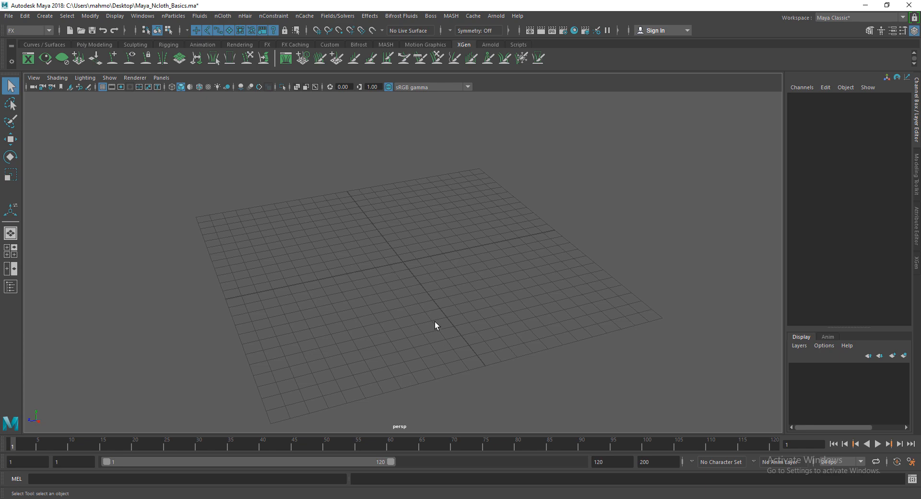
Switch to the browser and look through the uploaded videos on the FX Maniac YouTube channel
left_click(266, 498)
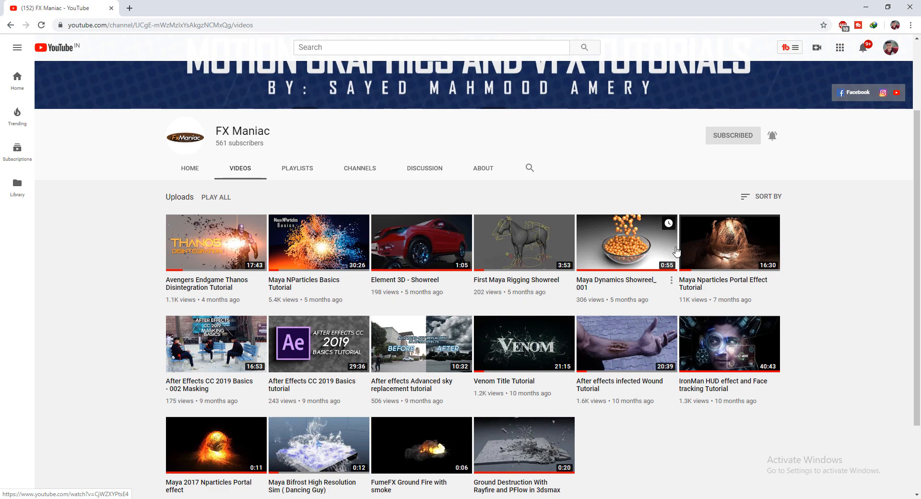
scroll(442, 344, "down", 2)
scroll(422, 347, "up", 3)
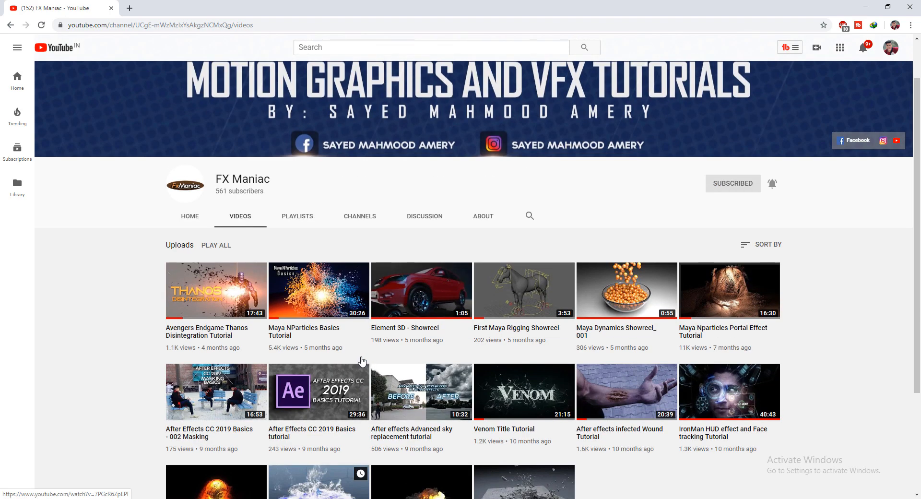
scroll(398, 348, "down", 3)
scroll(371, 352, "up", 3)
scroll(586, 325, "down", 2)
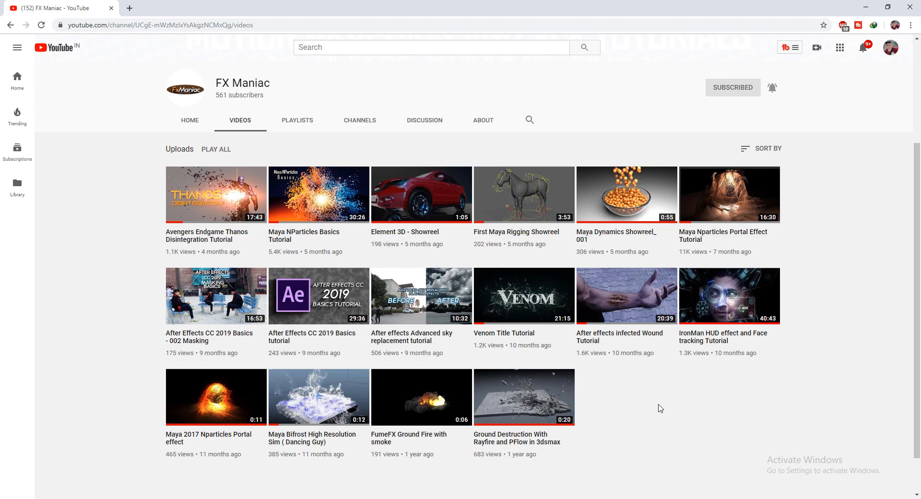
scroll(659, 406, "up", 3)
scroll(249, 262, "down", 4)
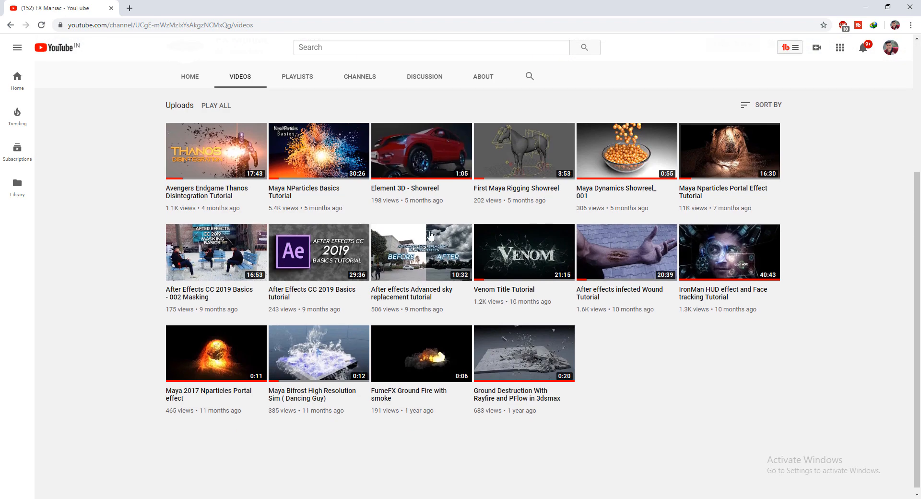
scroll(355, 216, "up", 2)
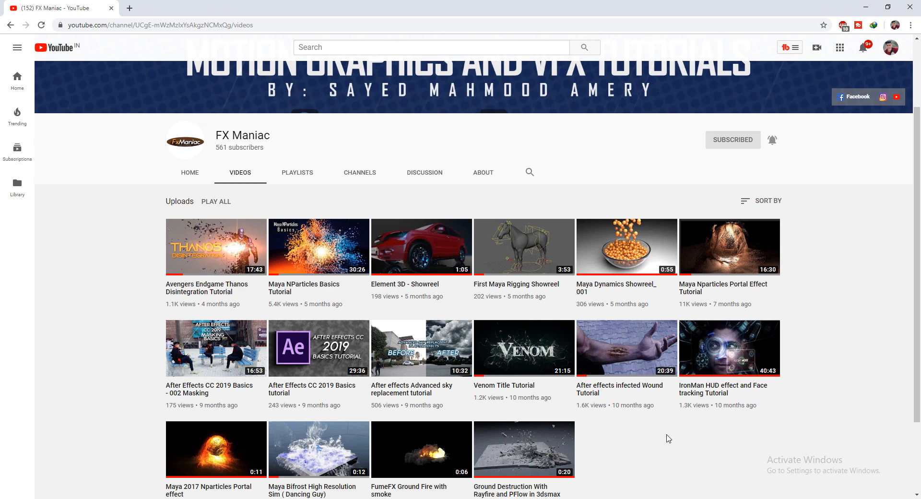
View the FX Maniac channel's notification options without changing them, and return to Maya
left_click(774, 140)
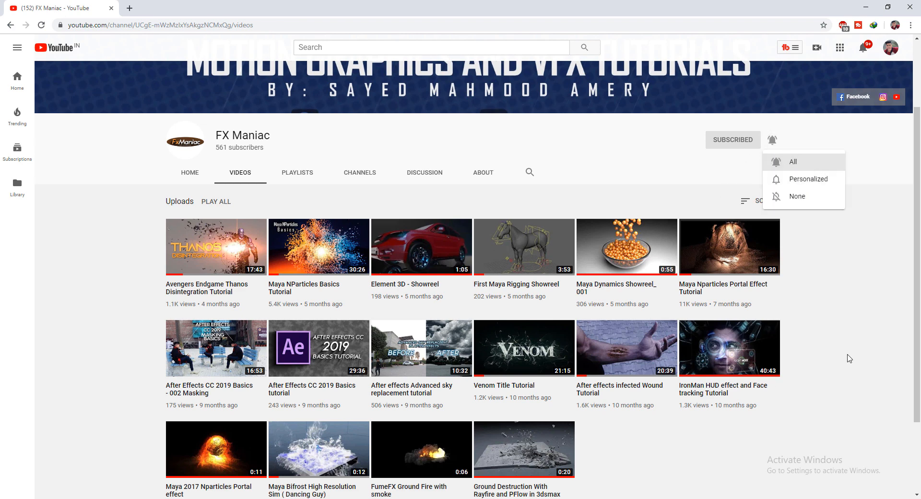
left_click(849, 334)
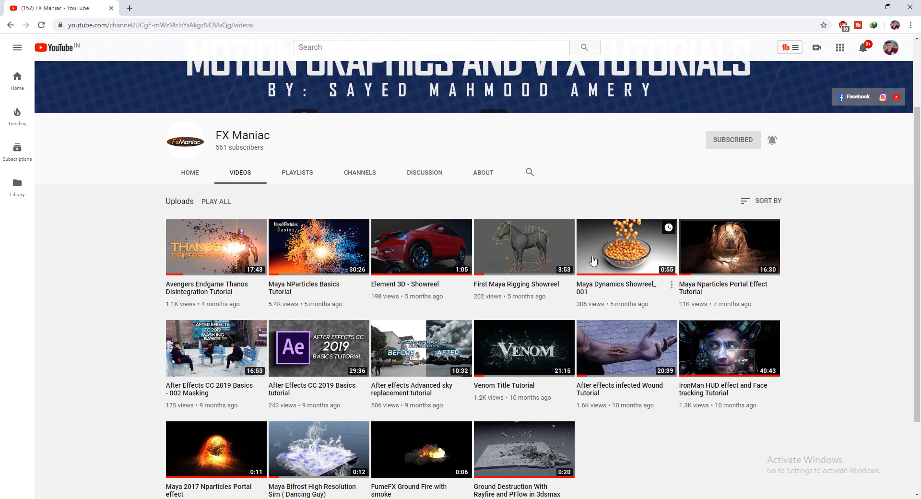
scroll(451, 251, "up", 2)
scroll(451, 250, "down", 4)
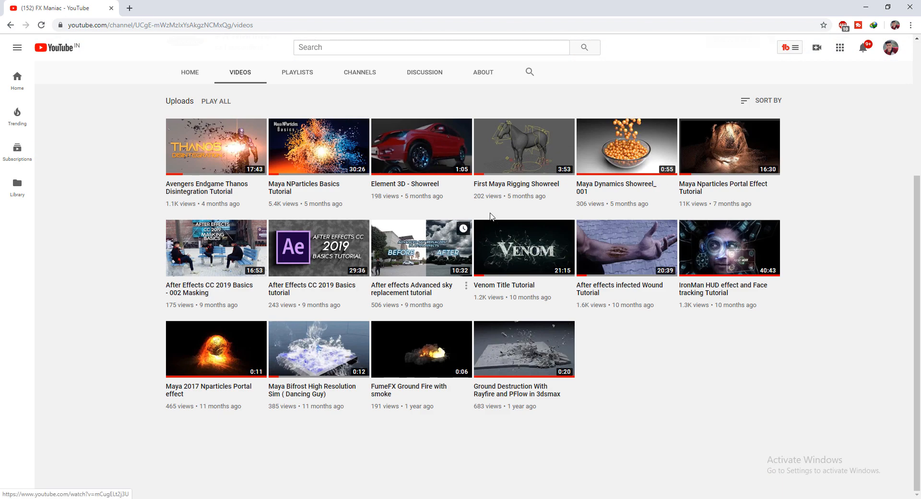
left_click(858, 6)
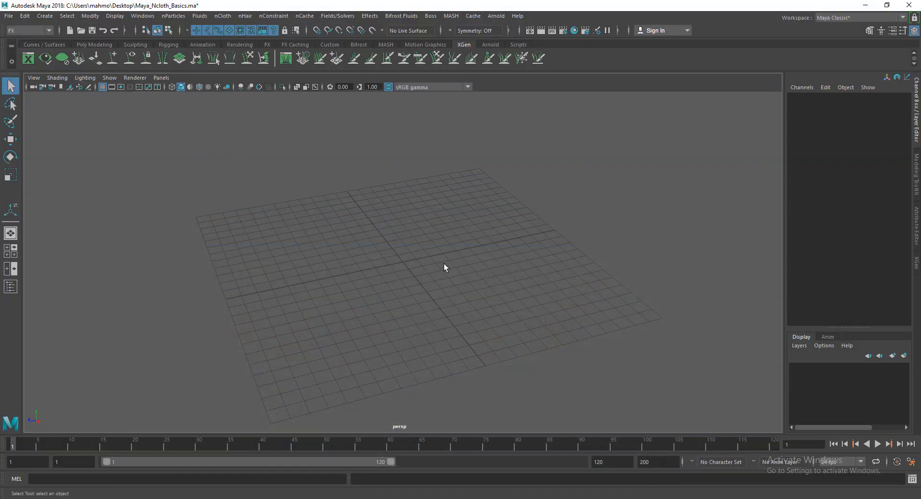
left_click_drag(373, 324, 391, 308, "alt")
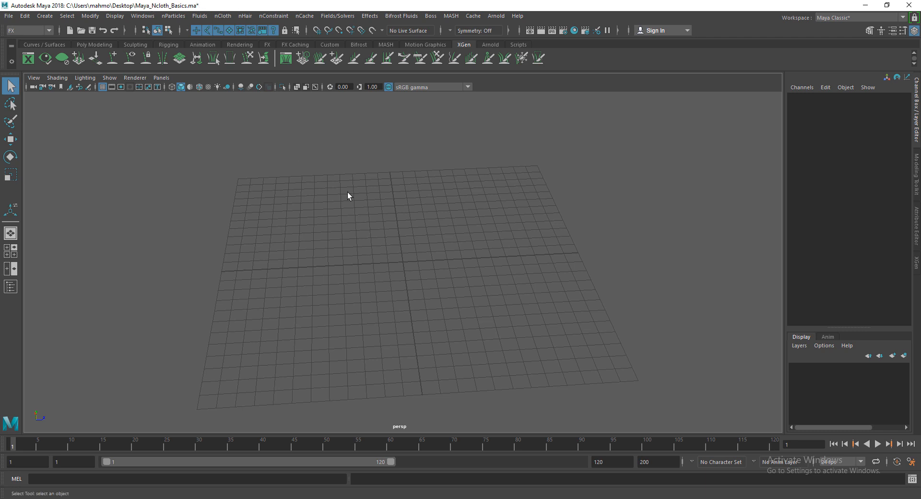
mouse_move(425, 306)
left_mouse_down("alt")
mouse_move(381, 290)
mouse_move(421, 290)
left_mouse_up("alt")
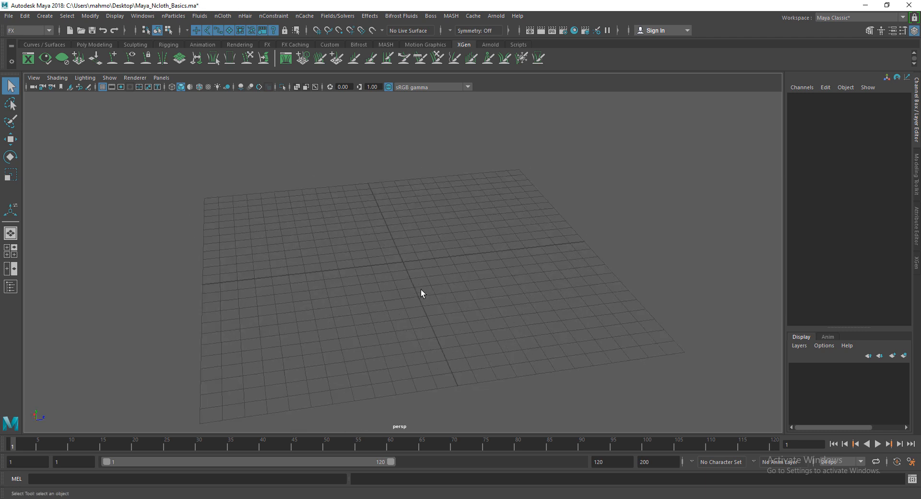
left_click(174, 16)
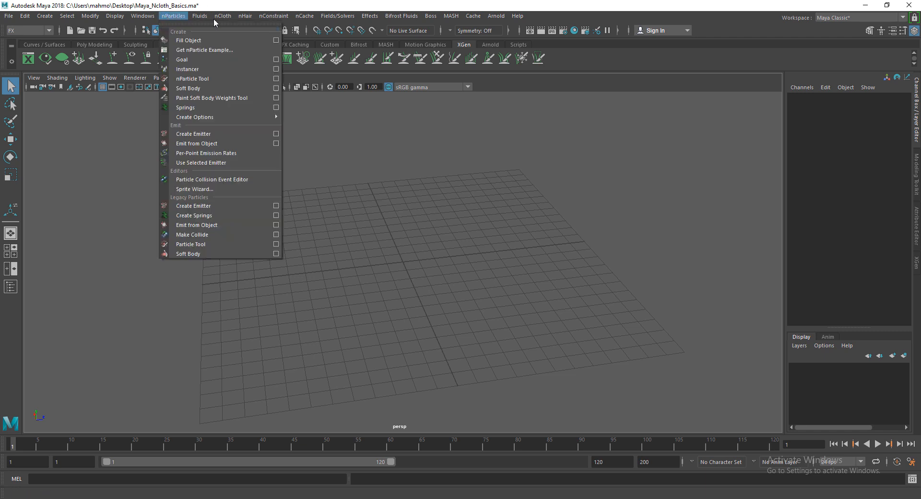
left_click(265, 1)
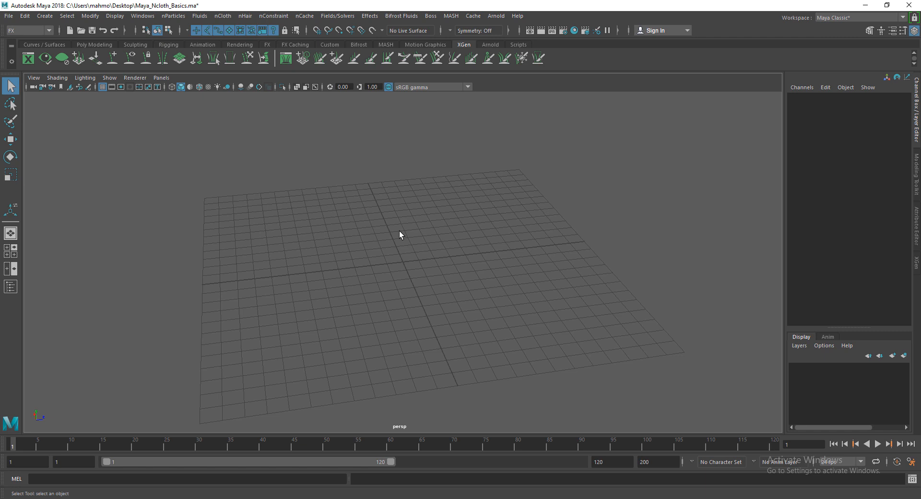
left_click_drag(424, 255, 397, 300, "alt")
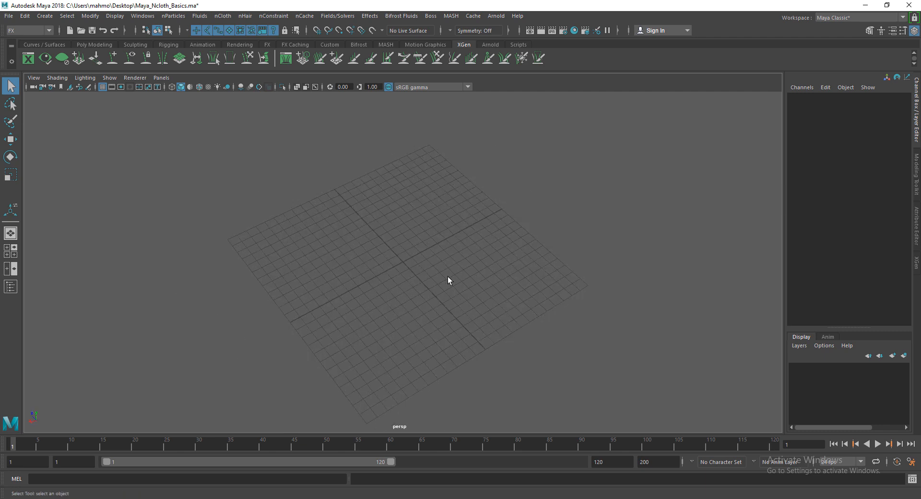
key("g")
key("Delete")
left_click_drag(449, 278, 424, 287, "alt")
left_click_drag(575, 287, 316, 285, "alt")
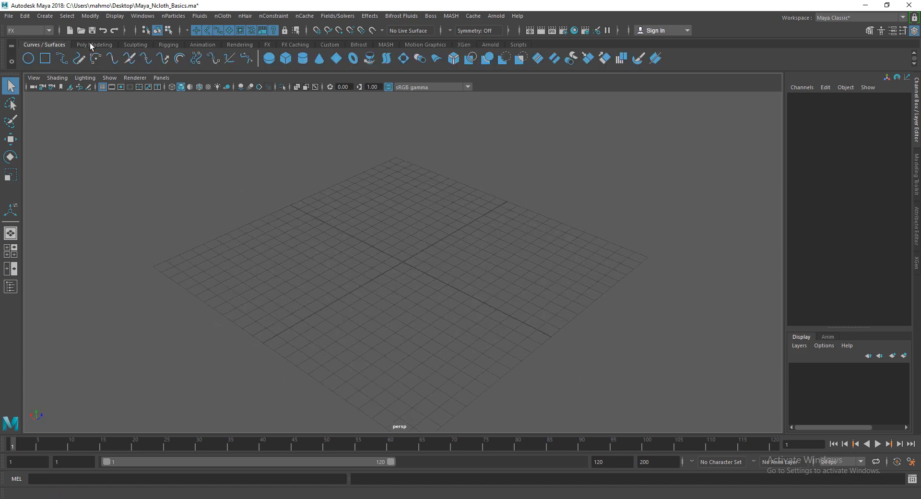
Create a polygon cube at the origin and scale it uniformly to about 8
left_click(94, 44)
left_click(46, 59)
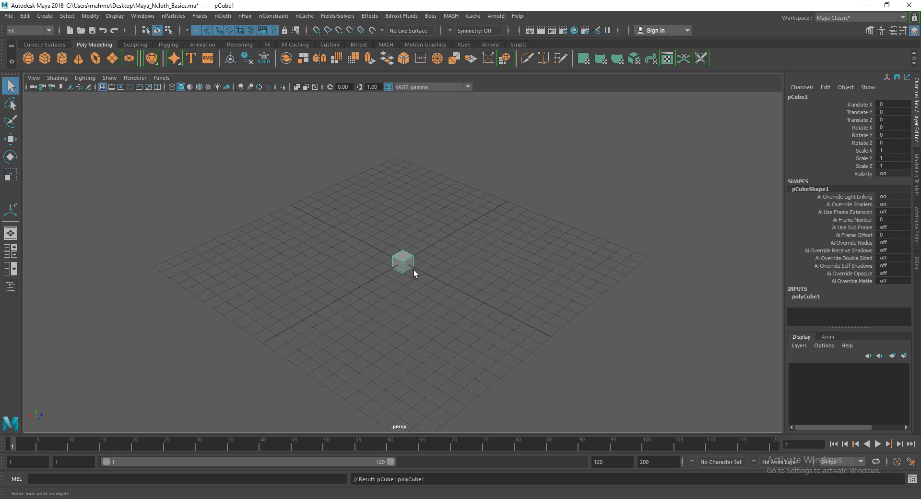
key("r")
left_click_drag(403, 261, 480, 240)
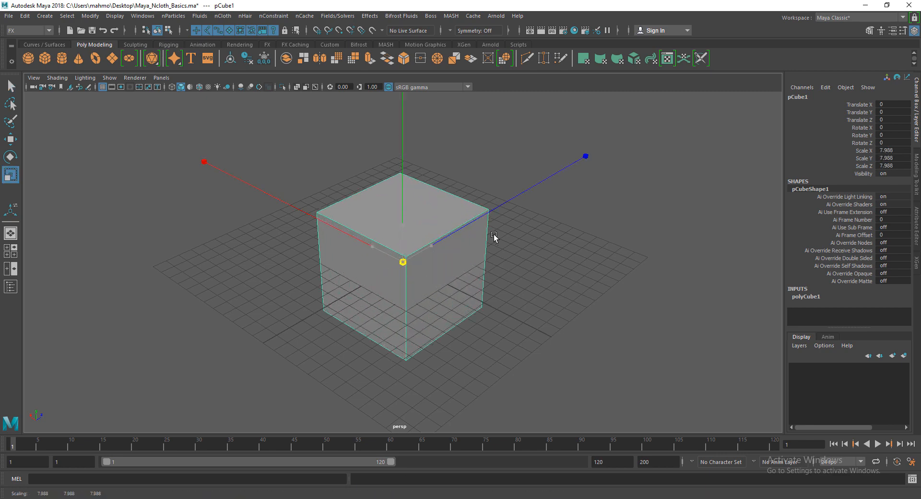
left_click(523, 301)
left_click_drag(523, 302, 396, 301, "alt")
middle_click_drag(365, 281, 345, 267, "alt")
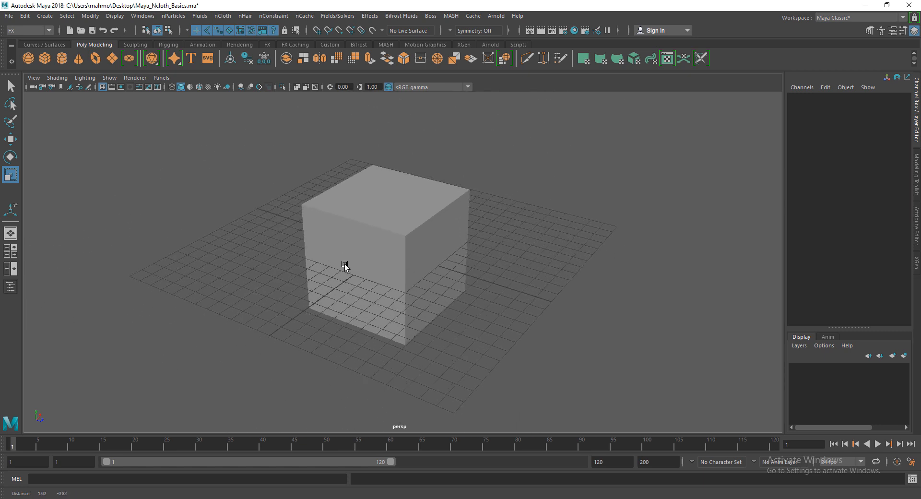
Delete the cube from the scene
middle_click_drag(380, 349, 314, 277, "alt")
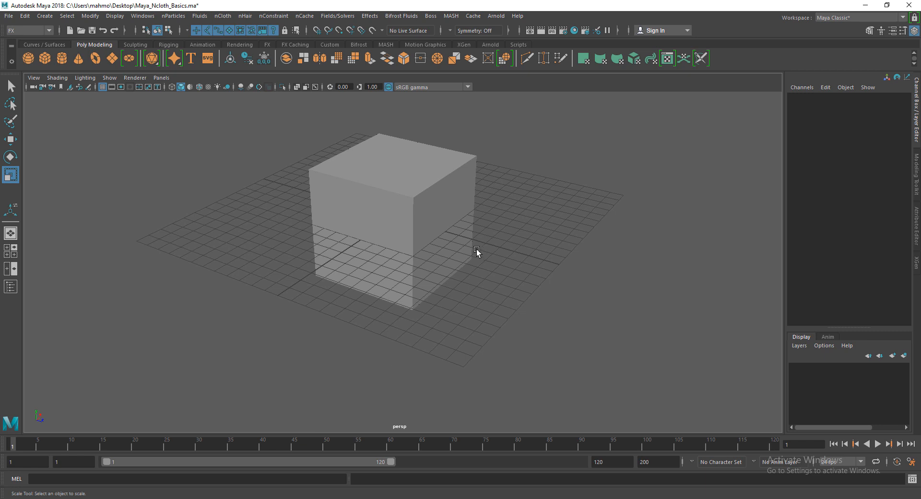
scroll(397, 237, "down", 6)
scroll(396, 236, "down", 5)
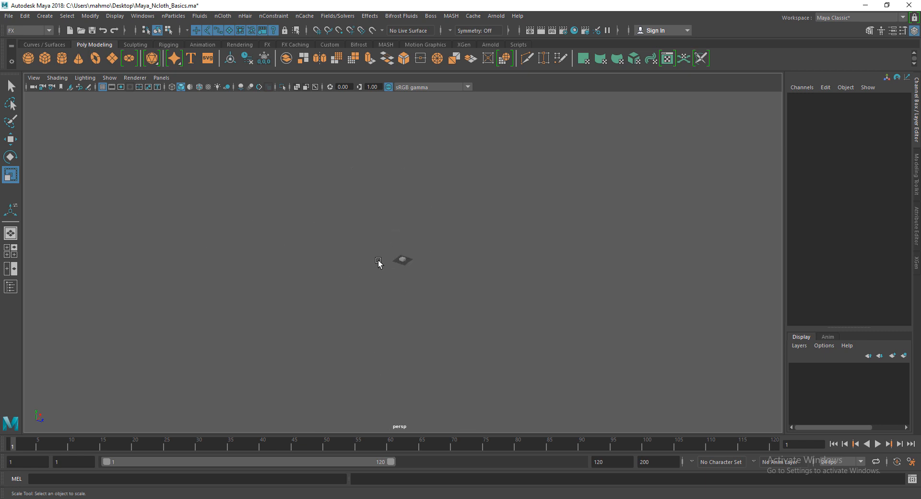
key("f")
left_click_drag(395, 267, 303, 333, "alt")
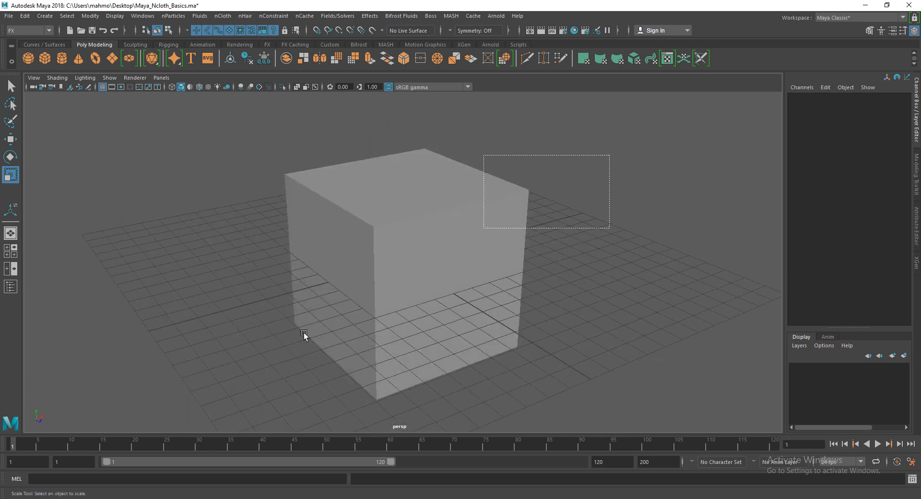
left_click(304, 333)
key("Delete")
scroll(324, 317, "down", 3)
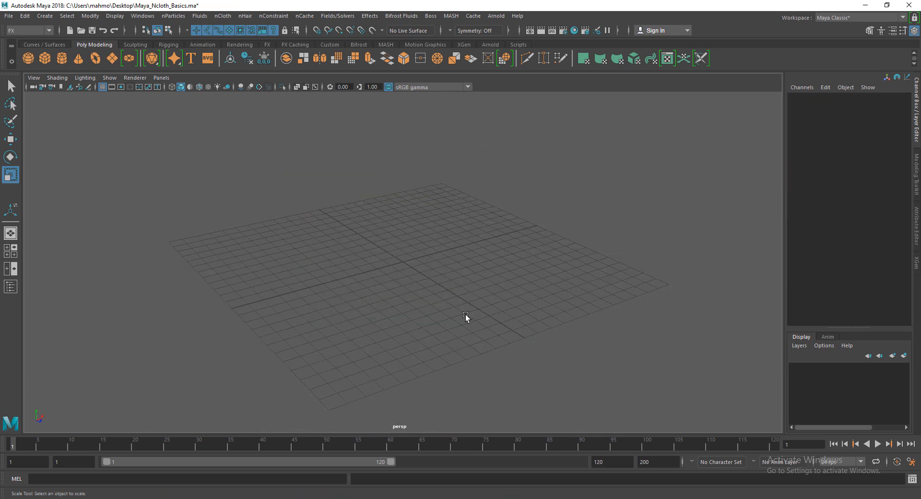
Open the Content Browser
left_click_drag(465, 315, 337, 297, "alt")
left_click(147, 17)
mouse_move(175, 51)
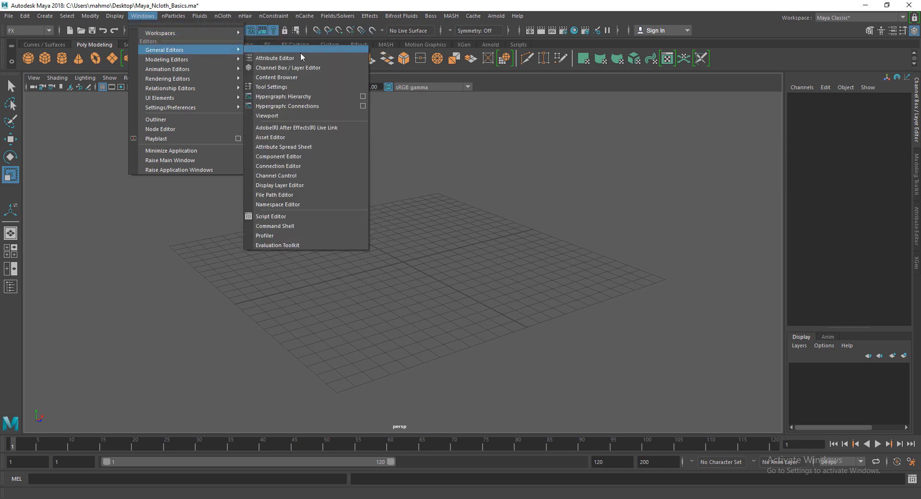
left_click(316, 76)
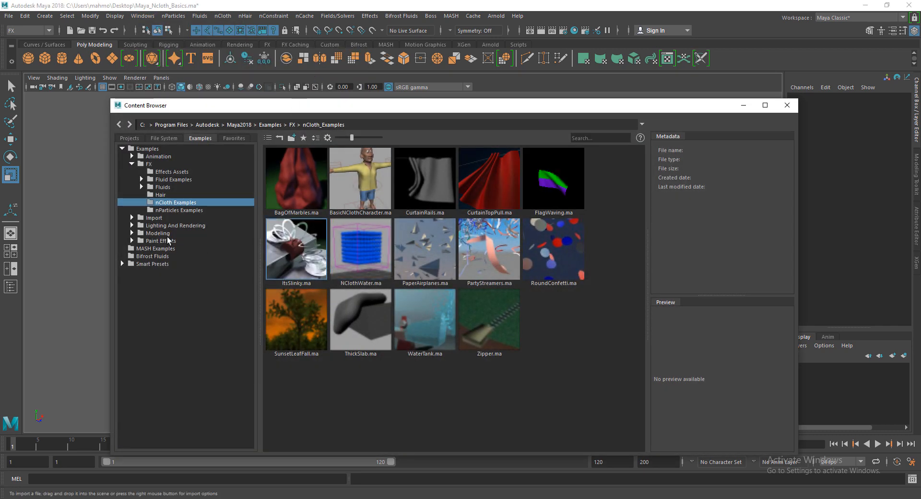
Import CharacterObese.ma from the Bipeds folder of the Sculpting Base Meshes modeling examples into the scene
double_click(156, 157)
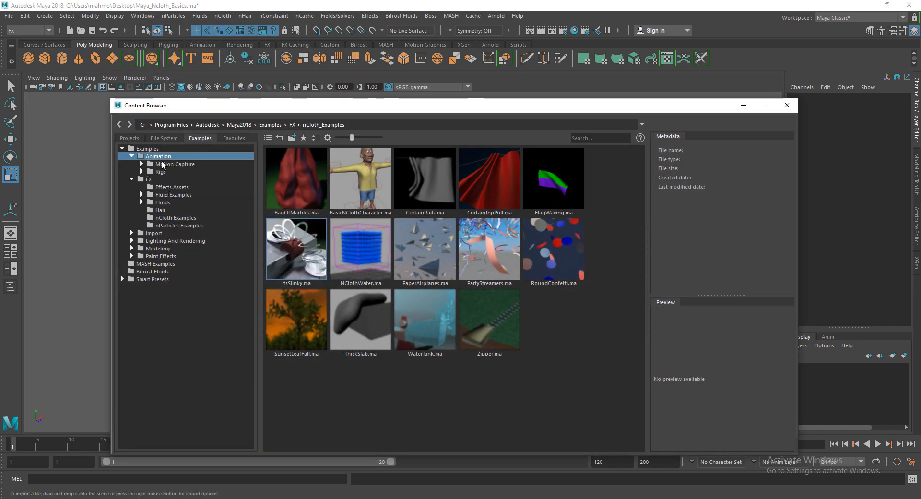
double_click(157, 249)
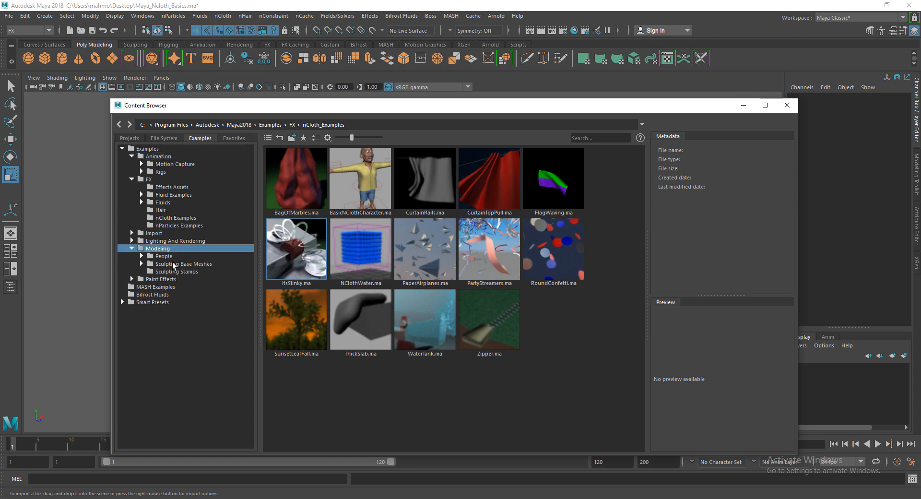
double_click(173, 264)
left_click(173, 279)
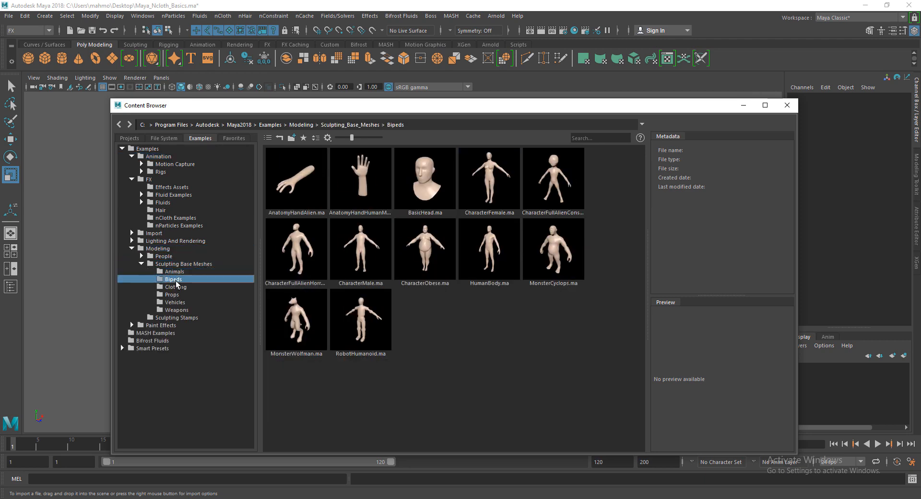
left_click(419, 256)
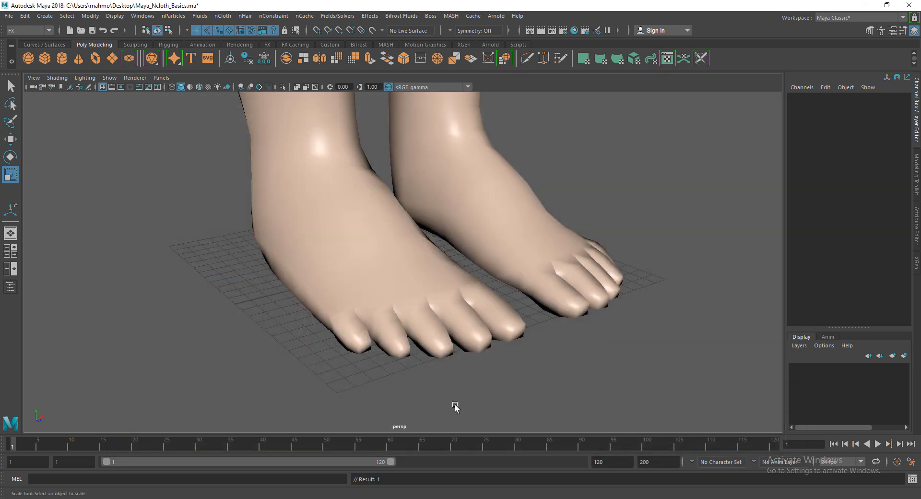
Scale the imported obese character down uniformly to about 0.168 and deselect it
scroll(438, 265, "down", 10)
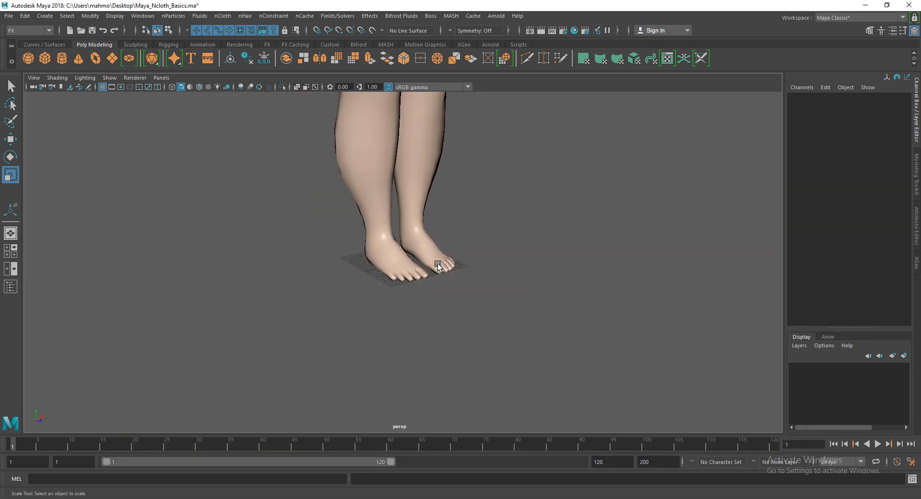
scroll(432, 189, "down", 5)
middle_click_drag(450, 172, 451, 268, "alt")
left_click_drag(450, 267, 380, 335, "alt")
left_click(418, 247)
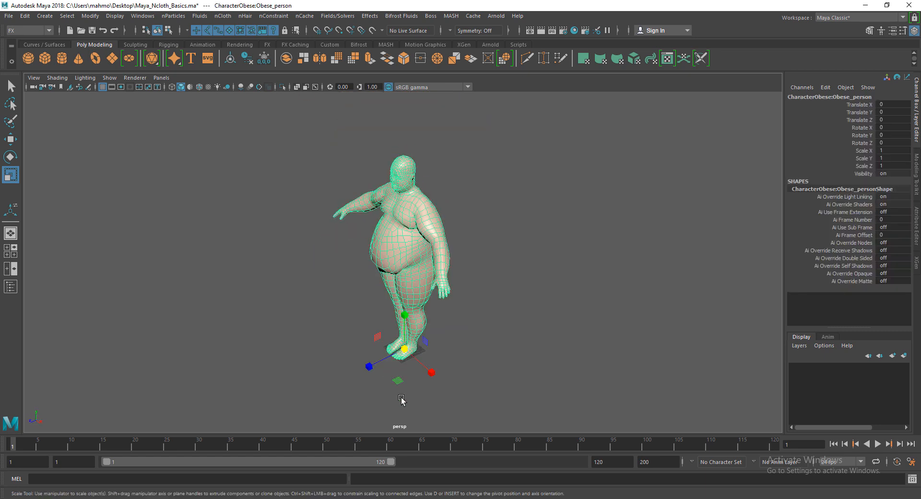
left_click_drag(499, 206, 310, 335)
left_click_drag(404, 350, 214, 456)
key("ctrl+z")
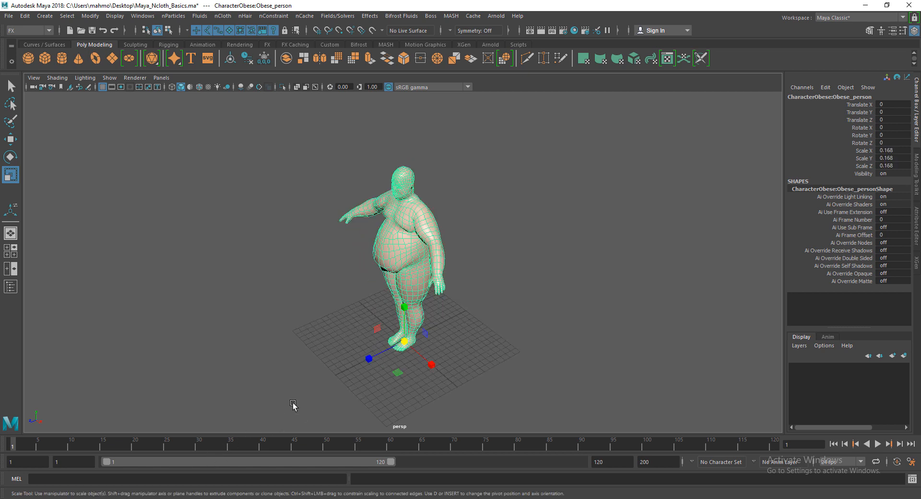
left_click(572, 364)
left_click_drag(572, 364, 302, 333, "alt")
scroll(409, 227, "up", 2)
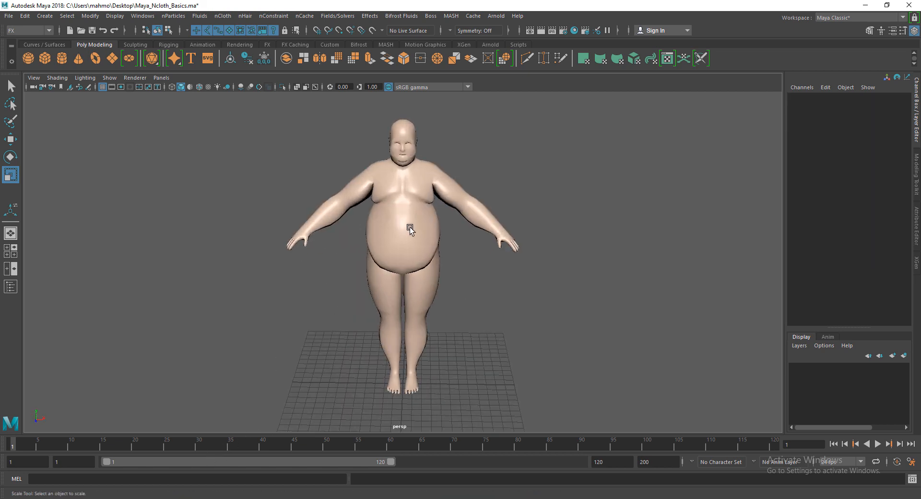
Examine the obese character's body and mesh wireframe from the front and the side
left_click(410, 227)
left_click(514, 339)
left_click_drag(514, 340, 419, 243, "alt")
scroll(380, 276, "up", 3)
left_click(380, 276)
left_click(495, 331)
left_click(419, 243)
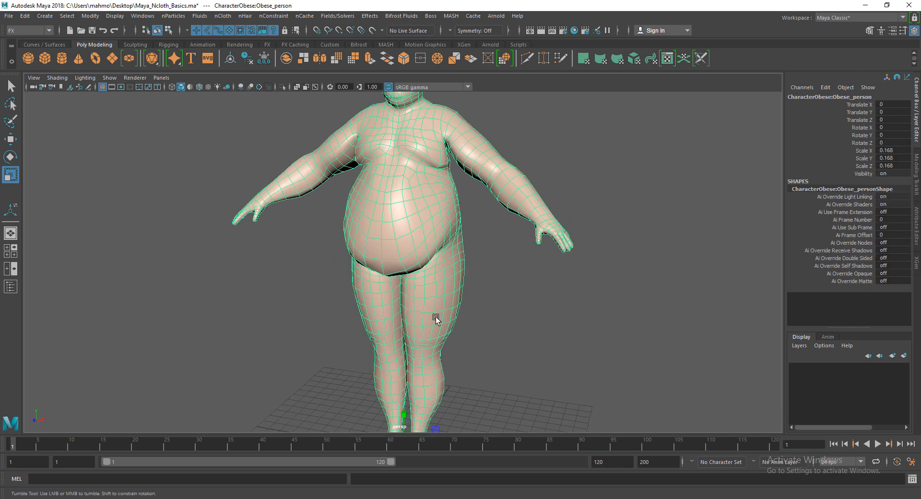
left_click_drag(436, 318, 401, 321, "alt")
left_click(526, 323)
left_click(417, 266)
scroll(472, 339, "down", 5)
scroll(427, 267, "up", 4)
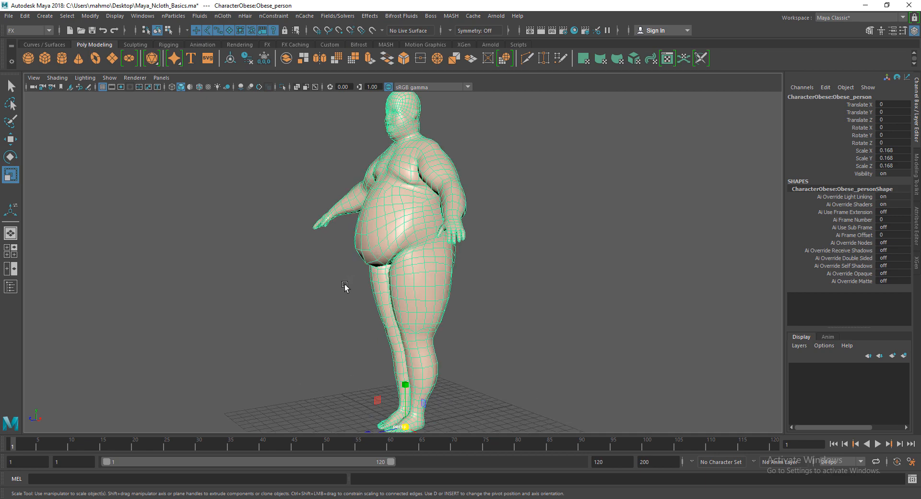
left_click_drag(344, 286, 354, 314, "alt")
left_click(452, 305)
left_click(442, 295)
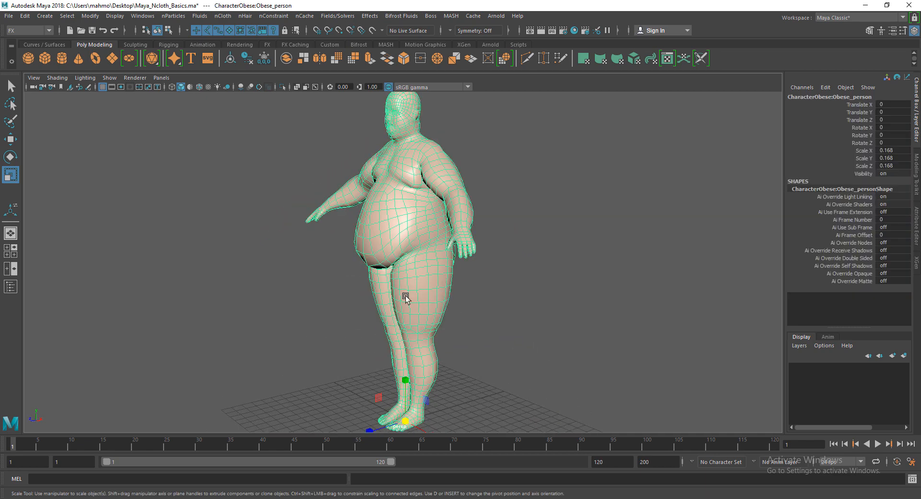
left_click_drag(376, 274, 371, 295, "alt")
left_click(521, 297)
left_click(391, 291)
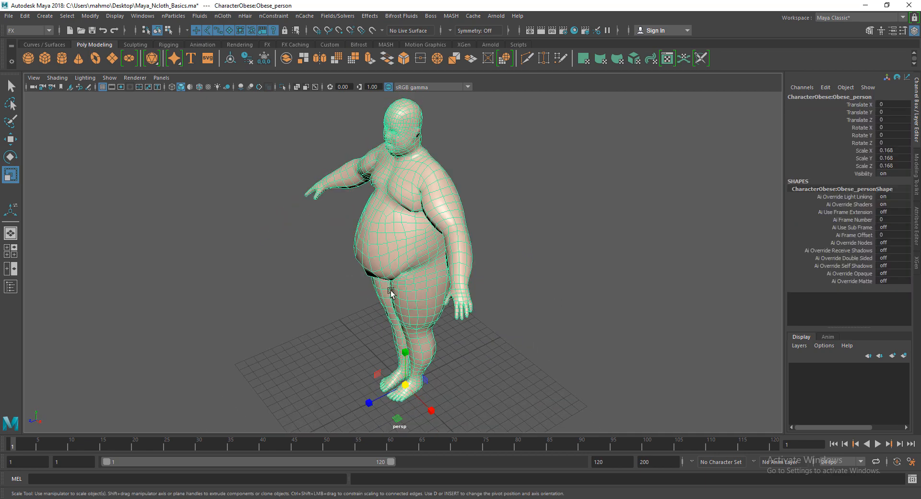
scroll(377, 301, "down", 2)
left_click(549, 294)
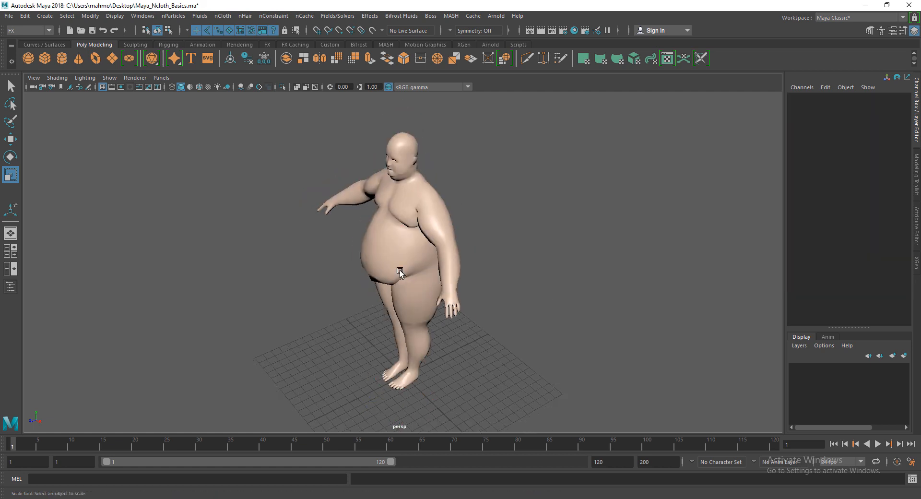
Turn the obese character mesh into an nCloth object and clear the selection
left_click(383, 257)
left_click(28, 30)
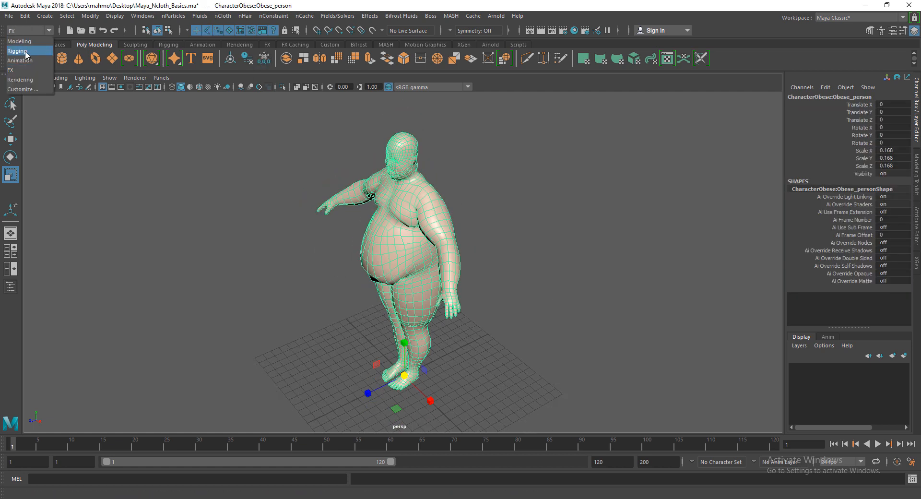
left_click(24, 47)
left_click(26, 30)
left_click(25, 65)
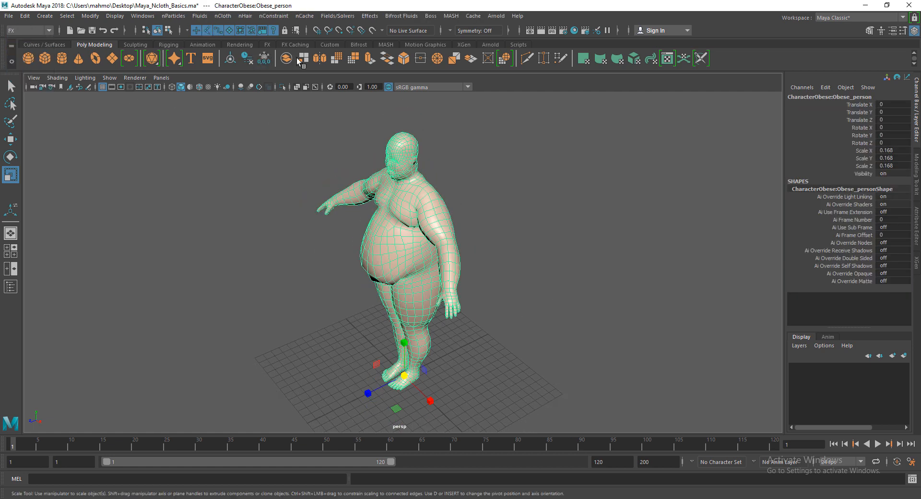
left_click(217, 17)
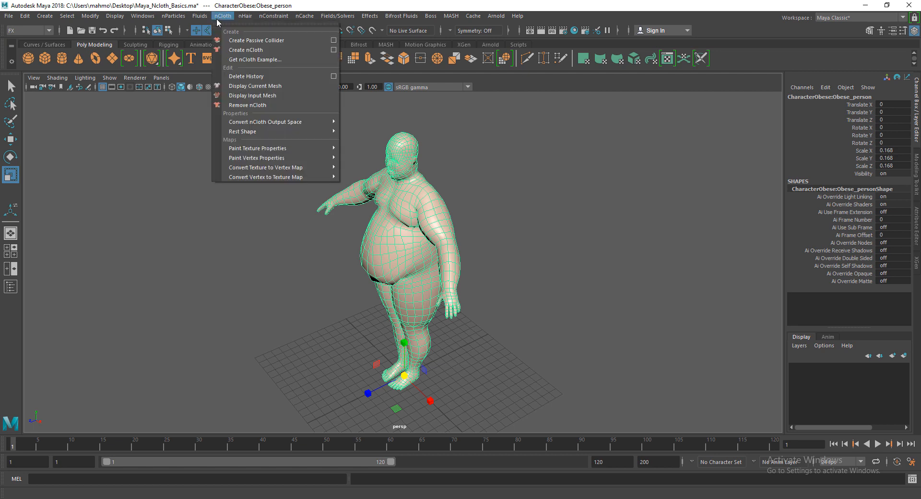
left_click(256, 51)
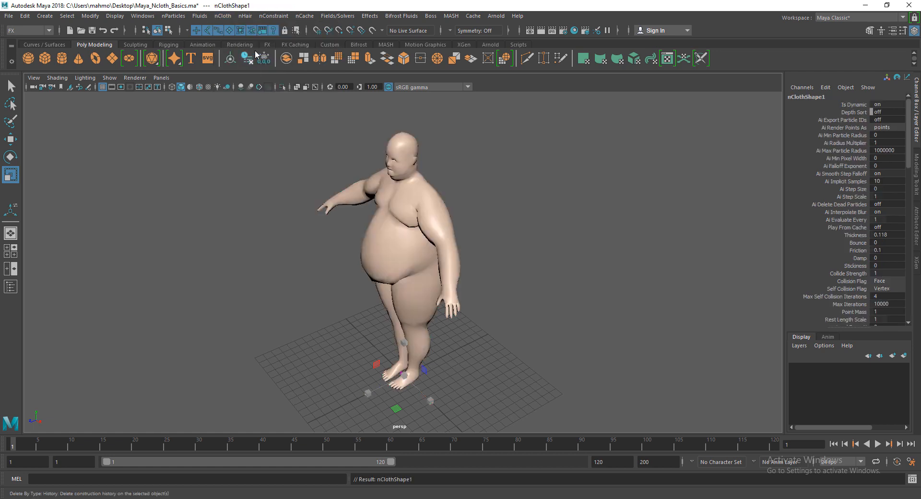
left_click(539, 291)
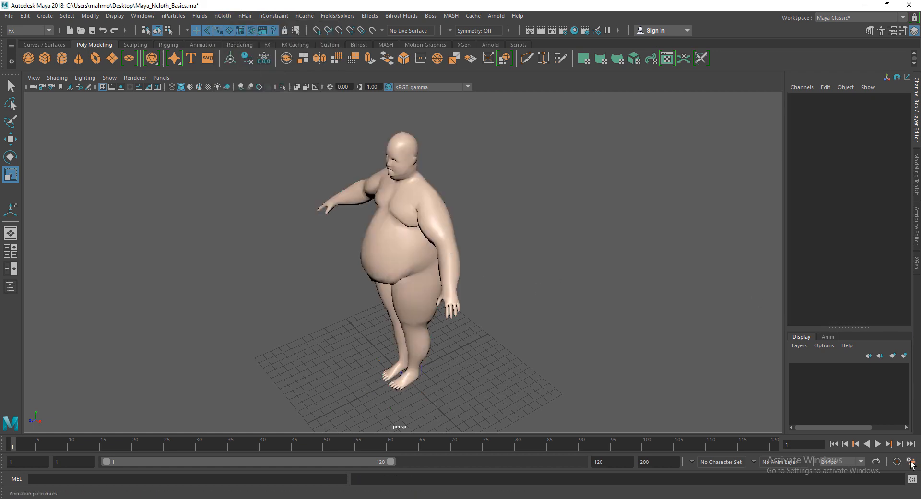
Play the simulation to check how the nCloth character falls, and return to the first frame
left_click(880, 446)
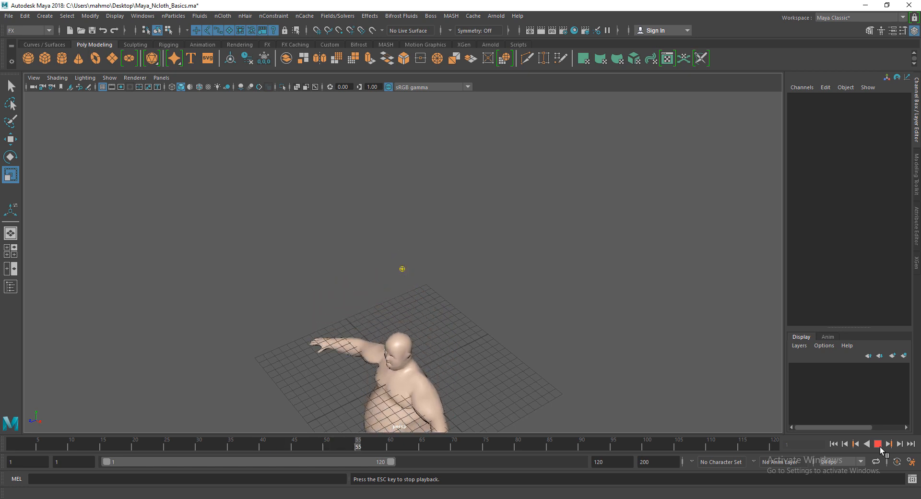
left_click(880, 447)
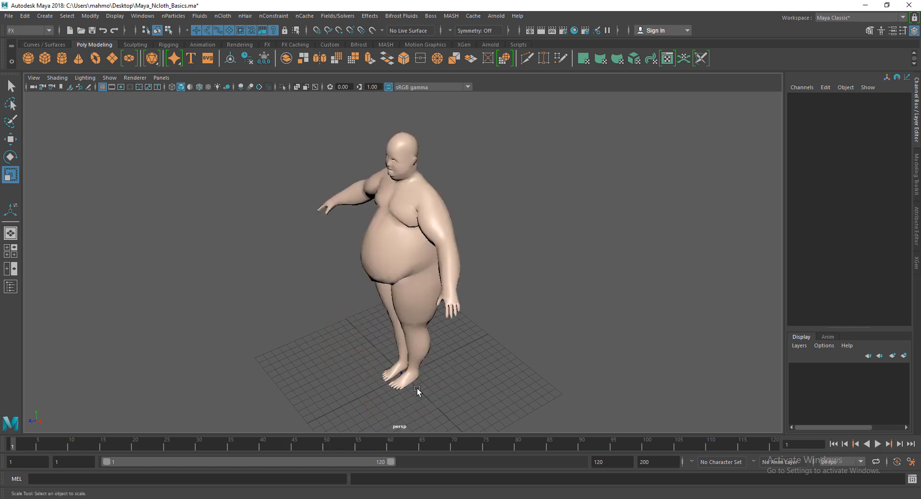
middle_click_drag(373, 336, 370, 281, "alt")
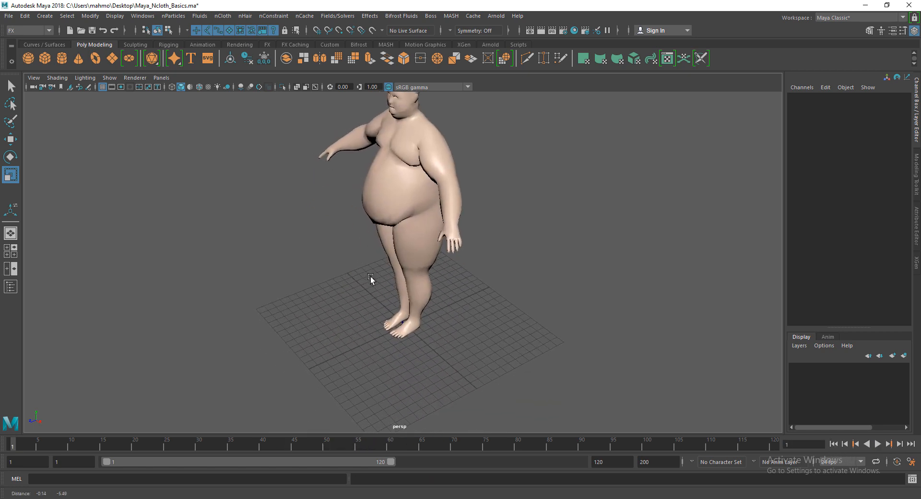
Show the Outliner and enable Use Plane in the Ground Plane settings of nucleus1
left_click(11, 287)
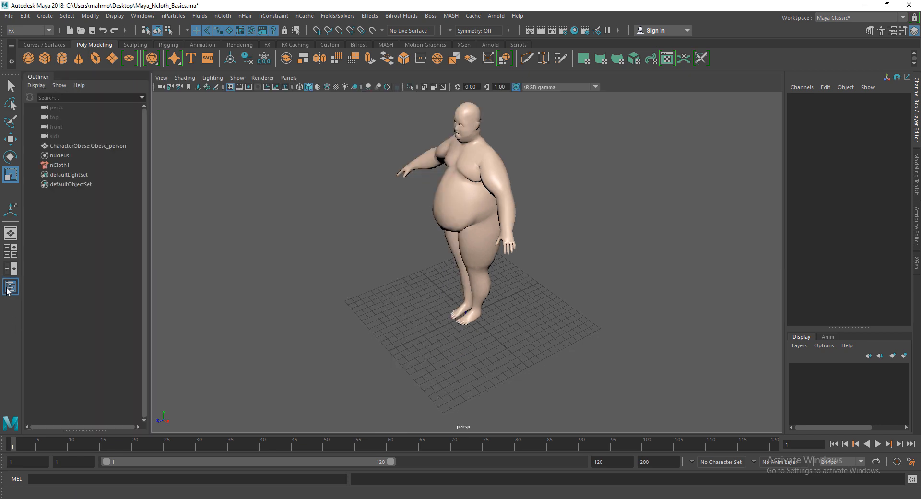
left_click(10, 288)
left_click(142, 16)
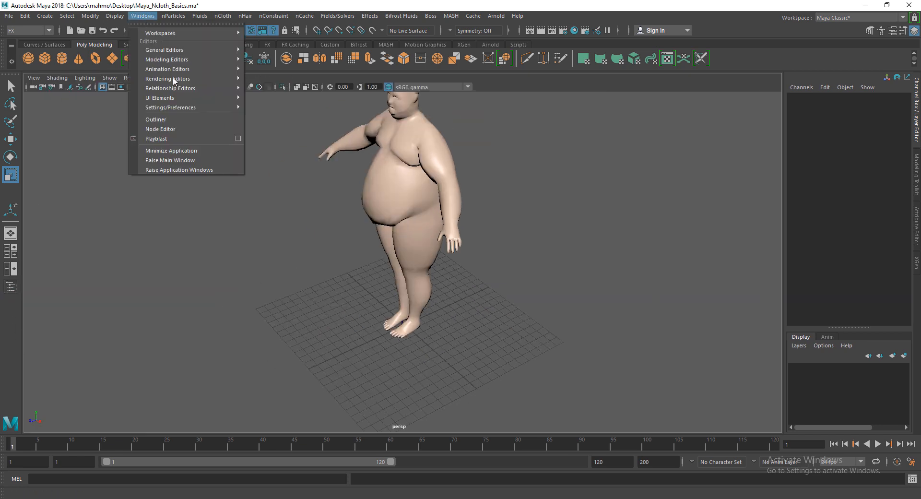
left_click(182, 118)
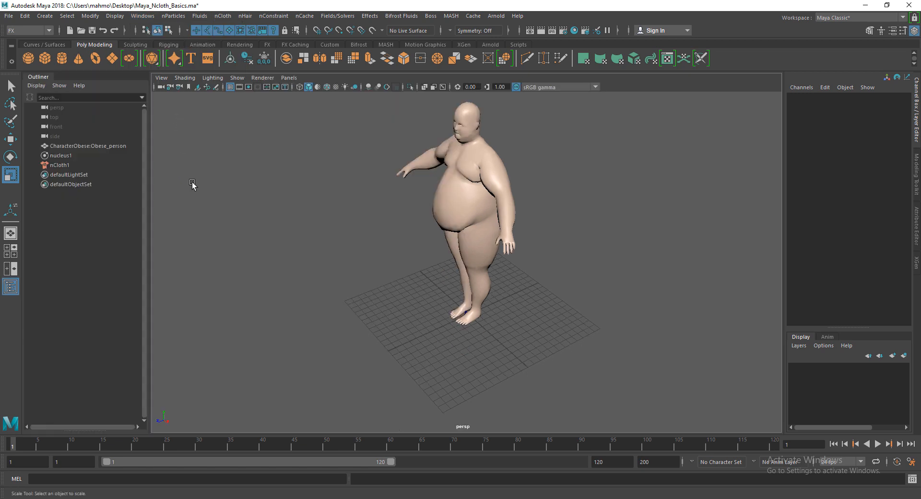
left_click(68, 155)
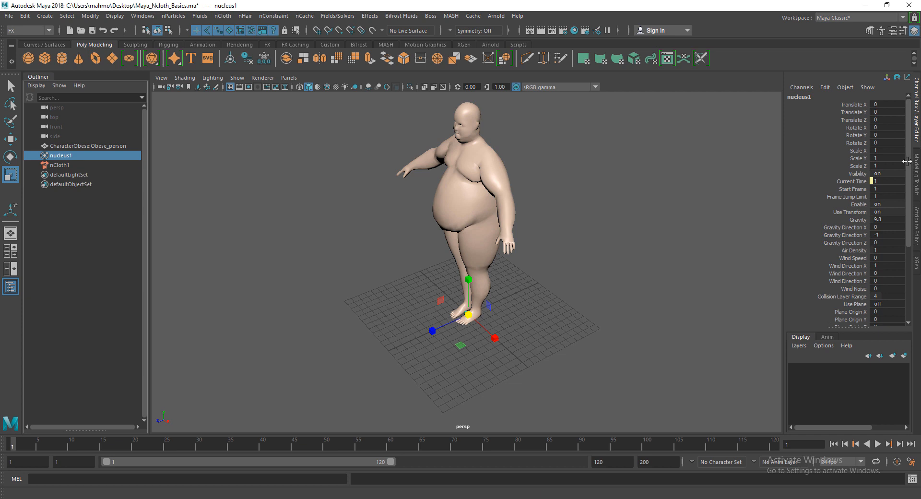
left_click(916, 223)
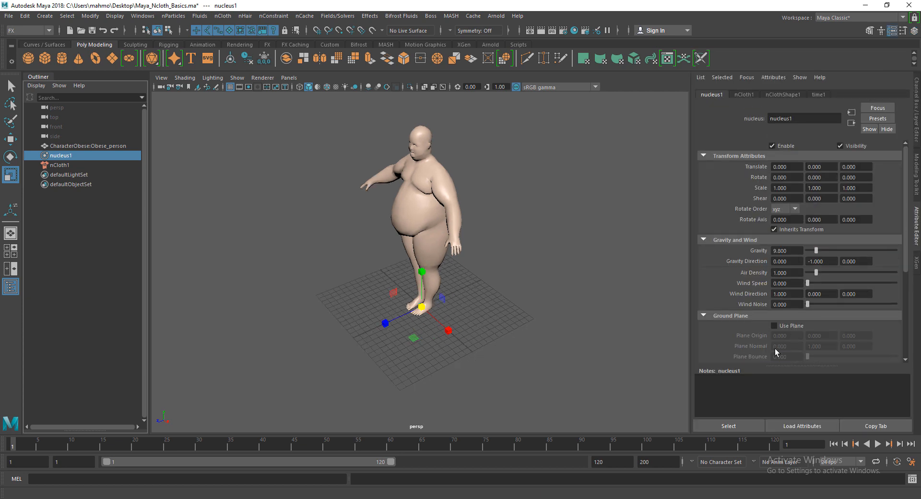
left_click(794, 326)
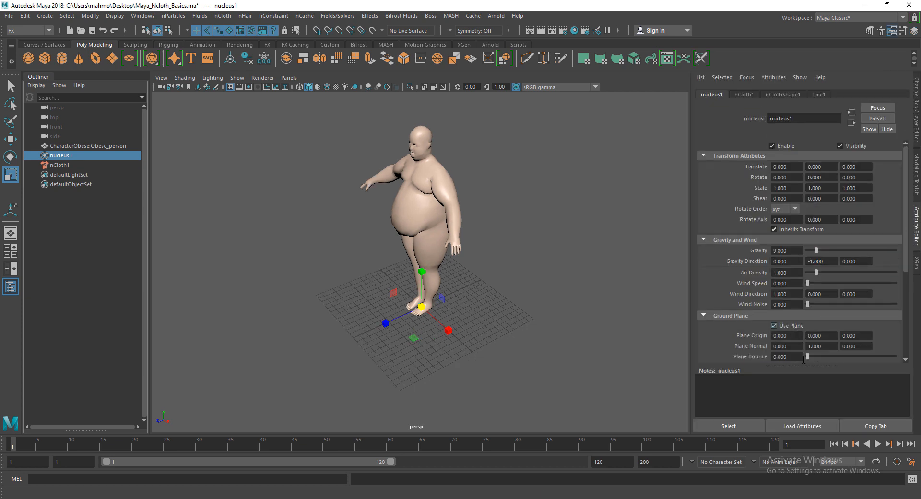
Play the simulation to check the nCloth character's collision with the ground plane, and return to the first frame
left_click(879, 443)
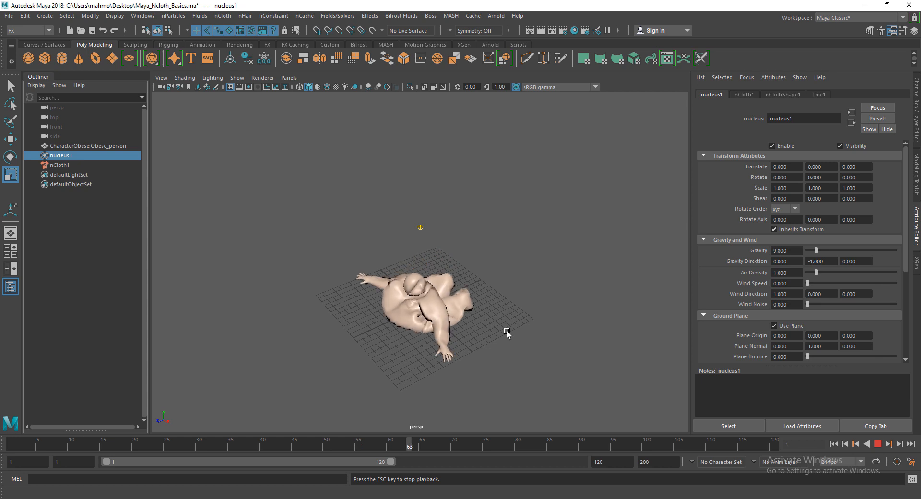
scroll(419, 351, "up", 5)
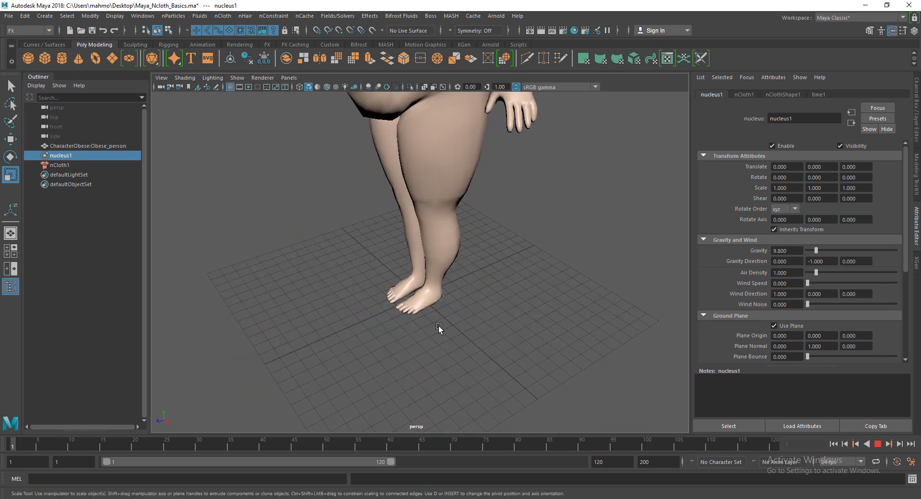
scroll(479, 315, "down", 5)
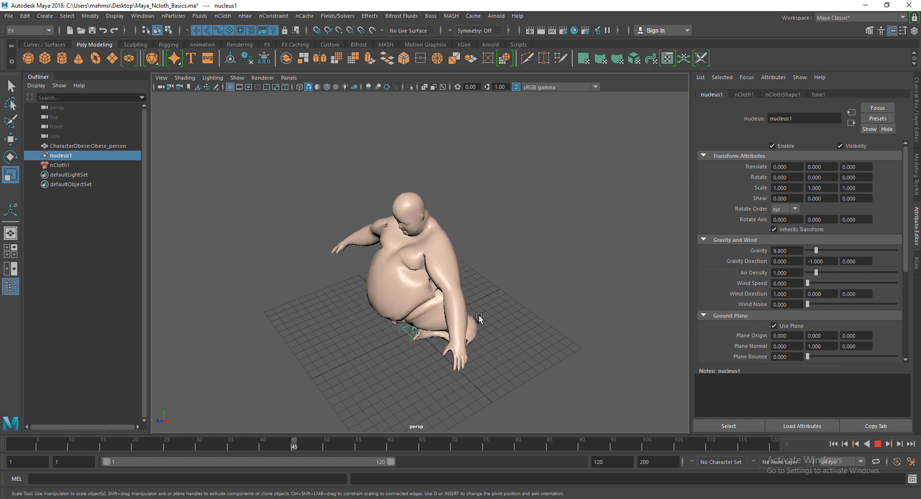
left_click(395, 308)
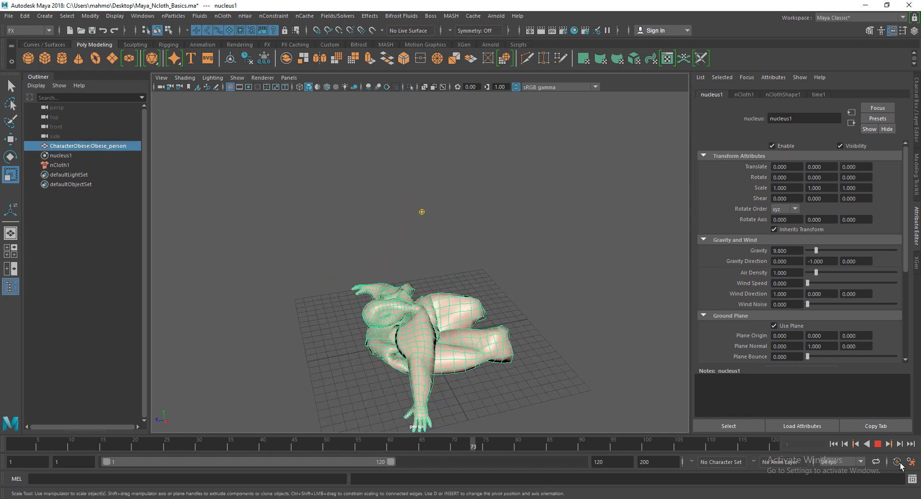
left_click(877, 444)
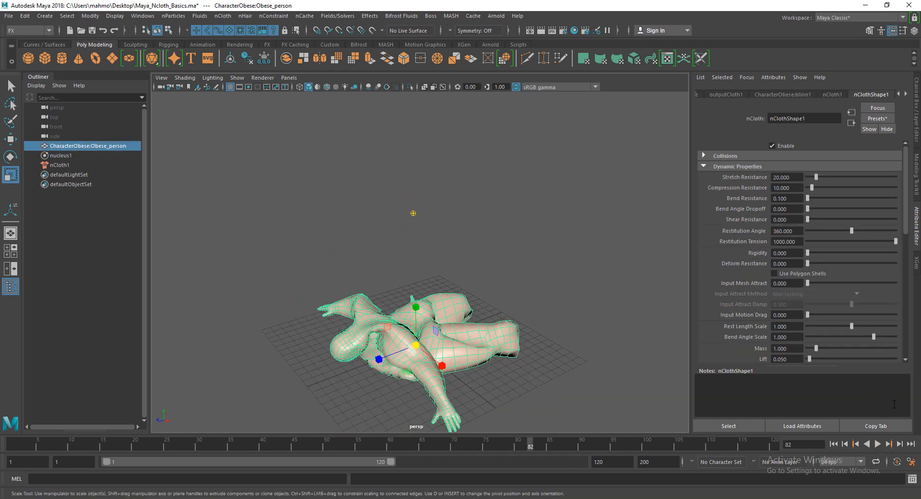
left_click(833, 445)
Examine the nCloth character's mesh density on the body and legs from several angles
middle_click_drag(305, 225, 316, 278, "alt")
left_click_drag(339, 282, 357, 334, "alt")
scroll(426, 283, "up", 4)
scroll(521, 326, "down", 5)
left_click_drag(496, 347, 412, 319, "alt")
scroll(408, 228, "up", 3)
left_click_drag(346, 290, 400, 304, "alt")
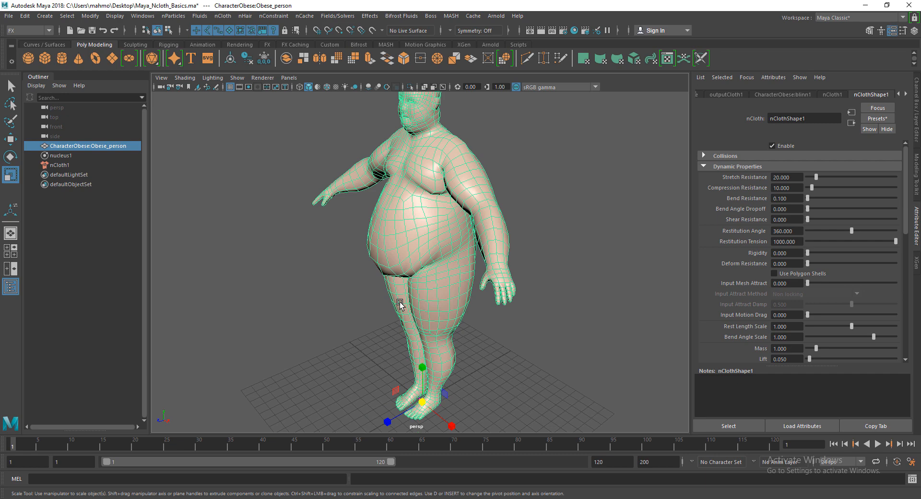
left_click(473, 350)
left_click(454, 292)
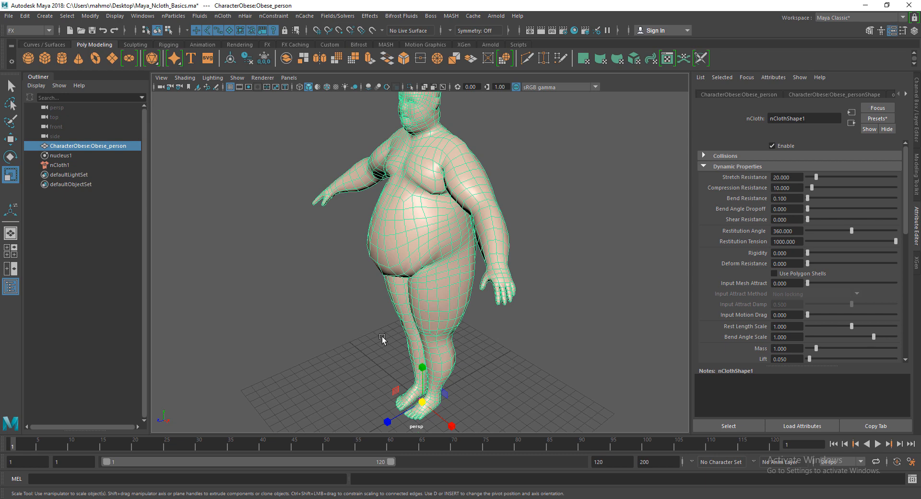
left_click_drag(383, 338, 369, 300, "alt")
Smooth the character mesh with Divisions at 1 and deselect it
left_click(489, 395)
left_click(441, 264)
left_click(31, 31)
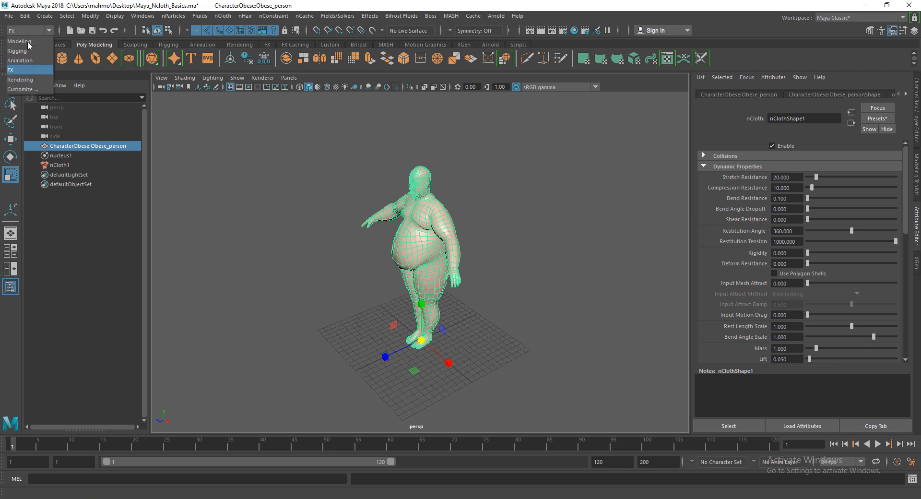
left_click(28, 42)
left_click(167, 17)
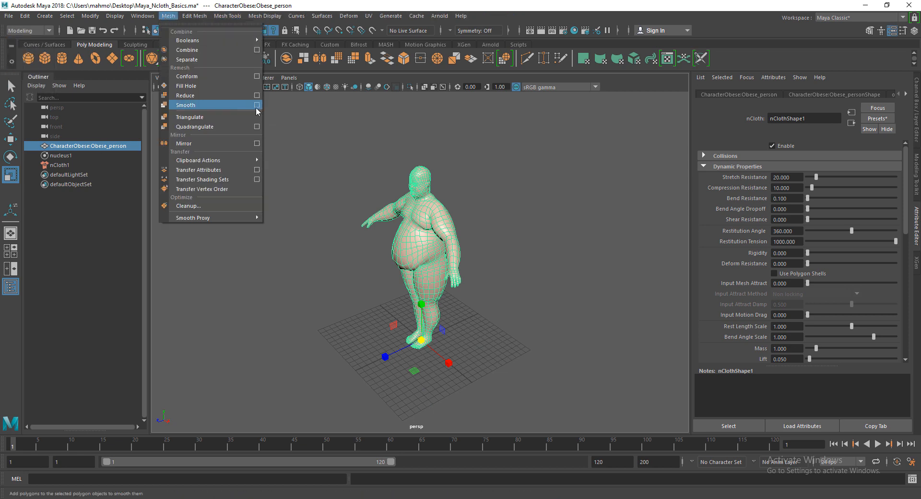
left_click(241, 106)
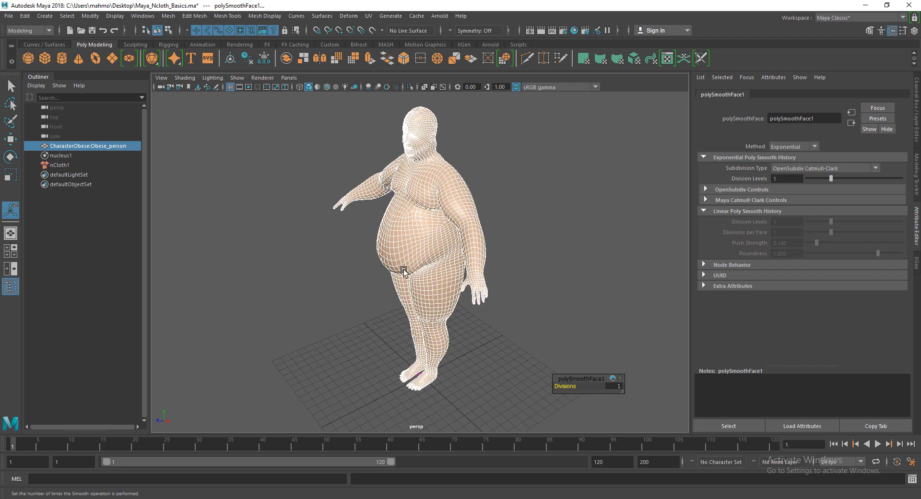
scroll(404, 271, "up", 3)
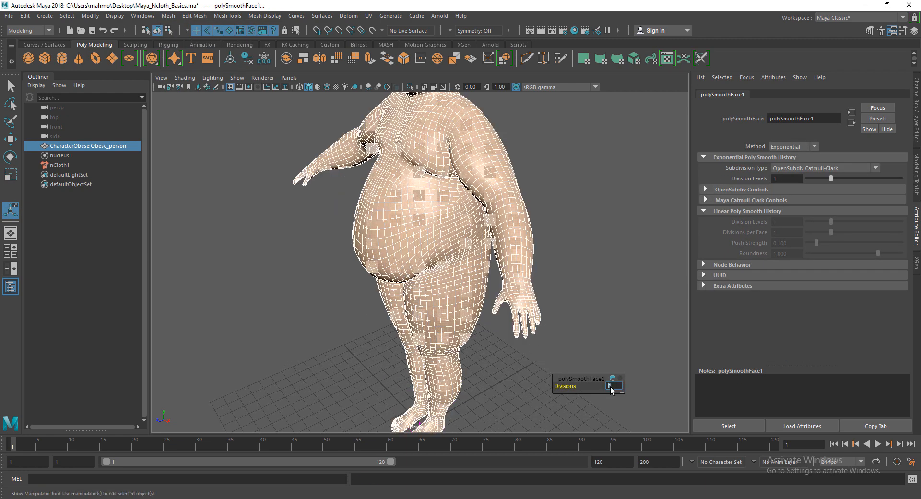
type("2")
key("Return")
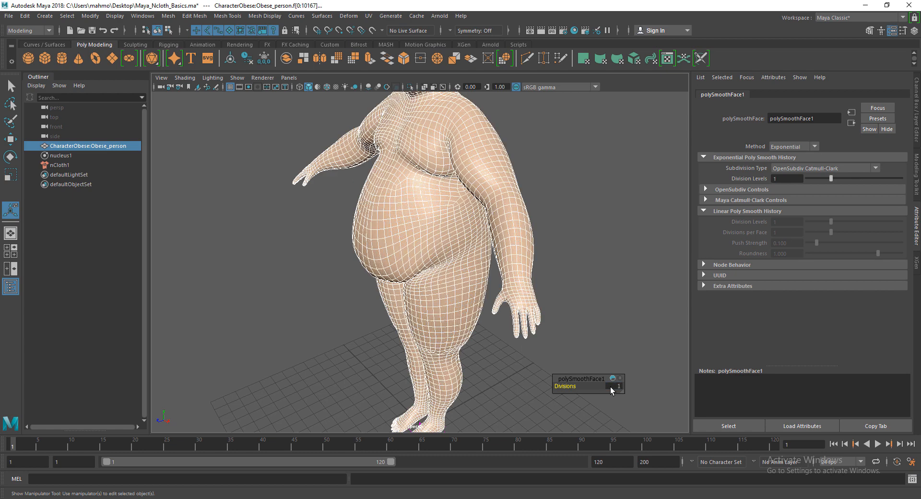
left_click(561, 316)
scroll(519, 314, "down", 4)
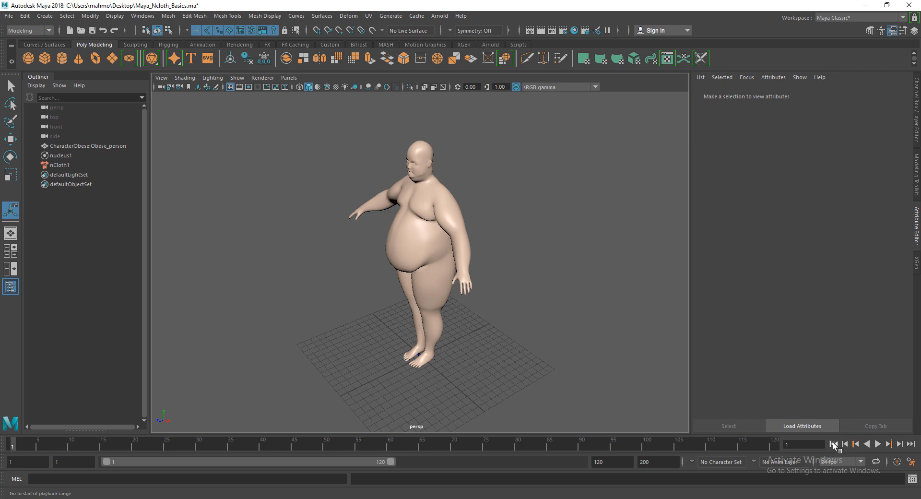
Play the simulation twice to check how the smoothed character collapses, and return to the first frame
left_click(878, 444)
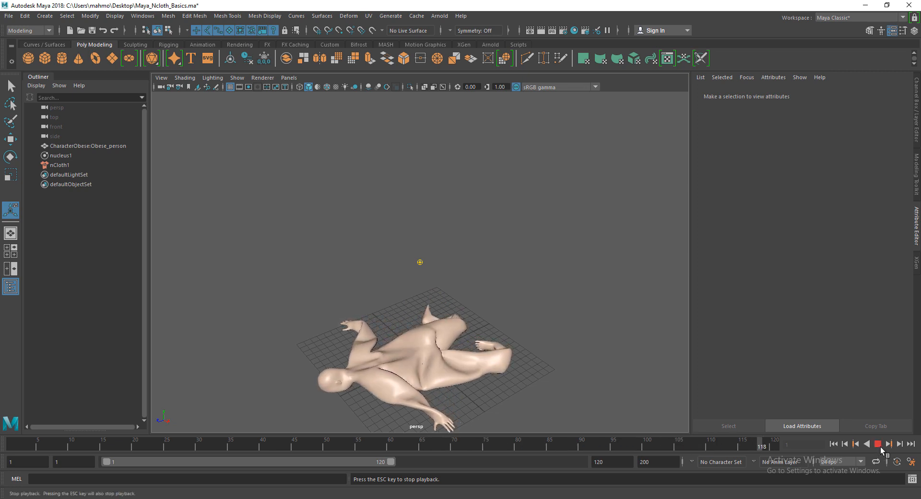
left_click(879, 444)
left_click(877, 445)
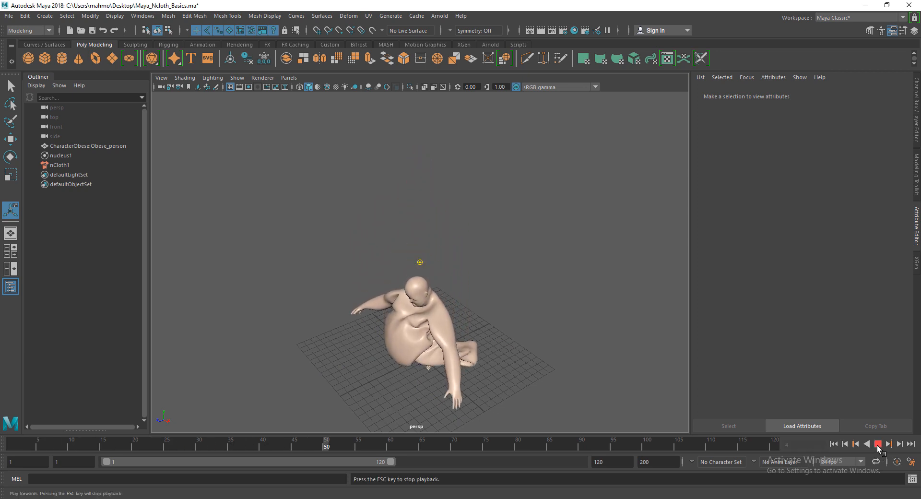
left_click(877, 445)
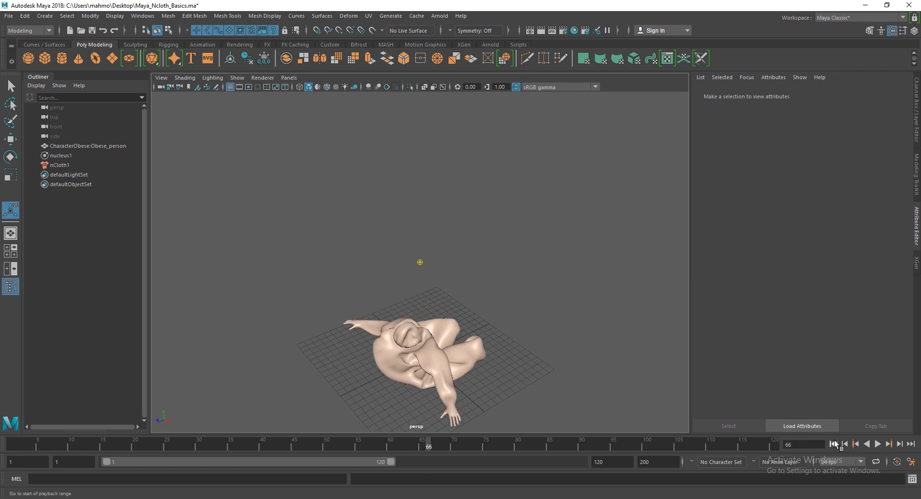
left_click(834, 444)
Select the nCloth1 node and display its transform attributes
scroll(388, 318, "up", 5)
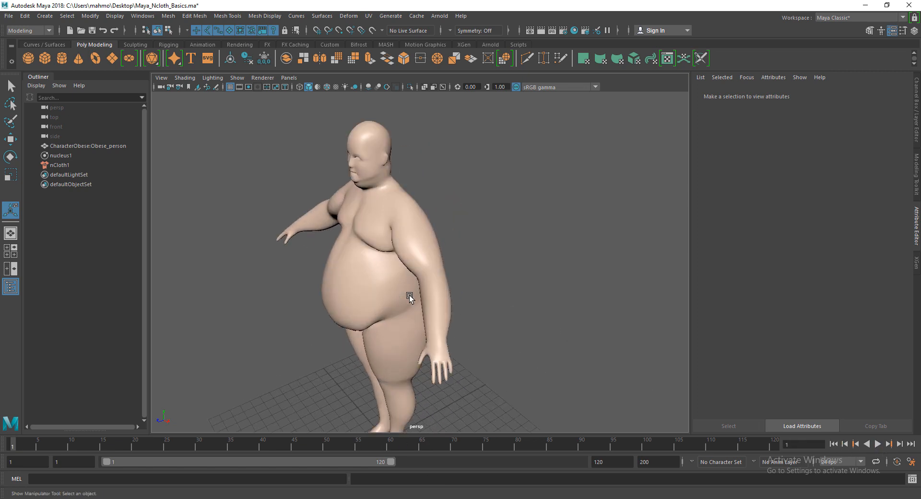
middle_click_drag(364, 321, 409, 274, "alt")
left_click(79, 166)
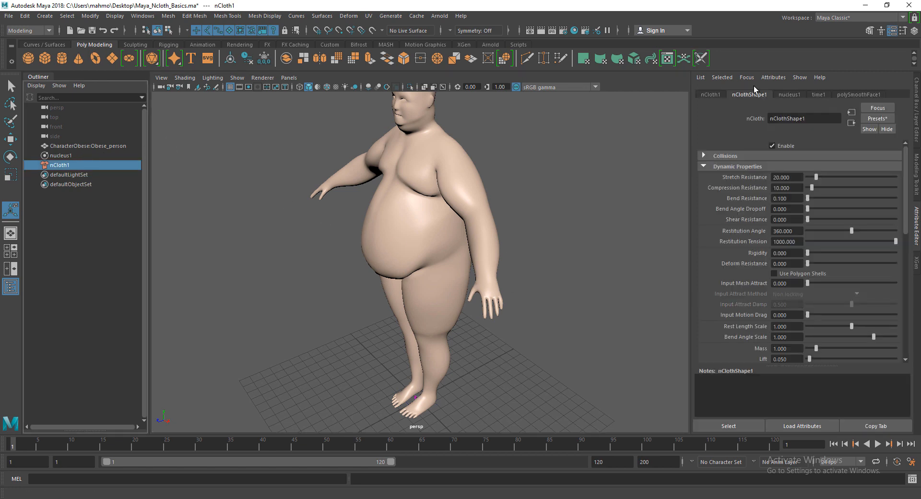
left_click(712, 95)
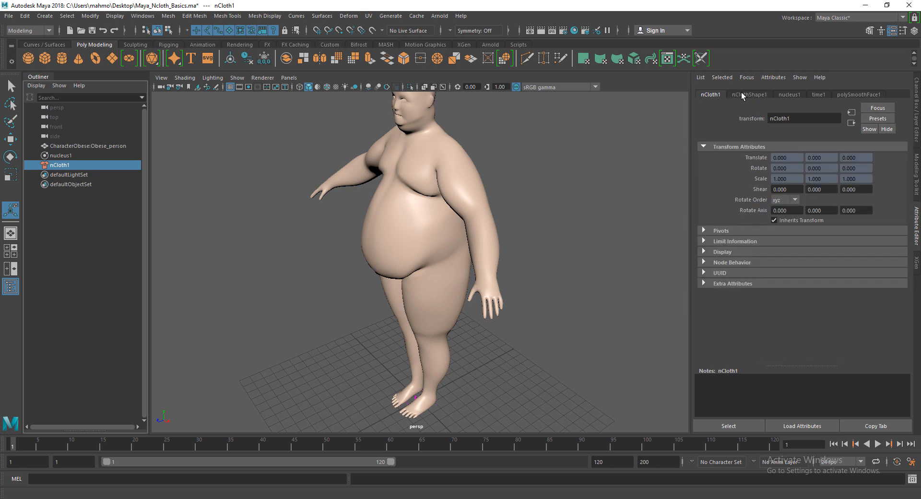
Display the nClothShape1 attributes, check the Pressure settings, and expand the Collisions settings
left_click(749, 94)
left_click(717, 167)
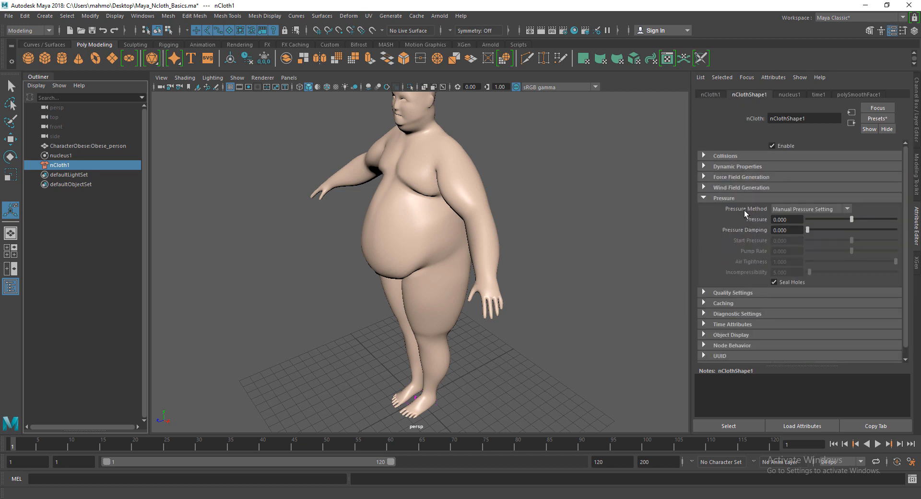
left_click(735, 198)
left_click(725, 157)
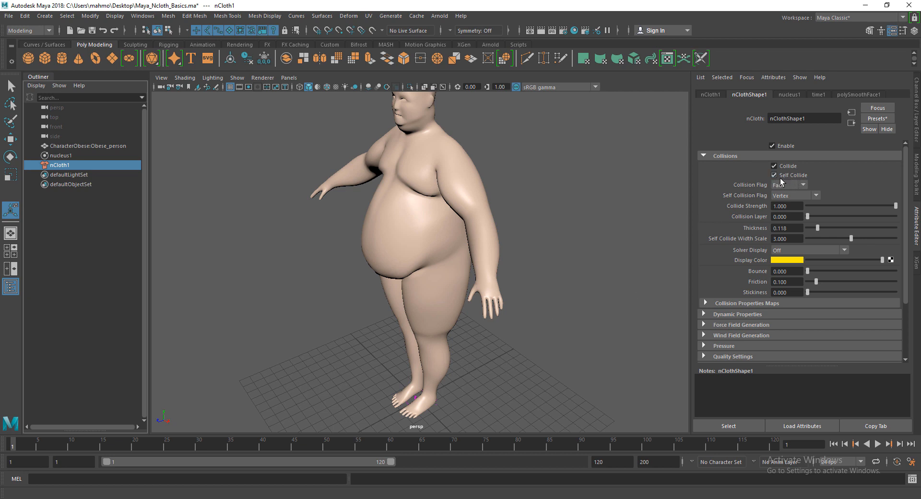
Select the character mesh and expand the Dynamic Properties of nClothShape1 to show the resistance settings
mouse_move(448, 267)
middle_mouse_down("alt")
mouse_move(419, 243)
mouse_move(449, 258)
middle_mouse_up("alt")
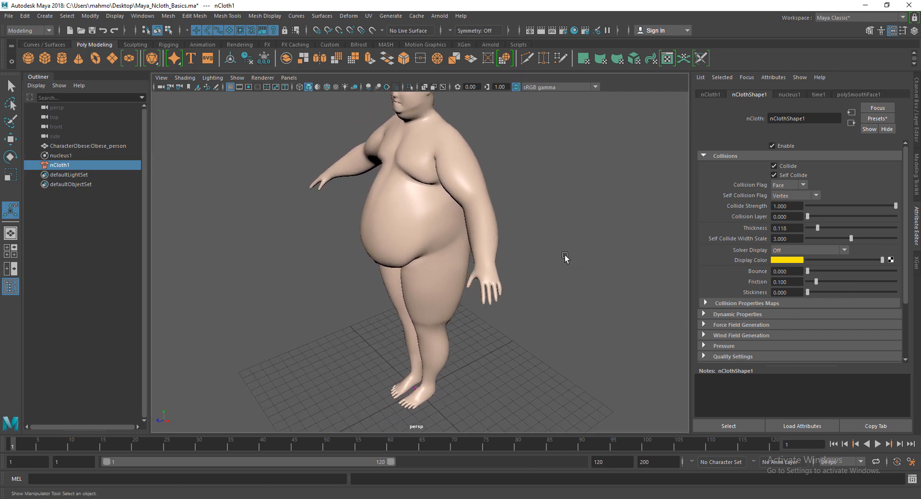
left_click_drag(487, 379, 431, 248, "alt")
scroll(430, 246, "down", 3)
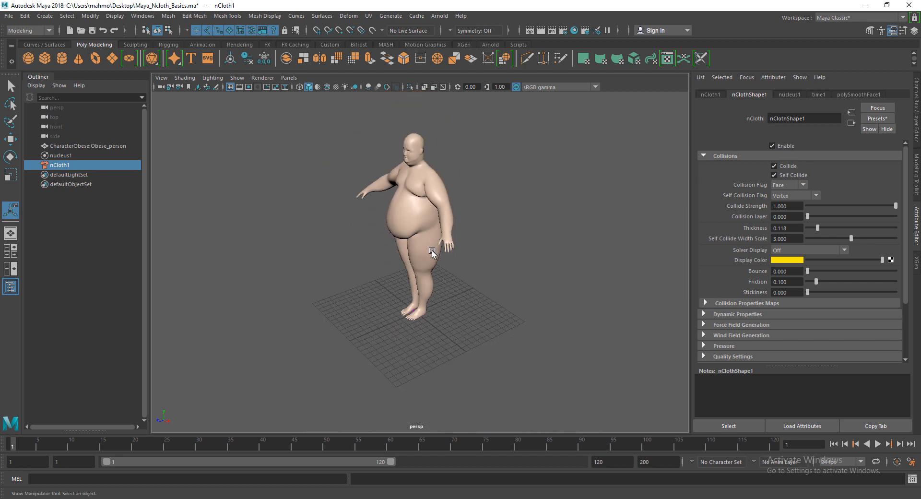
middle_click_drag(434, 251, 438, 270, "alt")
scroll(438, 273, "up", 3)
left_click(444, 305)
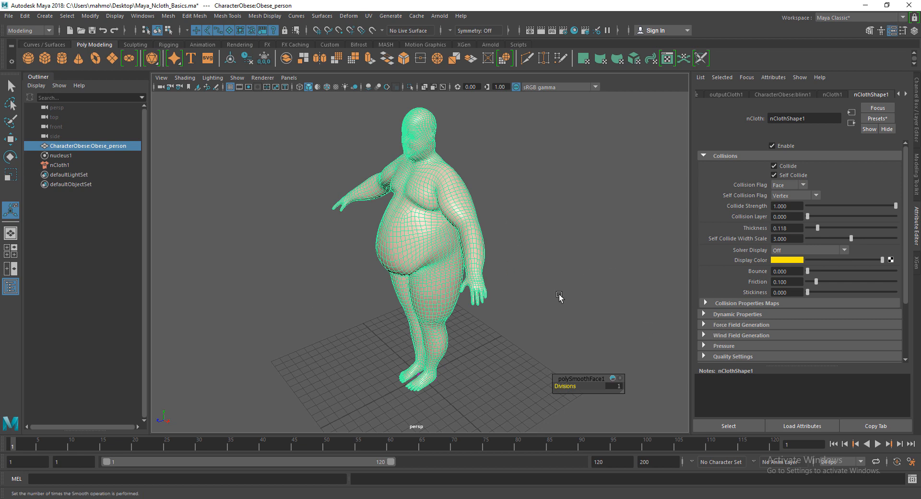
left_click(743, 314)
scroll(744, 314, "down", 5)
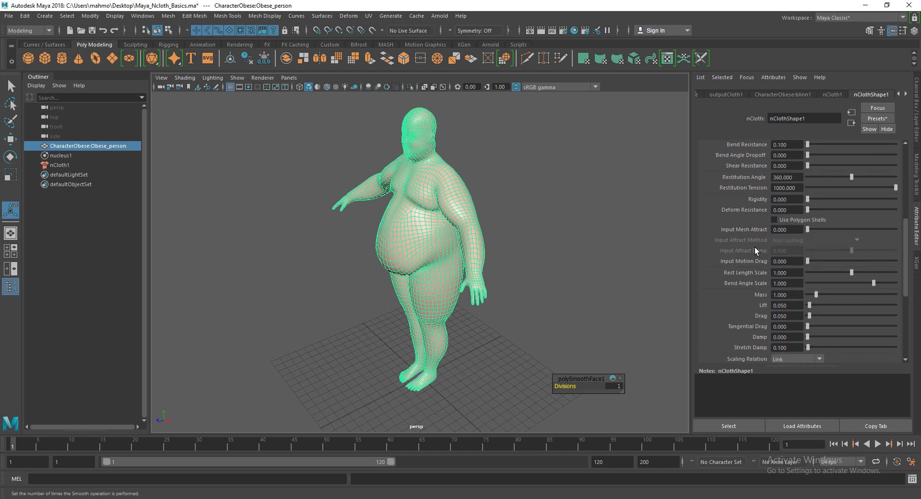
scroll(756, 251, "up", 2)
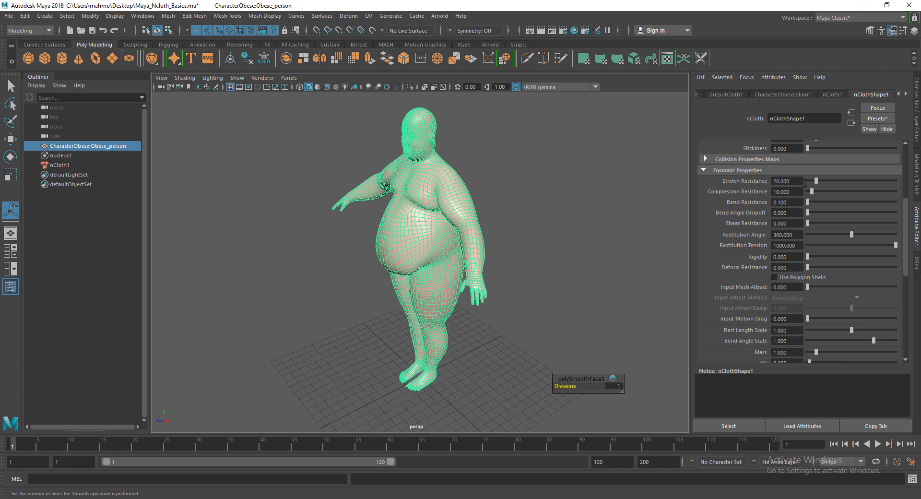
Raise the nCloth's Stretch Resistance to about 134 and play the simulation, stopping around frame 55
left_click_drag(810, 180, 848, 181)
left_click(877, 447)
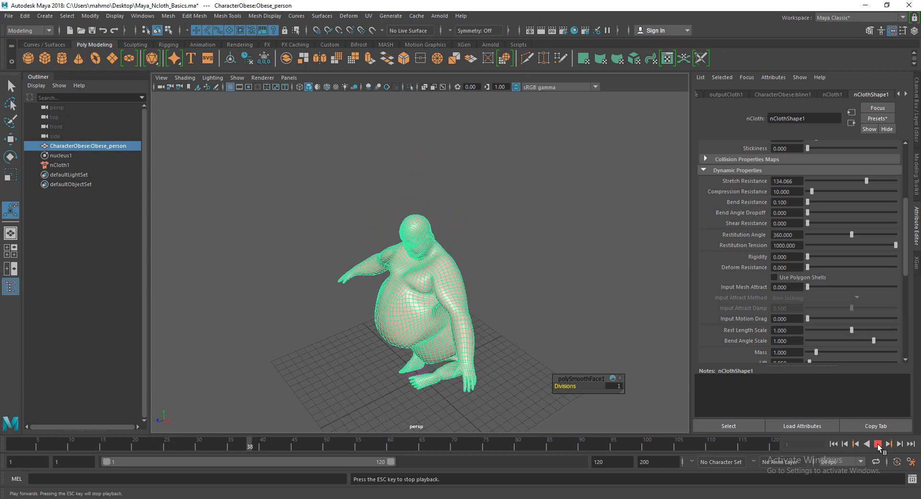
key("Escape")
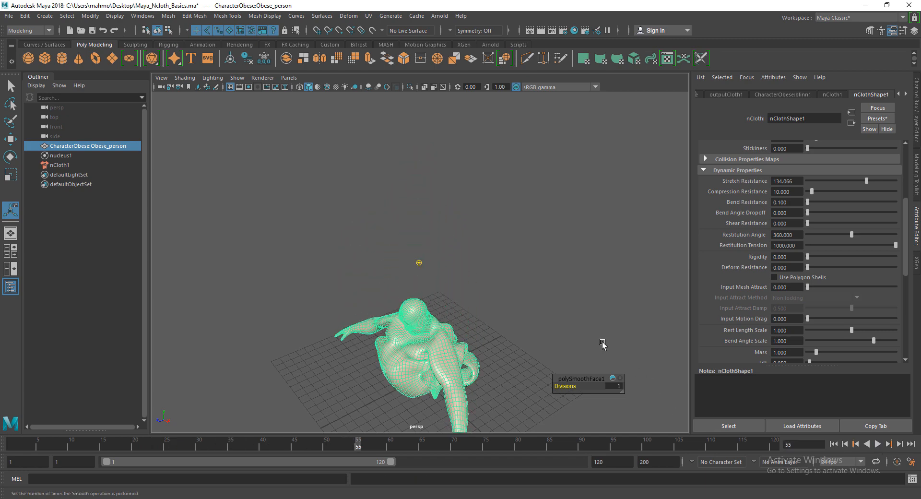
Deselect the mesh, select nCloth1 and set its Stretch Resistance back to 20
left_click(550, 307)
left_click(58, 165)
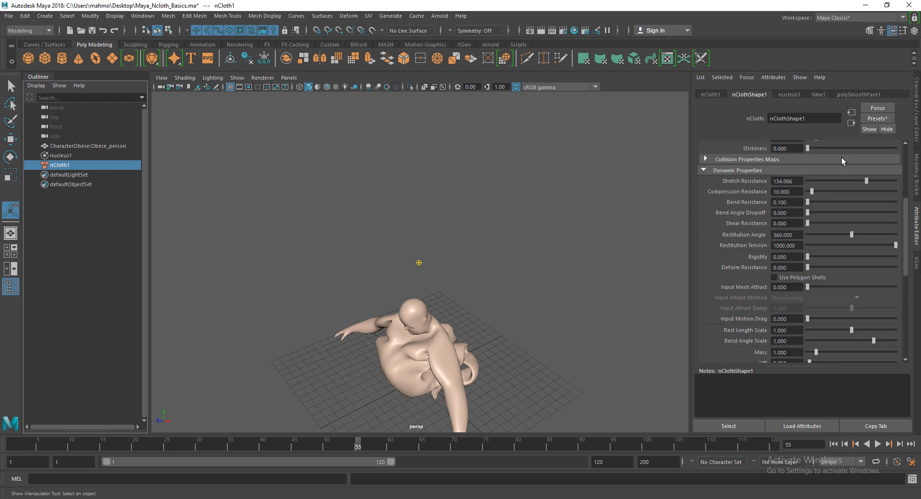
left_click_drag(794, 182, 709, 182)
type("250")
key("Return")
Examine the folds on the collapsed character's body up close from several angles
middle_click_drag(284, 322, 292, 263, "alt")
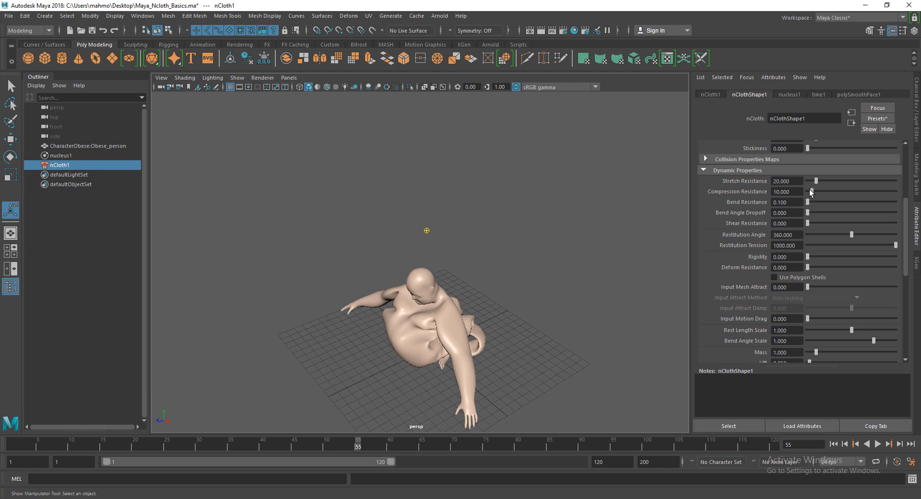
middle_click_drag(430, 320, 411, 295, "alt")
scroll(410, 295, "up", 4)
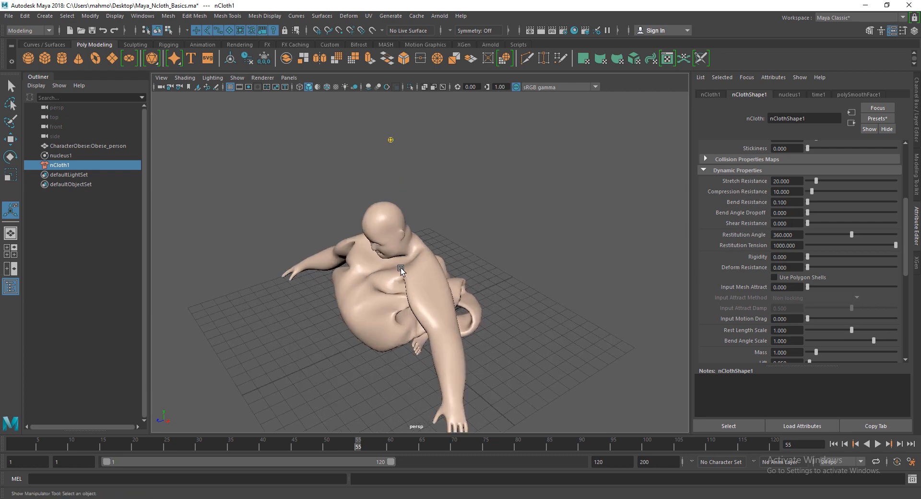
mouse_move(381, 345)
left_mouse_down("alt")
mouse_move(341, 325)
mouse_move(385, 347)
left_mouse_up("alt")
middle_click_drag(385, 347, 456, 284, "alt")
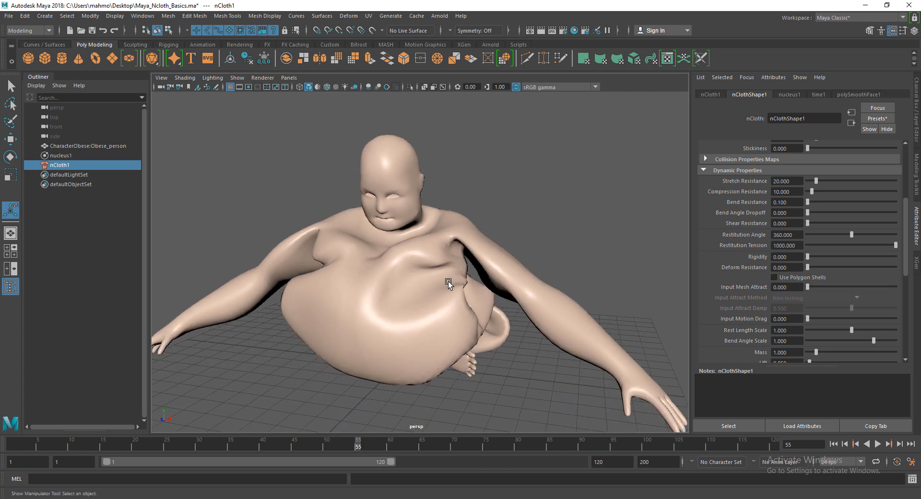
scroll(456, 284, "down", 4)
left_click_drag(451, 293, 376, 337, "alt")
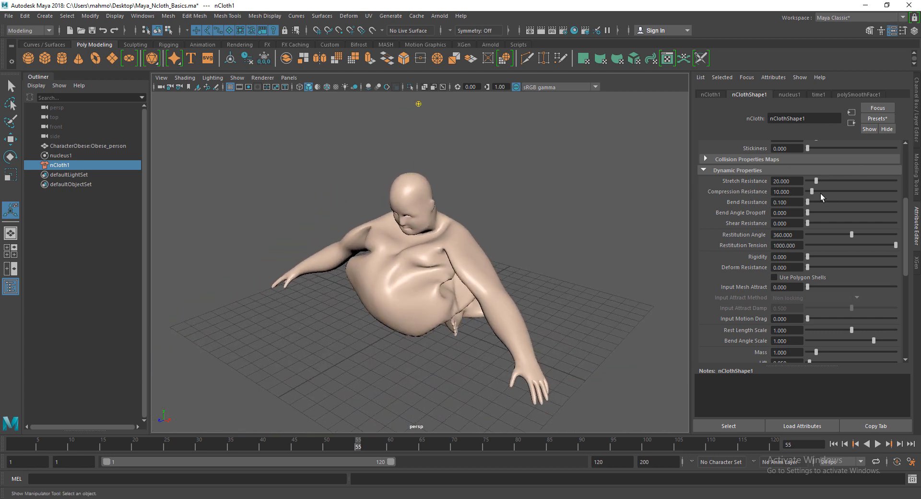
Raise the nCloth's Compression Resistance to about 29.67 and its manual Pressure to about 0.769
mouse_move(818, 191)
left_mouse_down()
mouse_move(794, 194)
mouse_move(819, 197)
left_mouse_up()
scroll(802, 294, "down", 5)
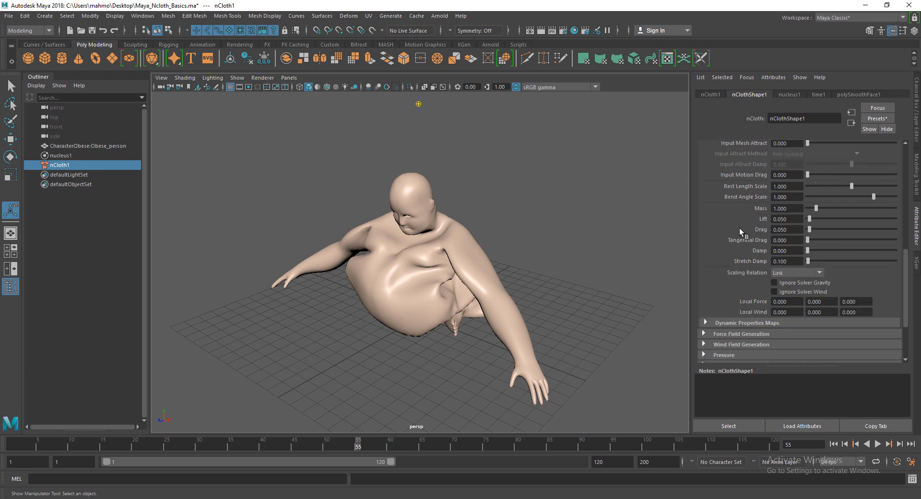
scroll(753, 263, "down", 3)
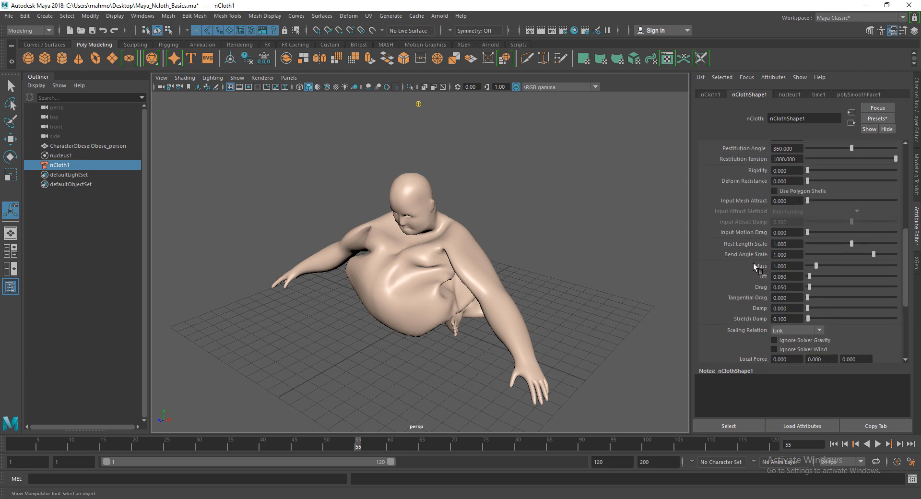
left_click(724, 272)
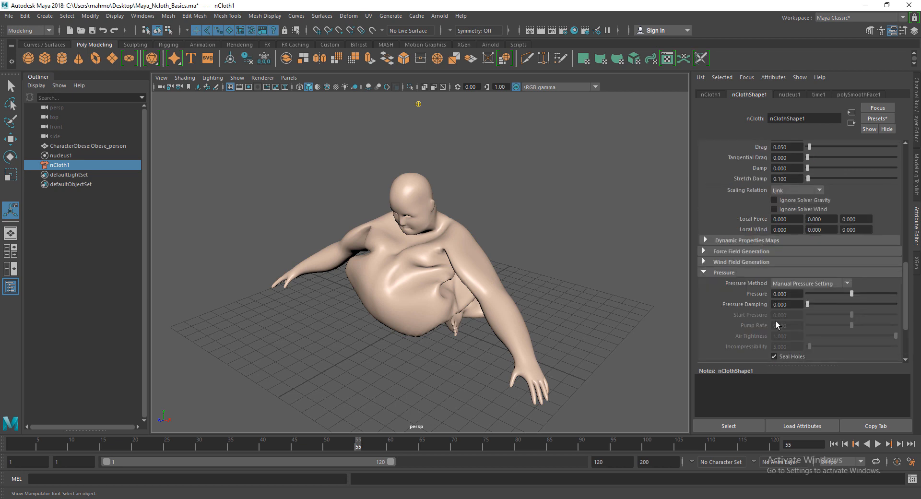
left_click_drag(878, 297, 885, 300)
Play the simulation with the whole character in view and extend the playback range to frame 200
scroll(402, 299, "down", 5)
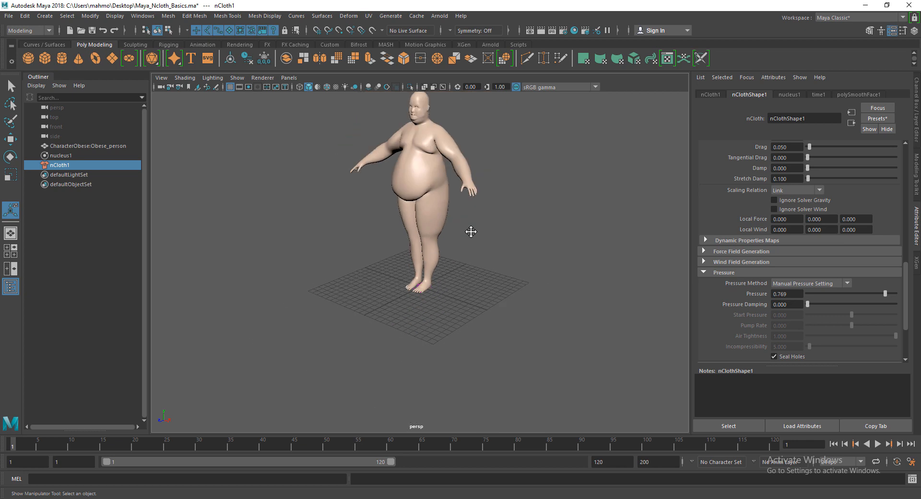
left_click(878, 444)
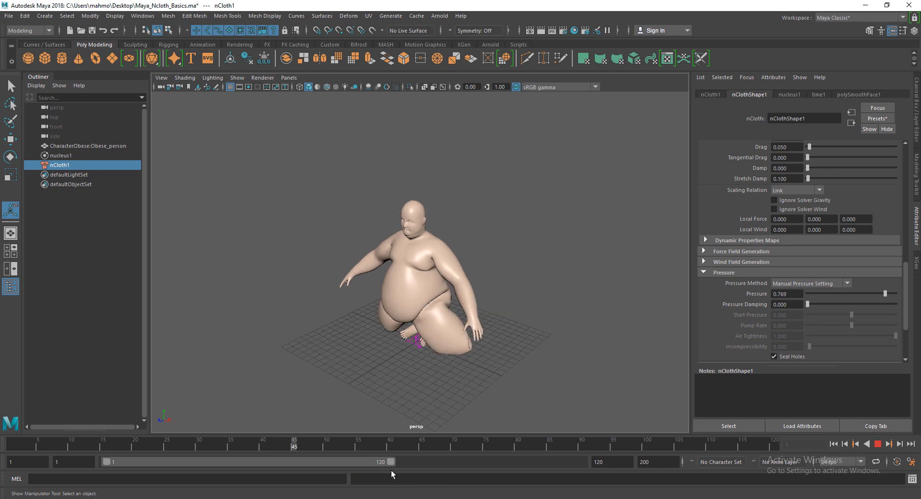
left_click_drag(401, 465, 595, 466)
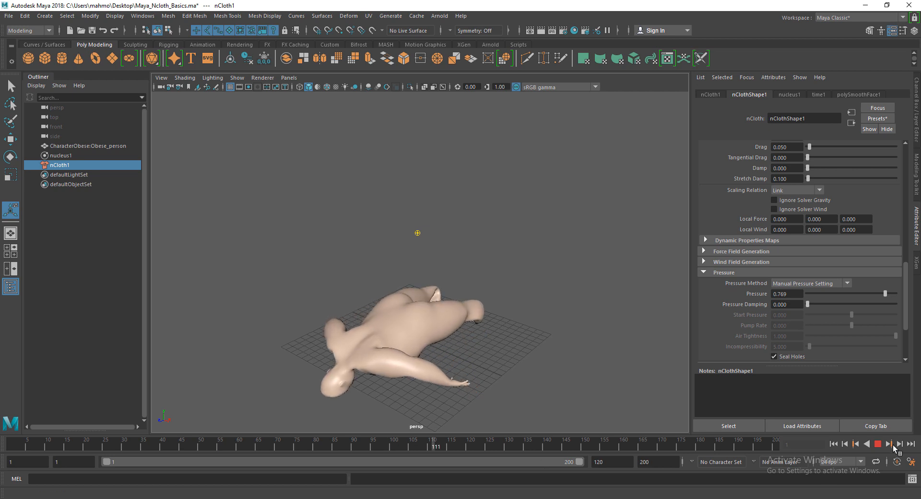
Set the nCloth's Compression Resistance to 25 in the Dynamic Properties
scroll(759, 226, "up", 8)
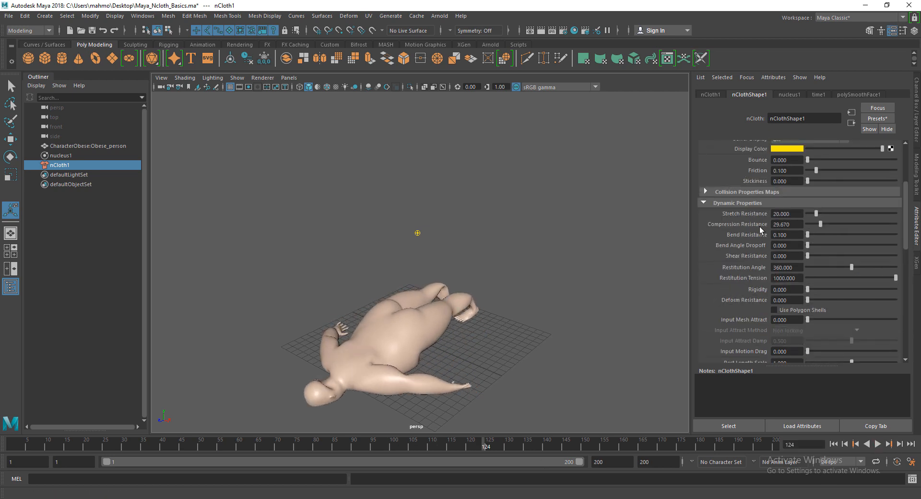
scroll(735, 281, "down", 3)
left_click(787, 224)
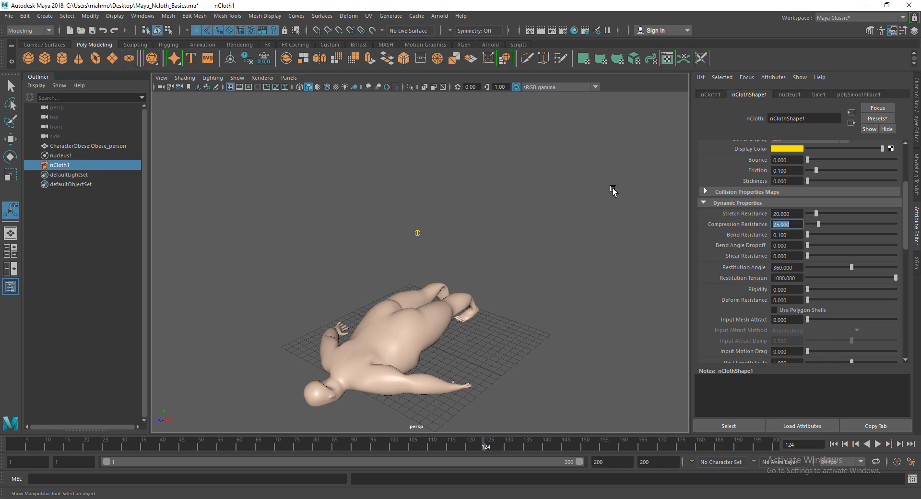
scroll(755, 273, "down", 3)
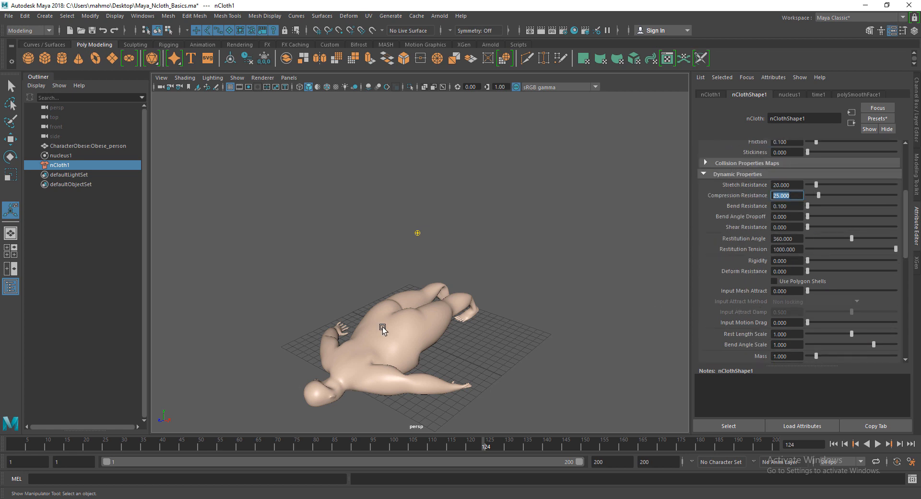
Play the simulation from the first frame to watch the character fall, and reverse the playback
scroll(383, 328, "up", 3)
left_click(833, 445)
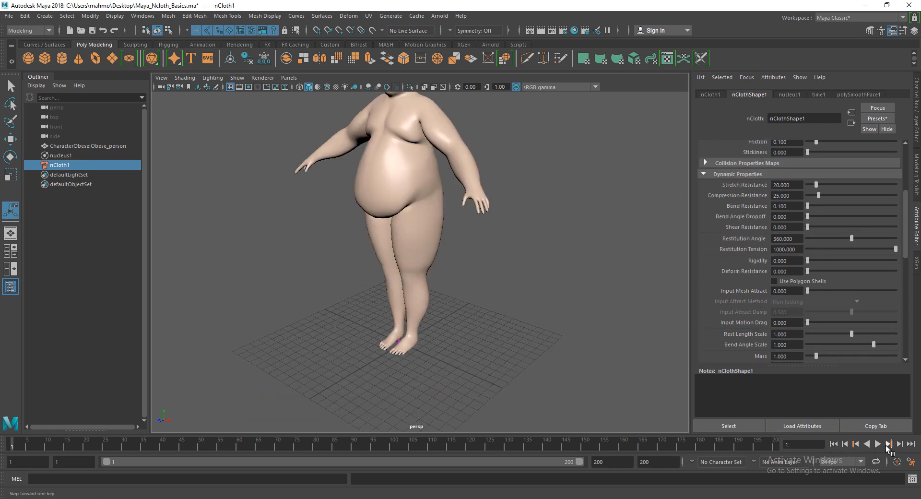
left_click(877, 444)
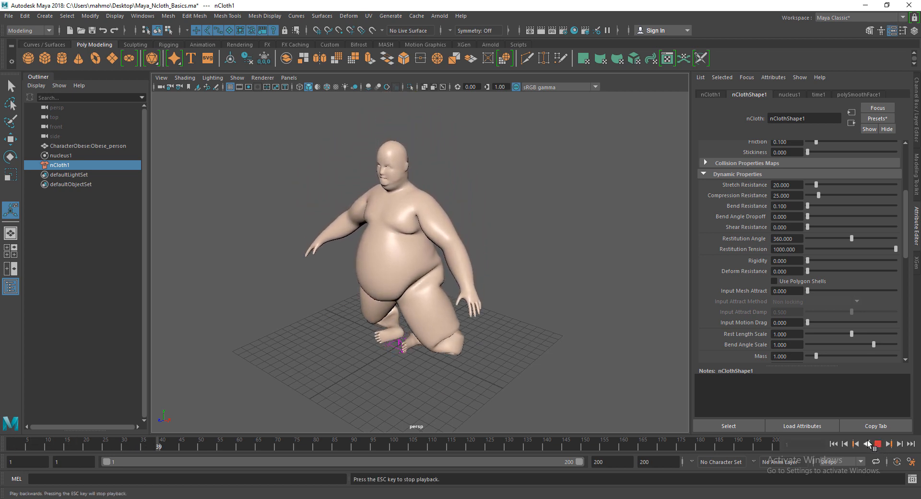
left_click(868, 445)
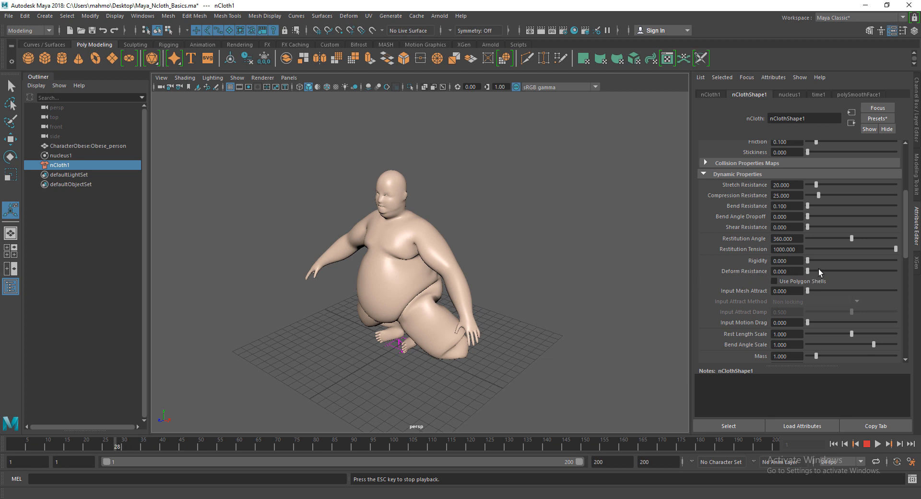
Raise the nCloth's Deform Resistance, stop the playback and set the value to 2.5
left_click_drag(820, 271, 834, 272)
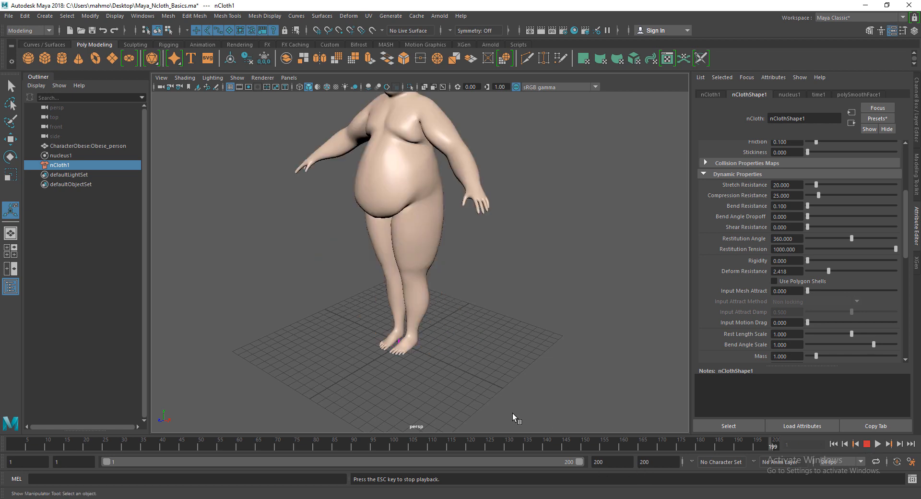
key("Escape")
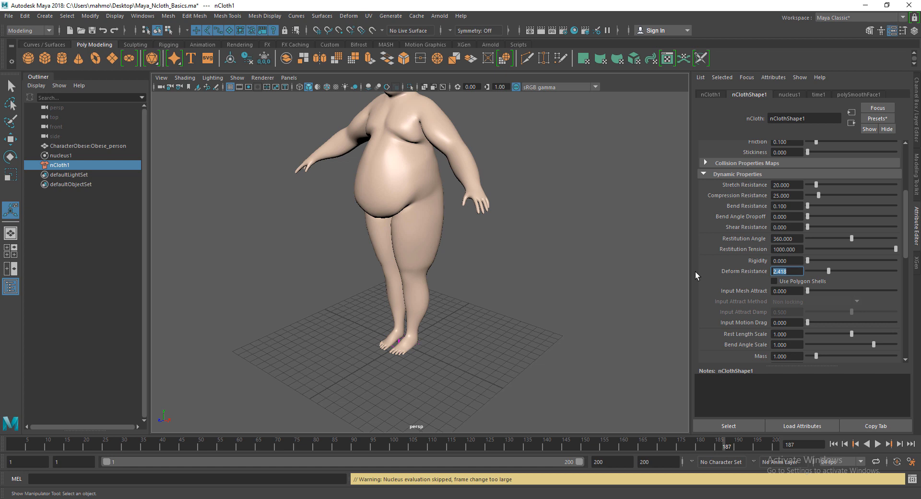
type("2.5")
key("Return")
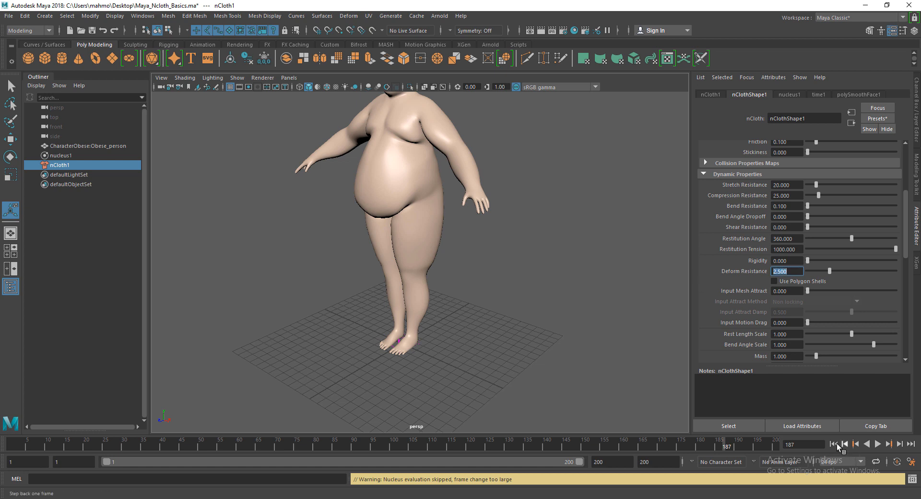
Play the simulation to check how the character holds its shape, and return to the first frame
left_click(878, 444)
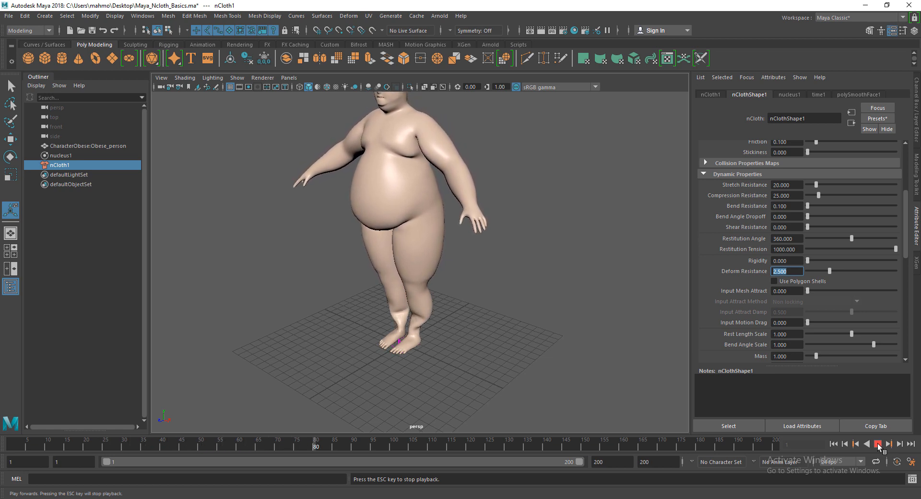
left_click(877, 443)
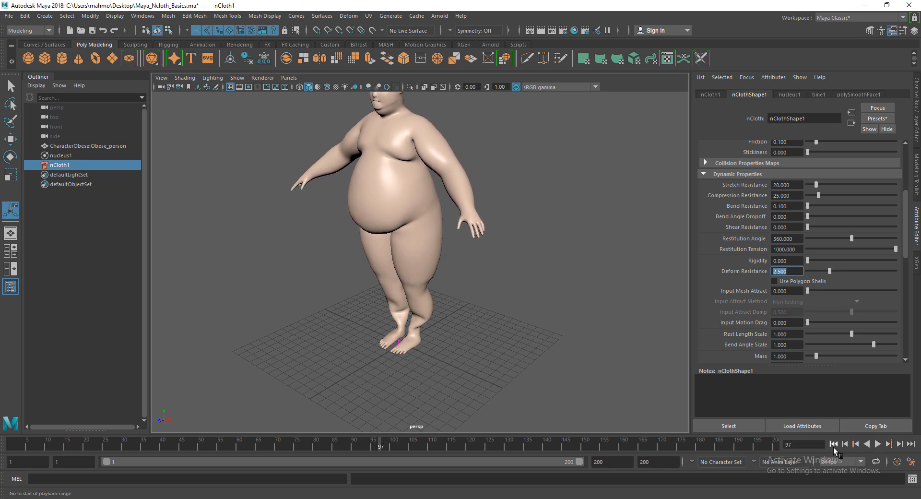
left_click(834, 444)
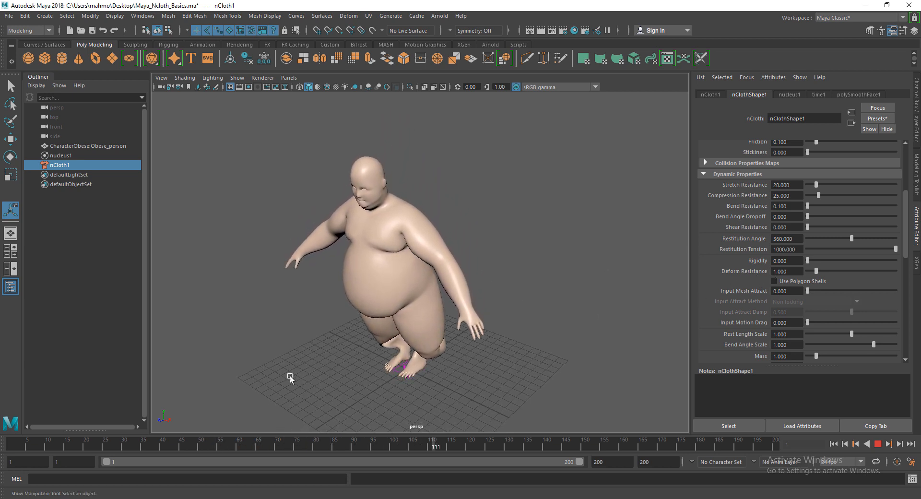
Check the playback with Deform Resistance at 1, stop it and set Deform Resistance to 0.4
scroll(357, 302, "down", 2)
middle_click_drag(367, 317, 372, 286, "alt")
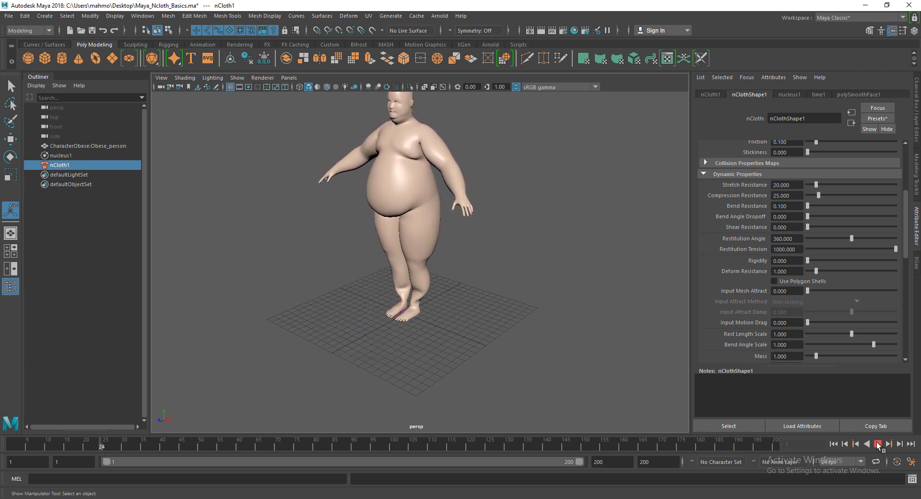
key("Escape")
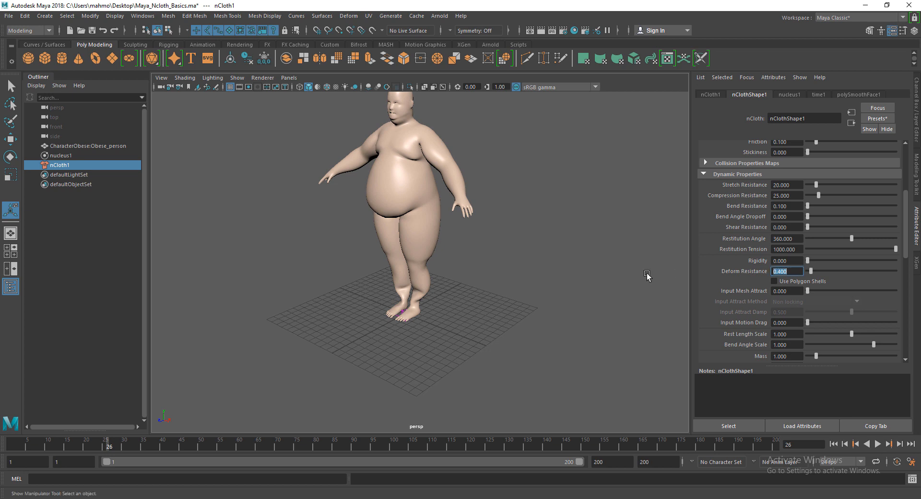
middle_click_drag(390, 230, 404, 260, "alt")
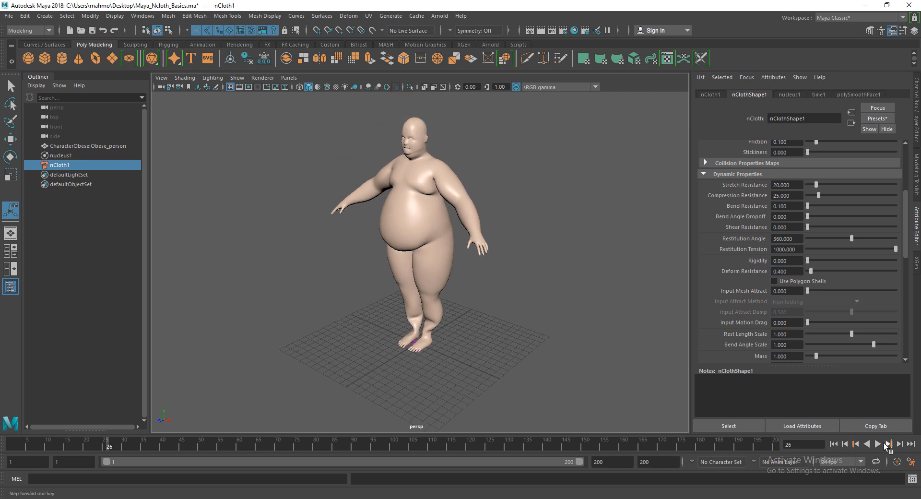
Play the simulation briefly, set the nCloth's Deform Resistance to 0.1 and replay it from the first frame
left_click(879, 445)
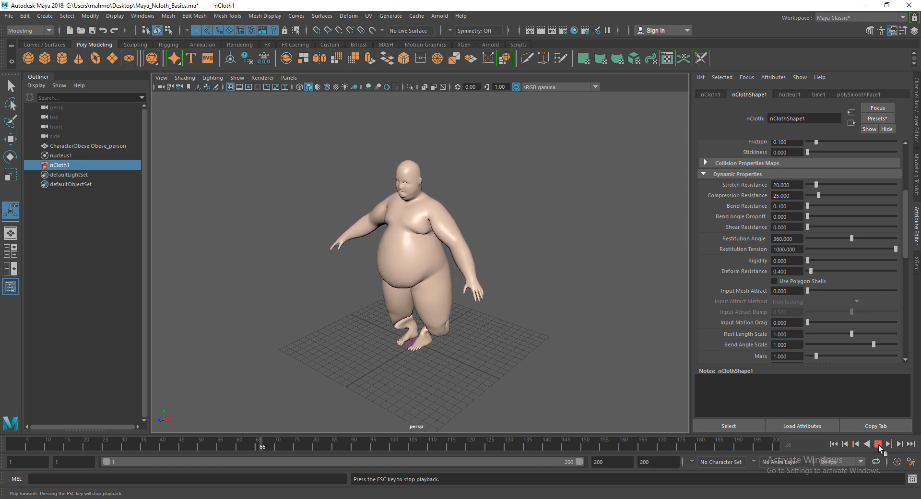
left_click(878, 444)
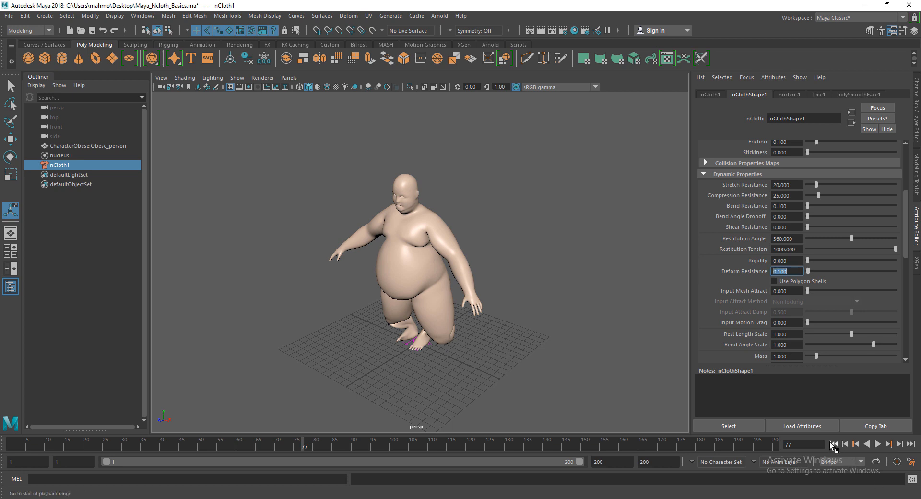
left_click(834, 444)
left_click(878, 444)
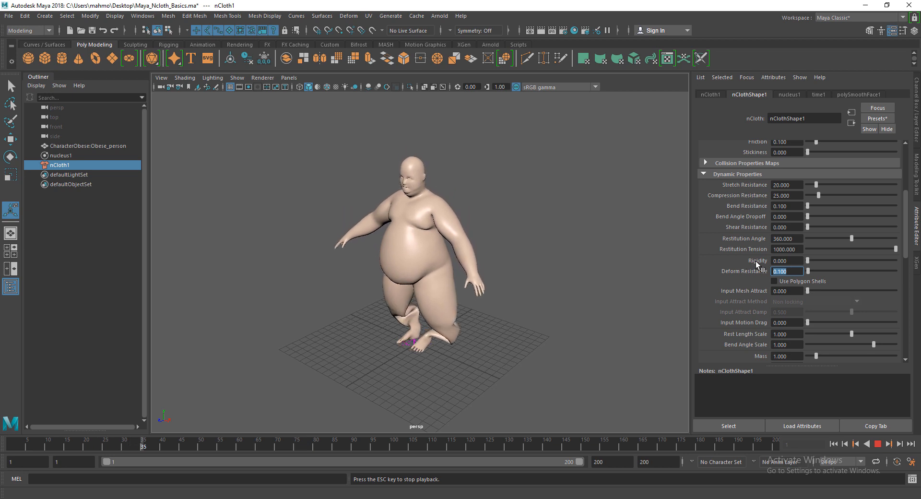
Stop the playback, return to the first frame, and set Deform Resistance to 0 and Rigidity to 1
left_click(878, 444)
left_click(835, 444)
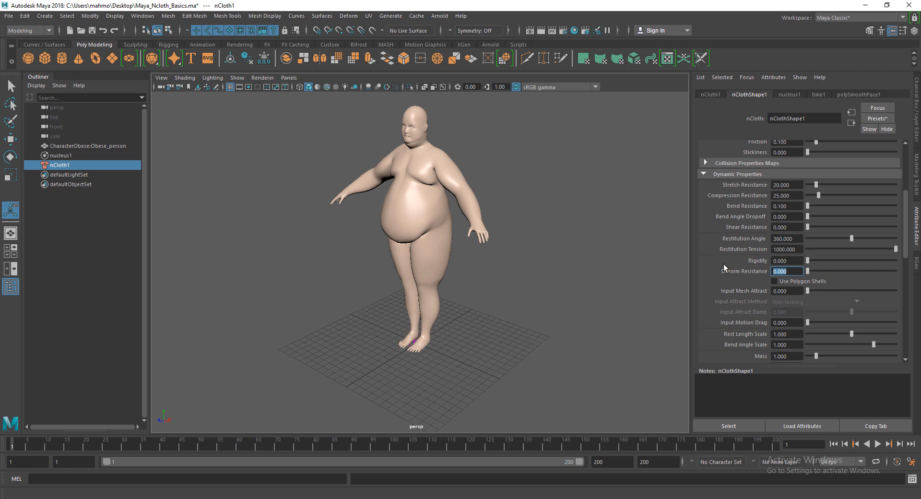
type("1")
key("Return")
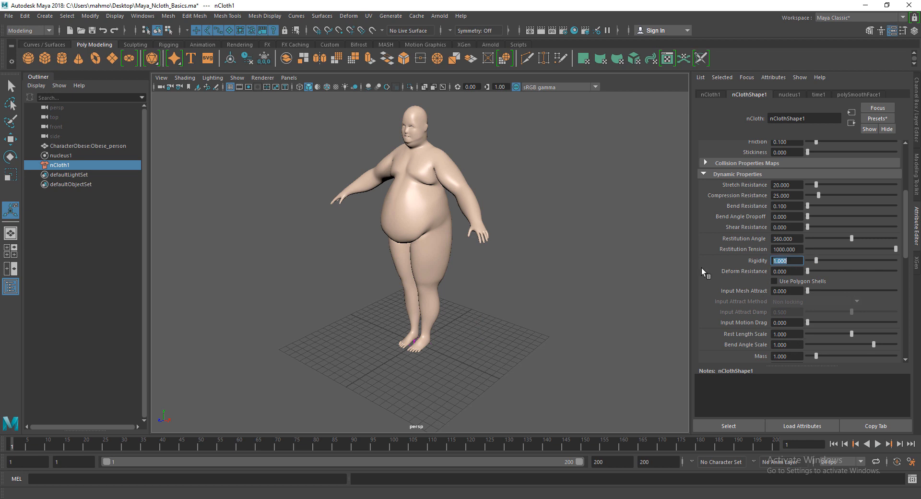
Play the simulation with Rigidity at 1, return to the first frame and set Rigidity to 0.22
left_click(877, 445)
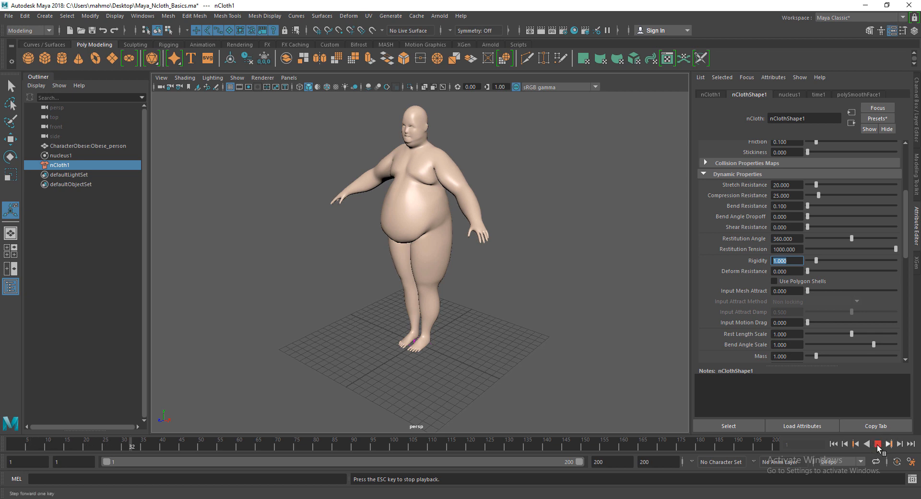
left_click(877, 444)
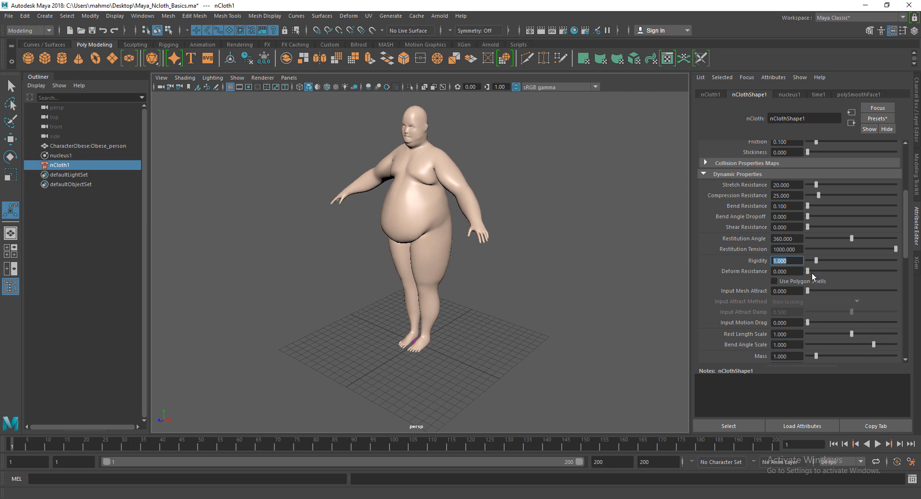
type("0.33")
key("Return")
Play the simulation to check the Rigidity of 0.22, stop it and return to the first frame
left_click(878, 444)
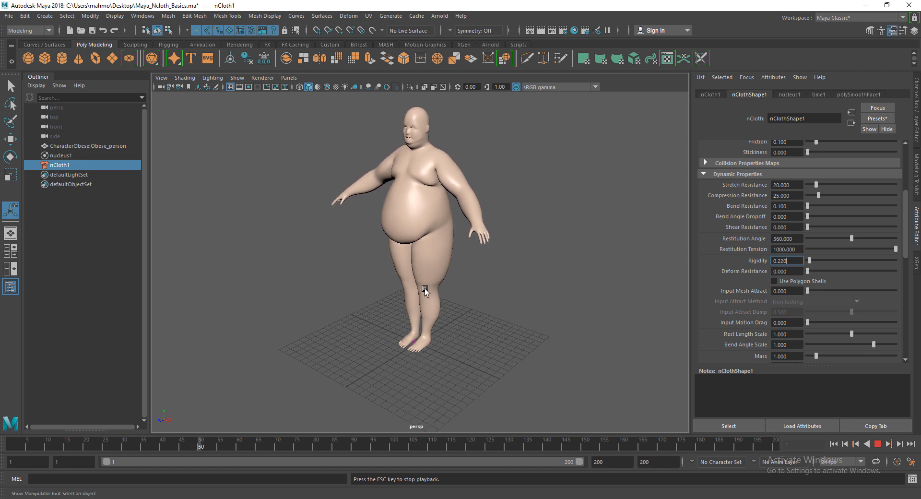
left_click(878, 444)
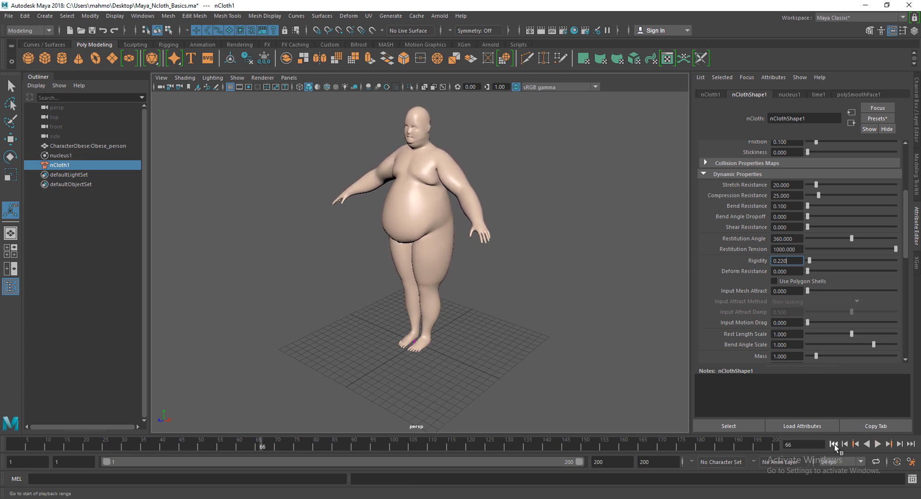
left_click(835, 448)
Set the nCloth's Rigidity to 0.1 and play the simulation to check how the character moves
left_click_drag(462, 315, 413, 297, "alt")
scroll(406, 209, "up", 4)
left_click_drag(421, 244, 427, 280, "alt")
scroll(490, 352, "down", 3)
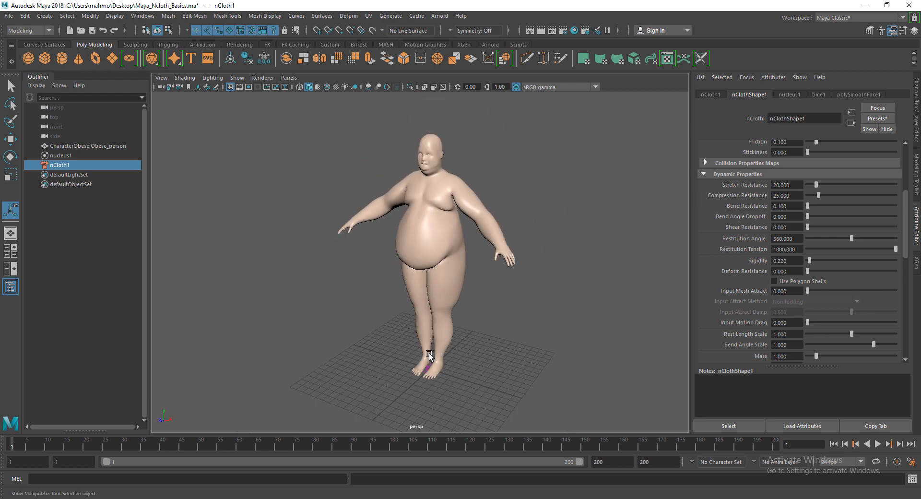
left_click_drag(431, 357, 409, 355, "alt")
middle_click_drag(407, 287, 402, 281, "alt")
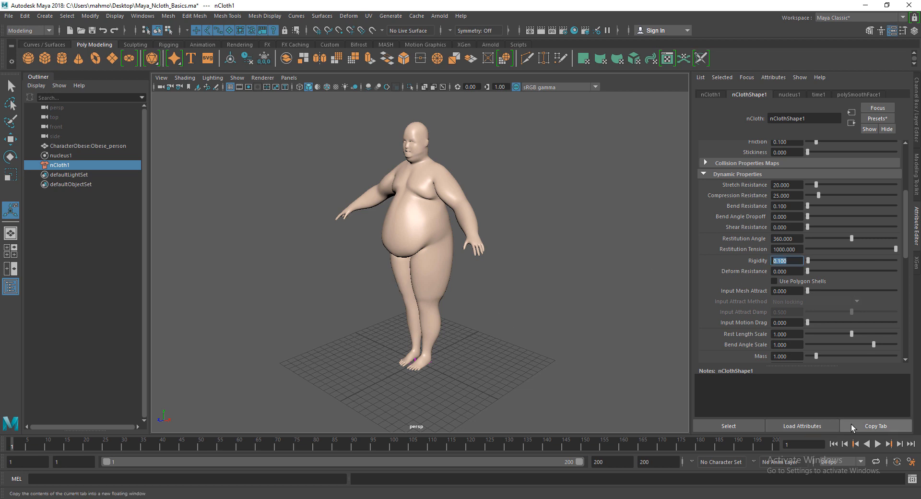
left_click(879, 445)
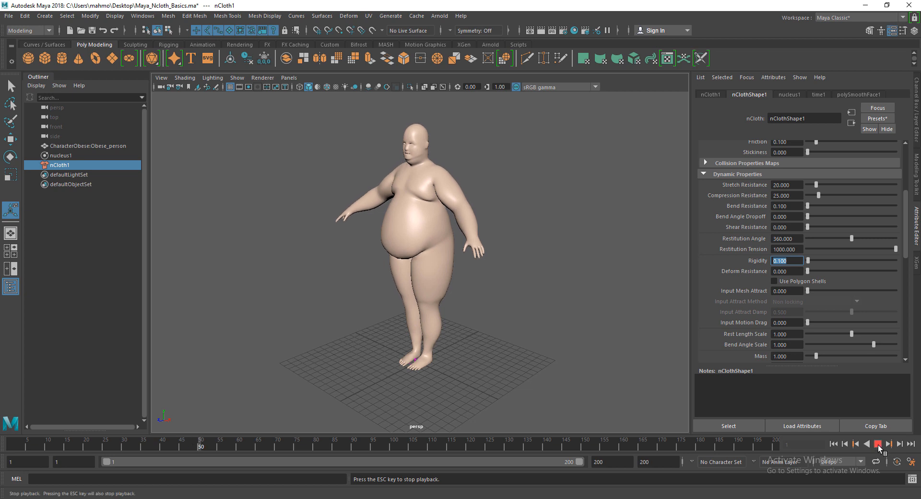
left_click(878, 444)
Set Rigidity to 0, play the simulation from the first frame, stop it and return to the start
middle_click_drag(352, 283, 359, 293, "alt")
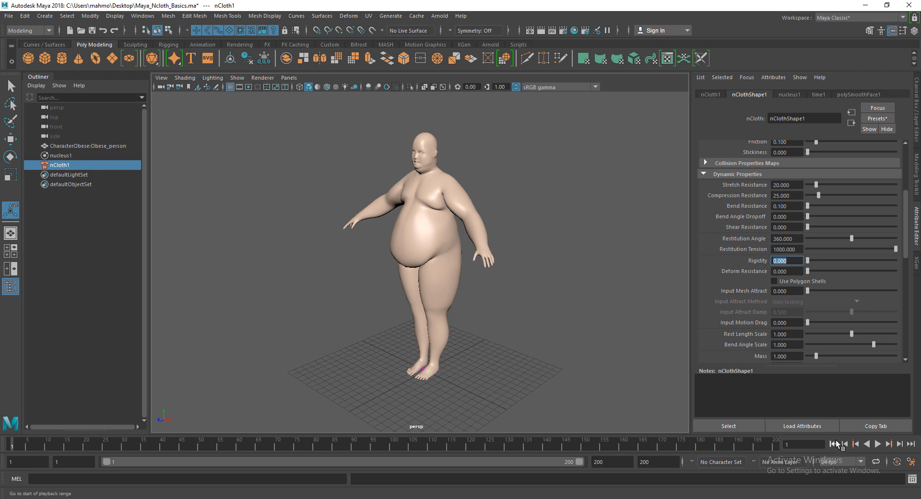
left_click(878, 445)
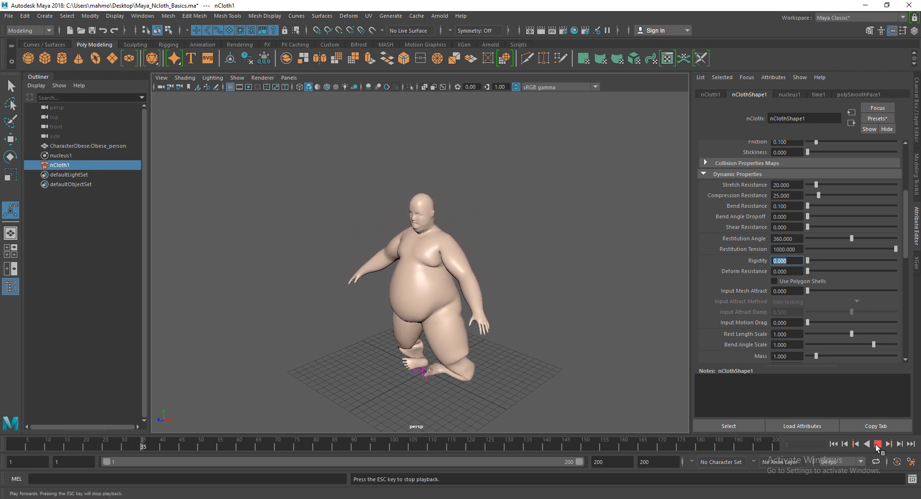
left_click(878, 445)
left_click(833, 444)
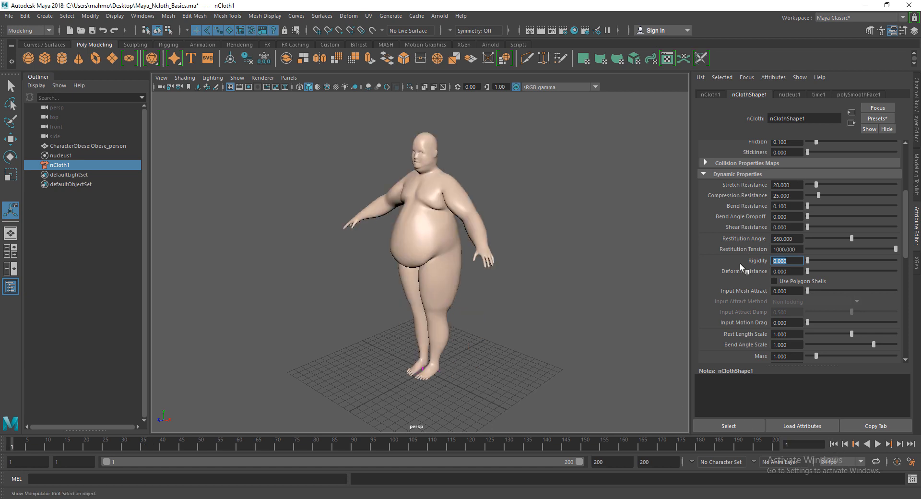
Review the nCloth attributes down to the Pressure settings and collapse the Dynamic Properties section
scroll(740, 265, "down", 2)
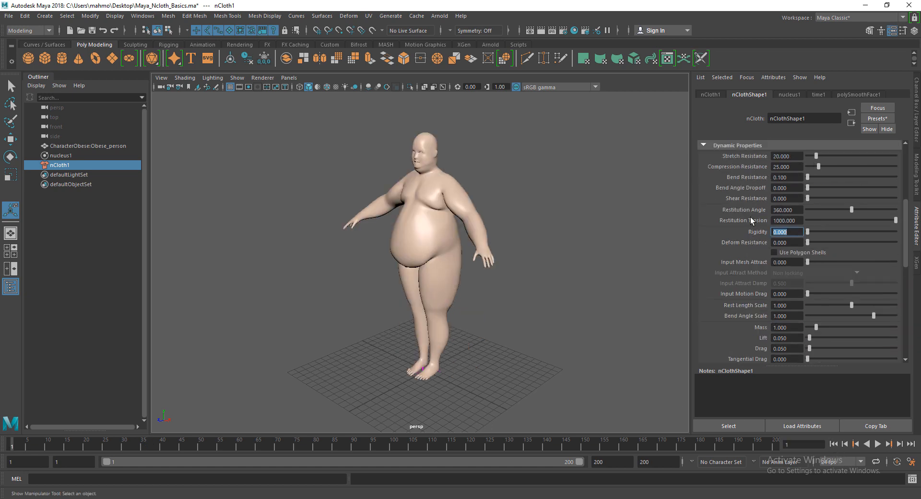
scroll(756, 252, "down", 10)
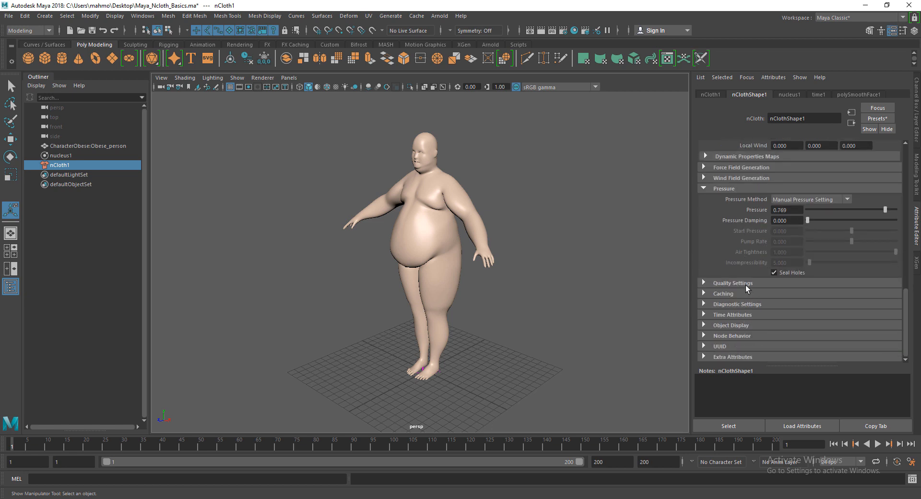
scroll(744, 286, "up", 2)
scroll(741, 288, "up", 10)
left_click(703, 263)
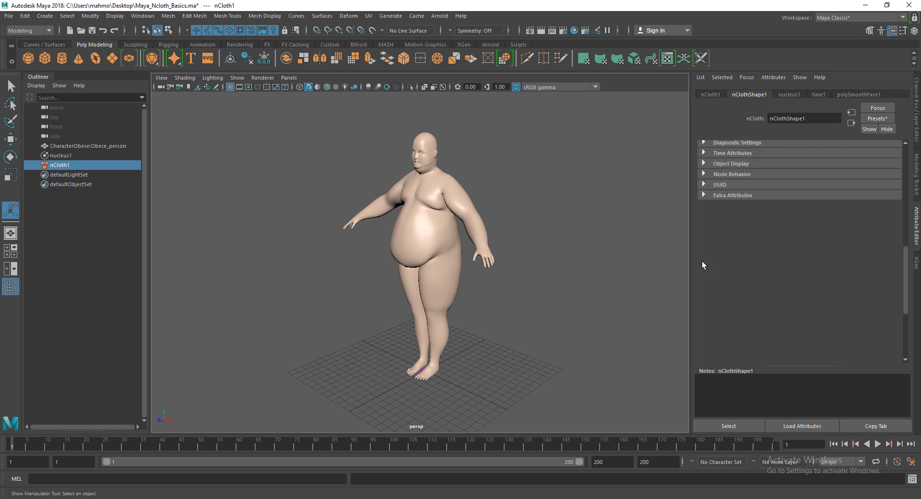
Examine the character mesh and its wireframe up close around the chest and belly, selecting and deselecting it
left_click(526, 306)
left_click(442, 224)
left_click_drag(469, 335, 449, 331, "alt")
scroll(435, 271, "up", 3)
left_click_drag(375, 262, 456, 269, "alt")
left_click(531, 310)
scroll(416, 232, "up", 5)
left_click(415, 232)
scroll(422, 267, "down", 5)
left_click(448, 318)
left_click(419, 202)
scroll(417, 281, "up", 5)
middle_click_drag(454, 232, 470, 259, "alt")
middle_click_drag(435, 206, 441, 259, "alt")
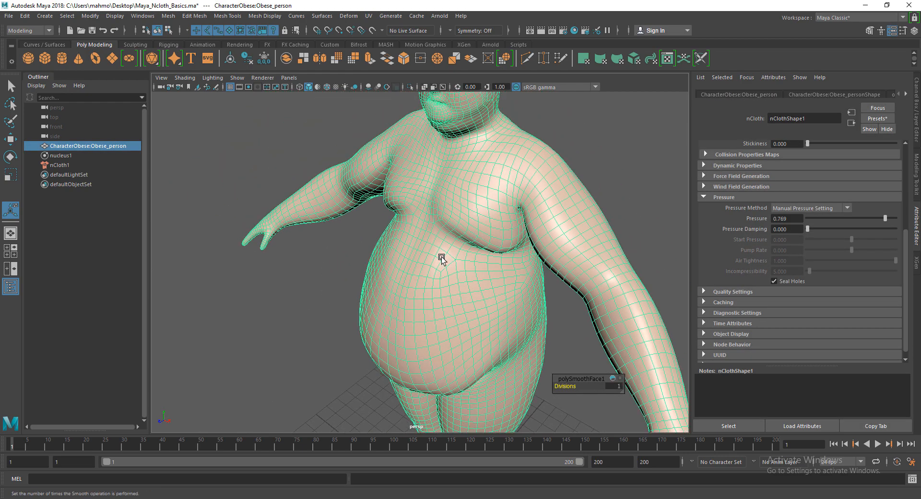
scroll(442, 259, "down", 5)
left_click(491, 262)
left_click_drag(491, 262, 428, 220, "alt")
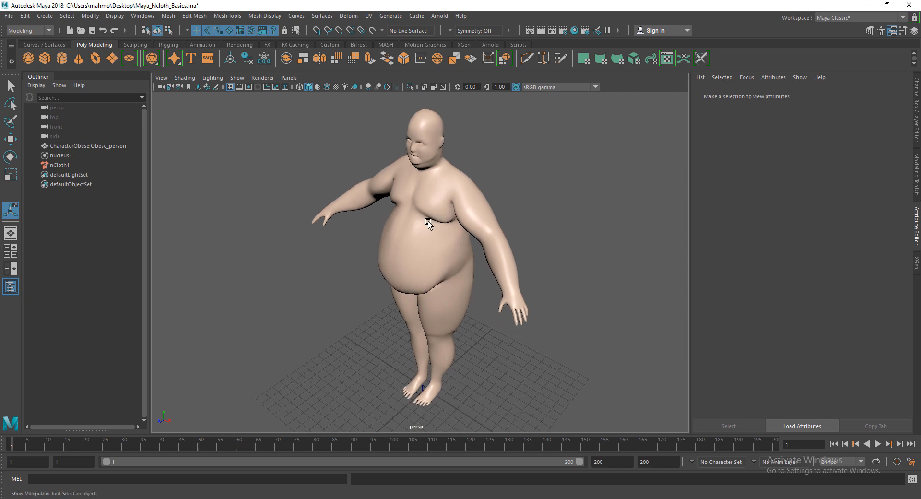
Switch the character mesh to vertex component selection
left_click(428, 221)
left_click_drag(394, 326, 428, 243, "alt")
right_click_drag(428, 243, 383, 238)
right_click_drag(468, 228, 469, 230)
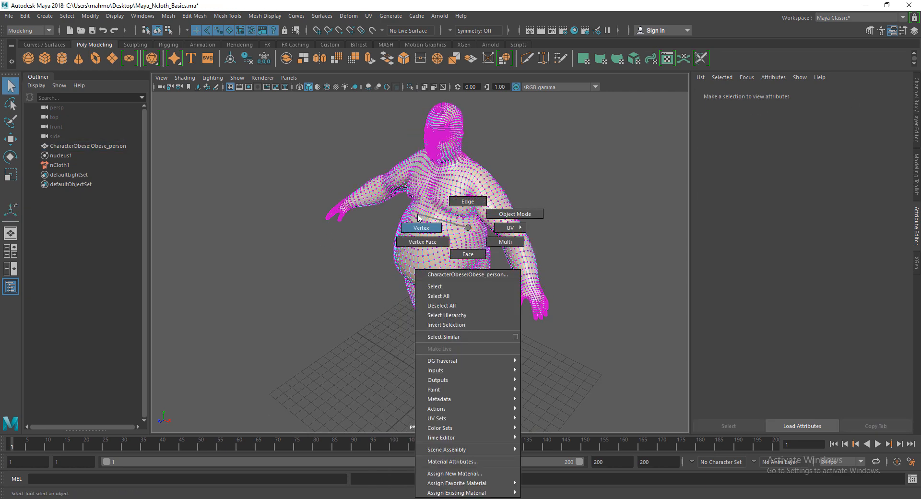
right_click_drag(418, 214, 417, 216)
left_click_drag(367, 305, 402, 273, "alt")
In the front view, select patches of vertices on both upper arms, the belly, the chest and the upper head
key("space")
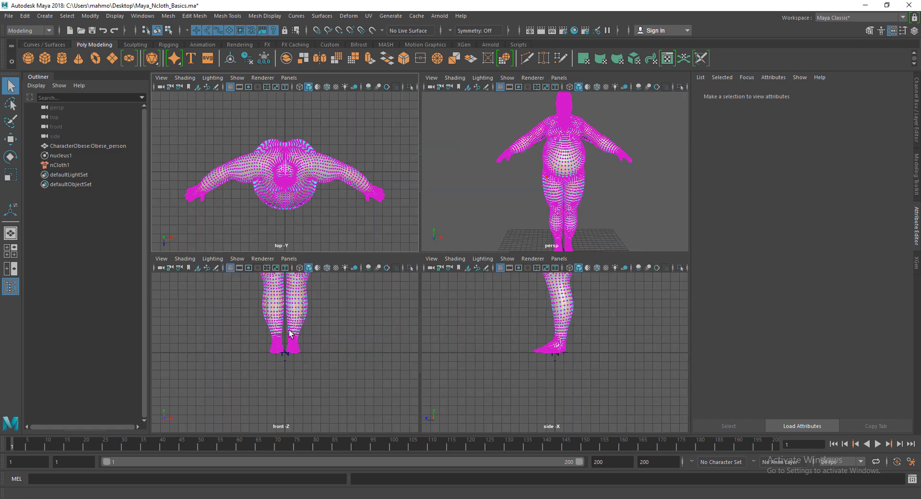
left_click_drag(511, 280, 438, 298, "alt")
key("space")
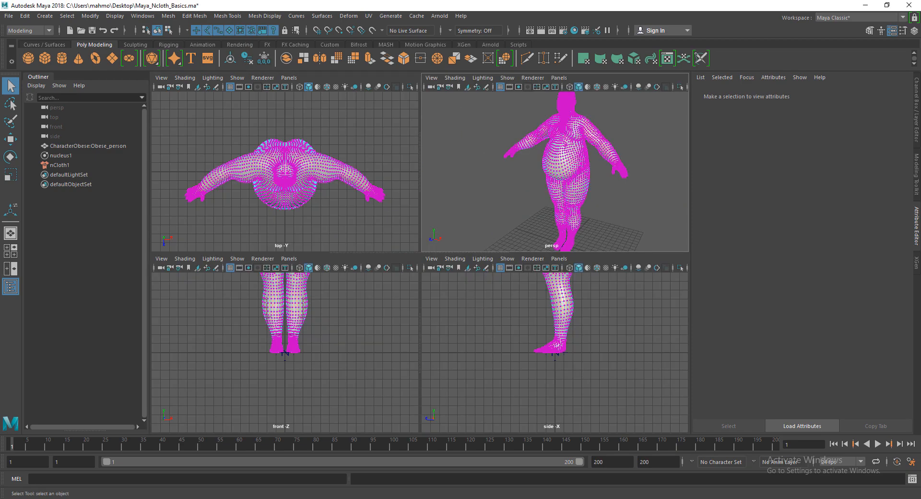
key("space")
middle_click_drag(439, 276, 440, 429, "alt")
middle_click_drag(446, 181, 426, 251, "alt")
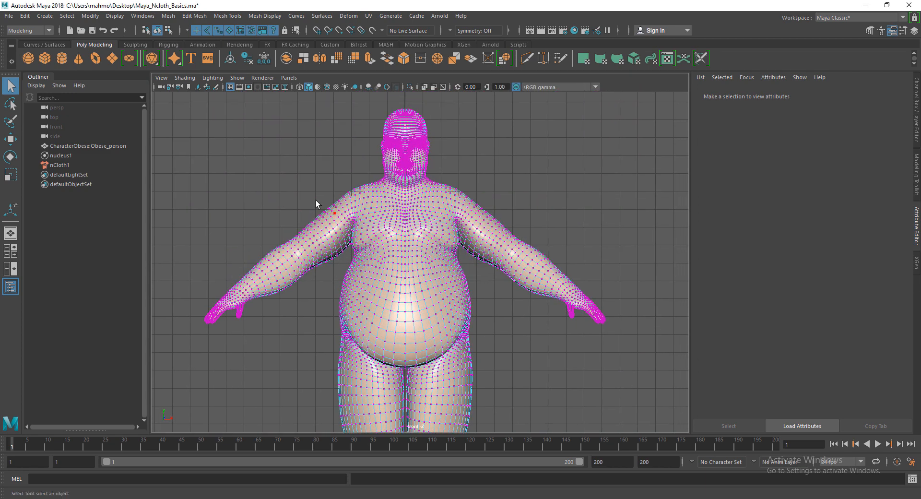
left_click_drag(329, 266, 330, 269)
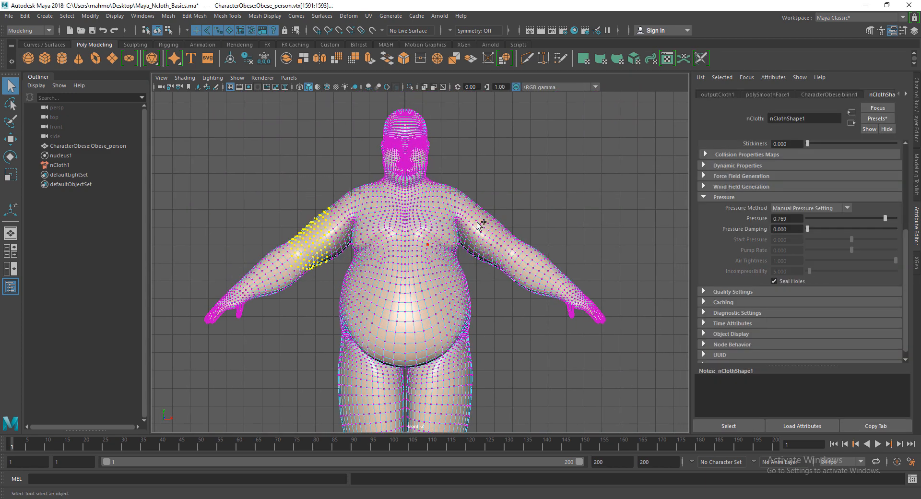
left_click_drag(475, 270, 475, 270, "shift")
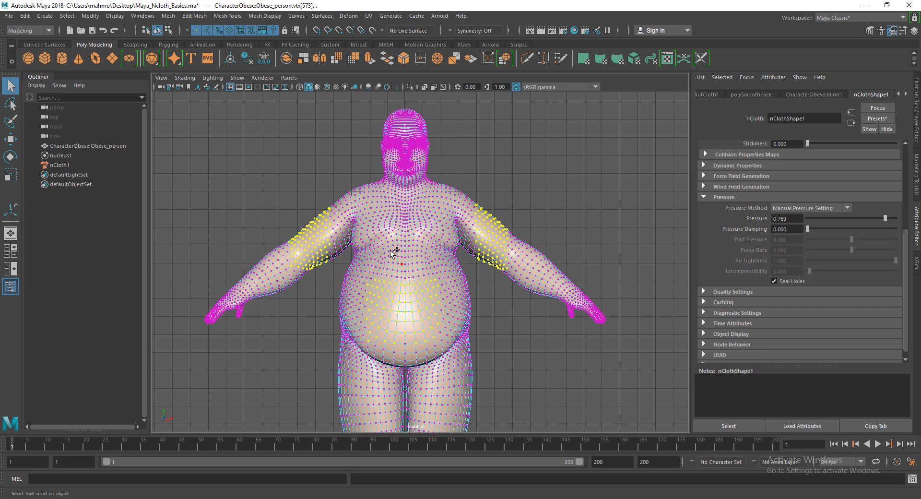
left_click_drag(419, 242, 379, 204, "shift")
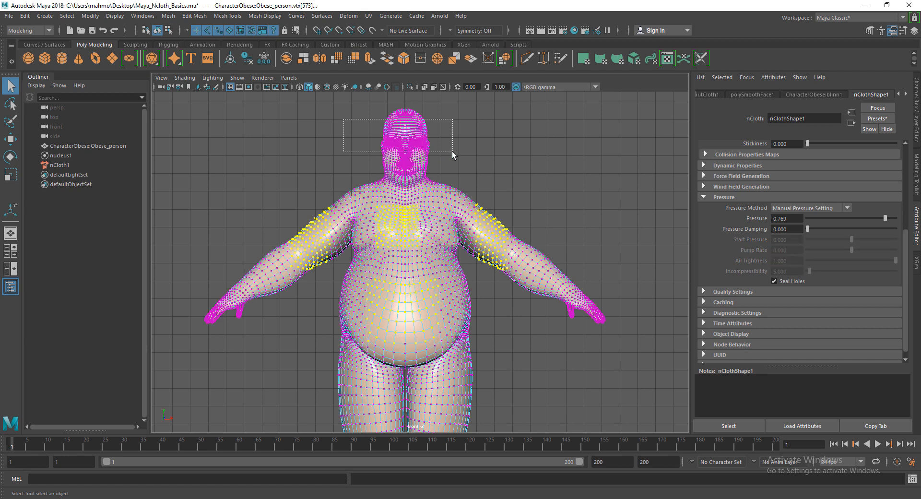
left_click_drag(453, 152, 455, 152, "shift")
Add vertices on both thighs to the selection, extending the patch on one leg below the knee
middle_click_drag(414, 336, 413, 147, "alt")
left_click_drag(298, 184, 384, 244, "shift")
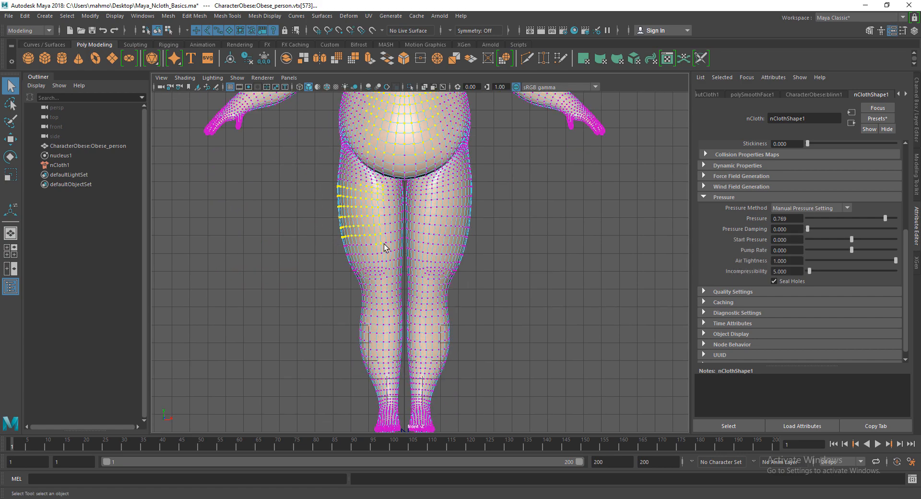
left_click_drag(549, 190, 427, 342, "shift")
Return to the perspective view, switch to the FX menu set and apply a Tearable Surface nConstraint to the selected vertices
key("space")
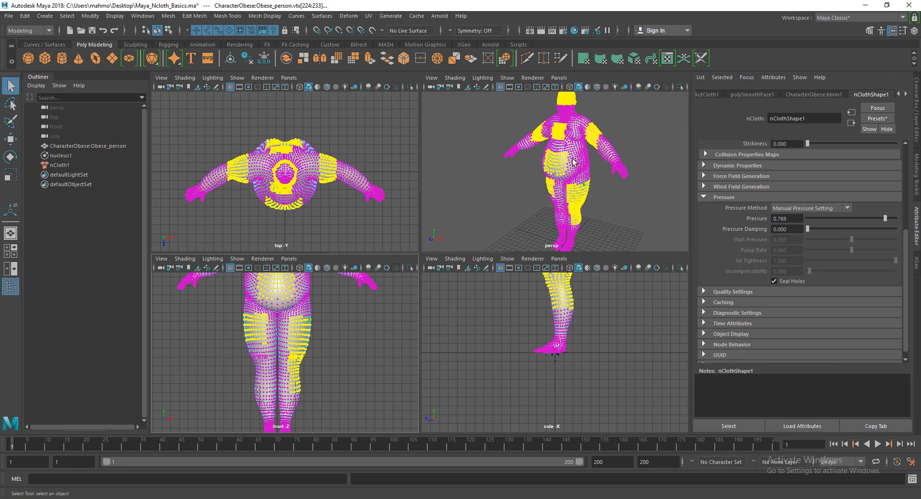
key("space")
left_click_drag(472, 278, 443, 287, "alt")
scroll(441, 233, "up", 4)
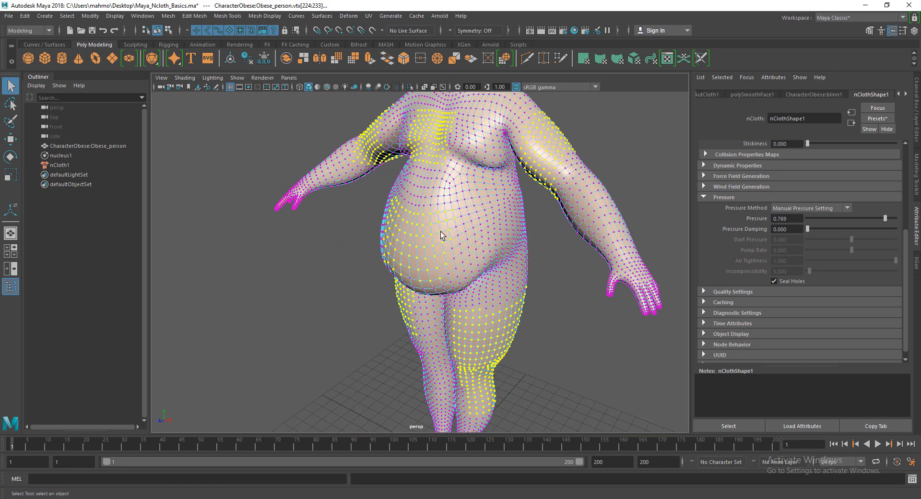
middle_click_drag(465, 180, 451, 236, "alt")
key("w")
scroll(428, 263, "up", 2)
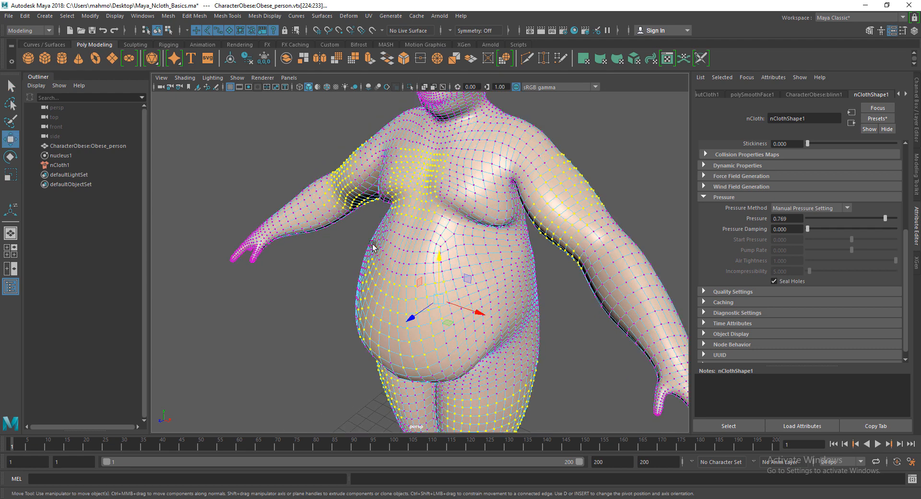
left_click(27, 29)
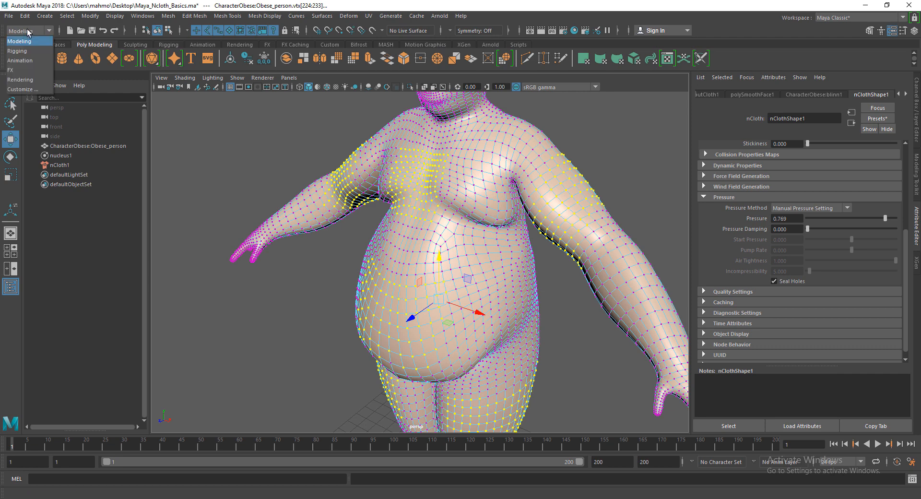
left_click(24, 71)
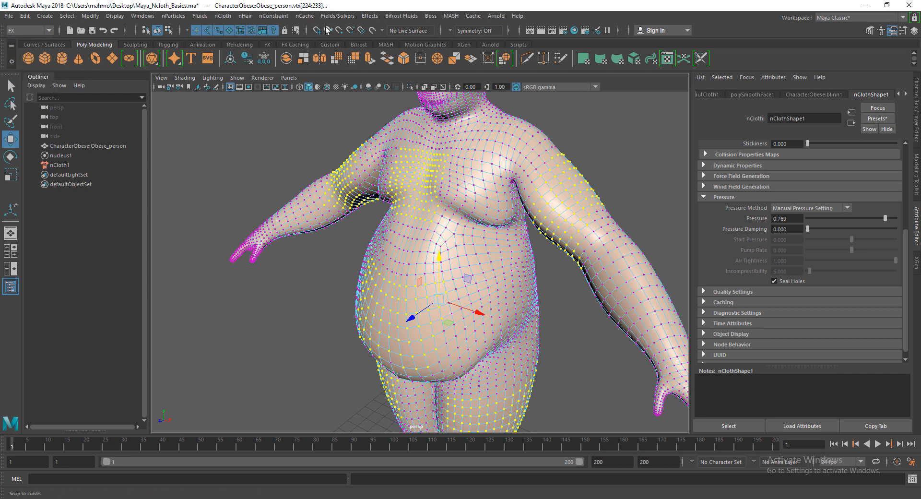
left_click(281, 16)
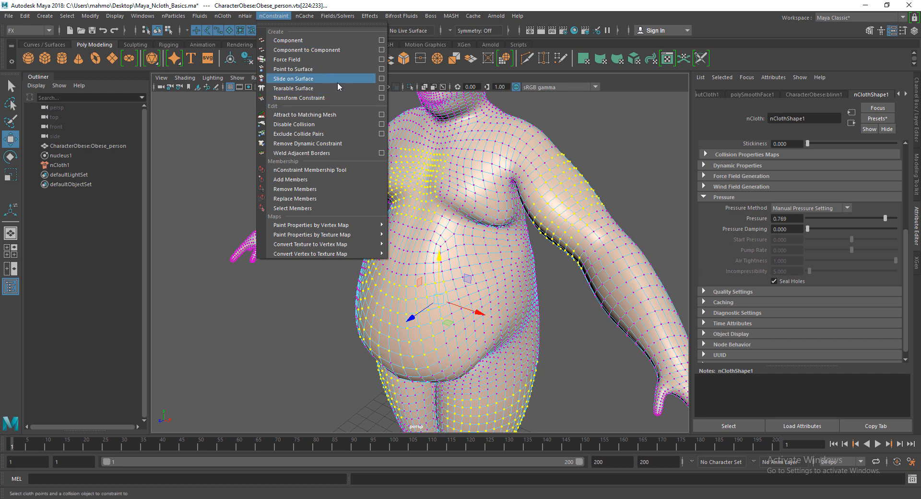
left_click(308, 90)
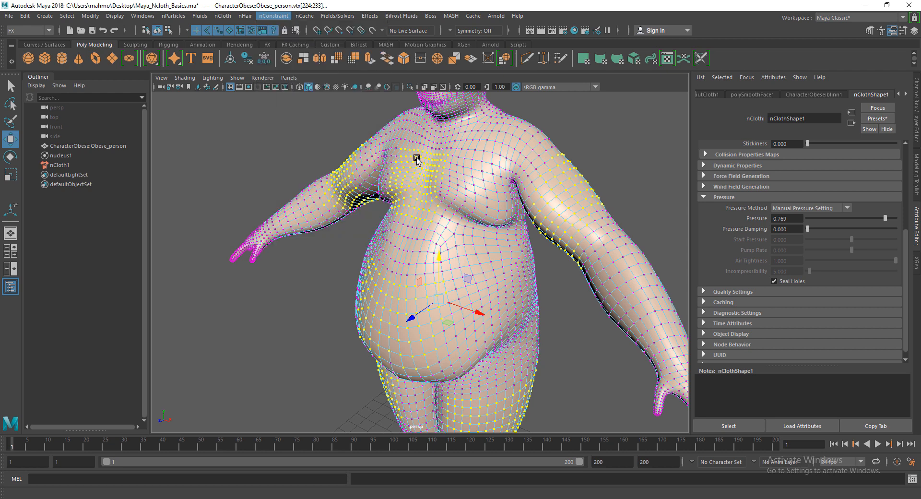
Clear the vertex selection, frame the whole character and play the simulation with the Tearable Surface constraint
left_click(594, 166)
scroll(447, 281, "down", 5)
middle_click_drag(447, 281, 445, 214, "alt")
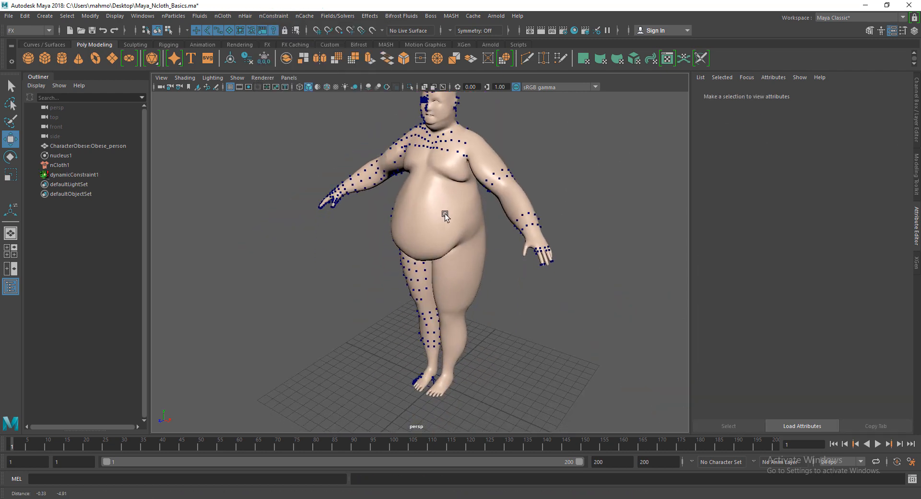
scroll(445, 214, "down", 3)
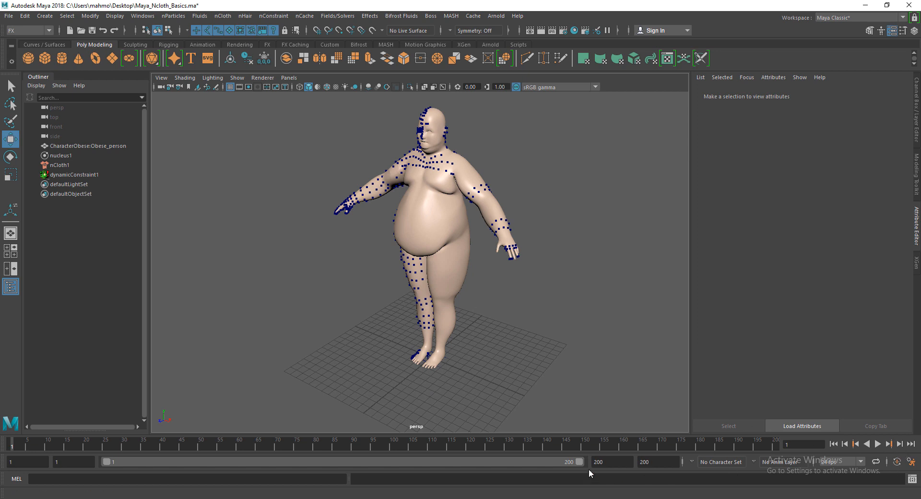
left_click(878, 444)
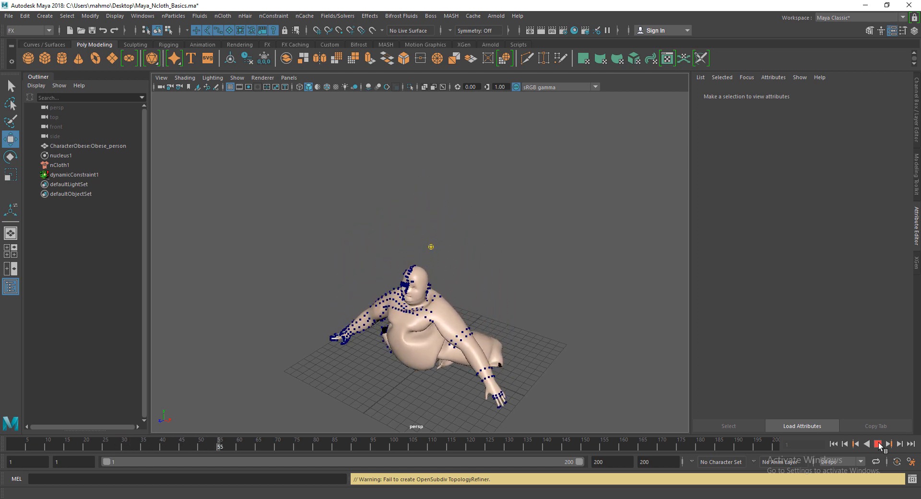
Examine the tearing at the character's legs, arms and head from several angles during playback, stopping at frame 190
left_click_drag(403, 383, 376, 377, "alt")
scroll(376, 376, "up", 2)
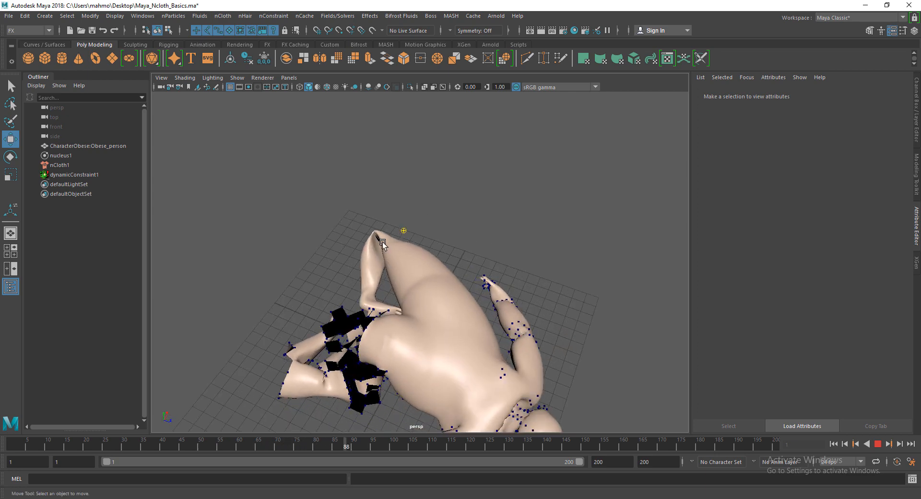
middle_click_drag(383, 324, 377, 217, "alt")
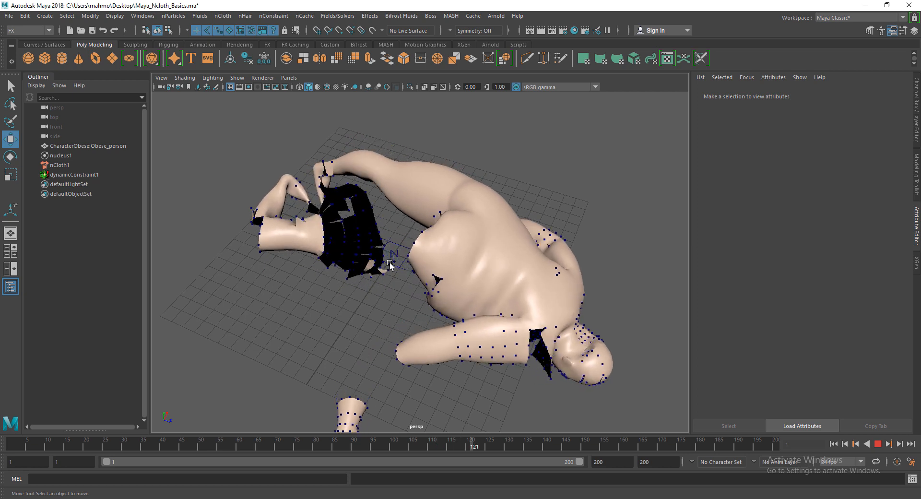
scroll(457, 260, "down", 1)
scroll(456, 260, "down", 2)
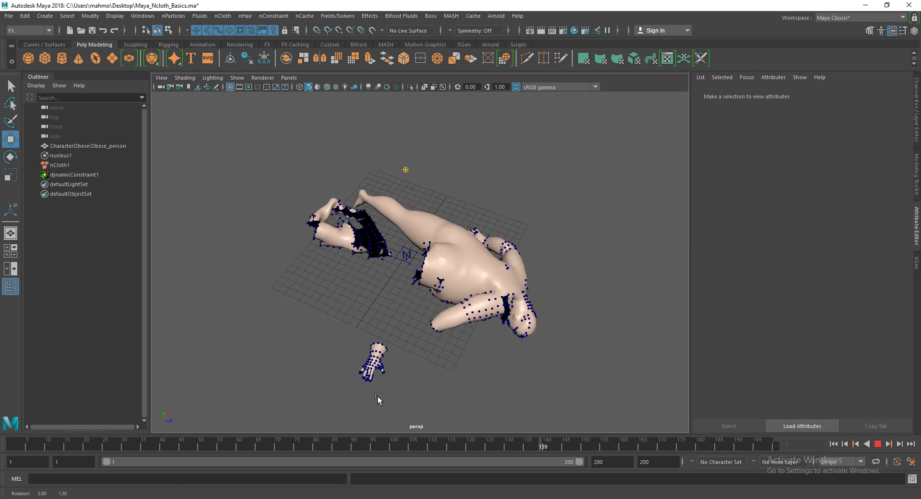
scroll(359, 340, "up", 3)
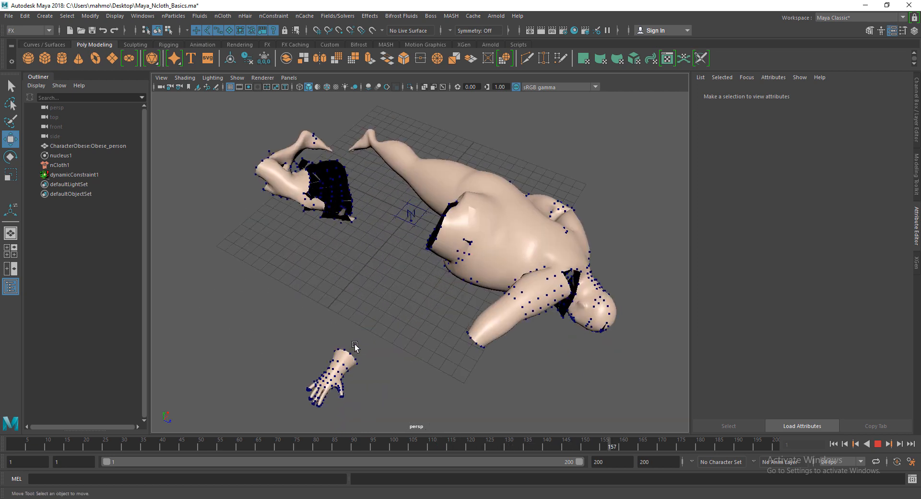
left_click_drag(309, 369, 287, 375, "alt")
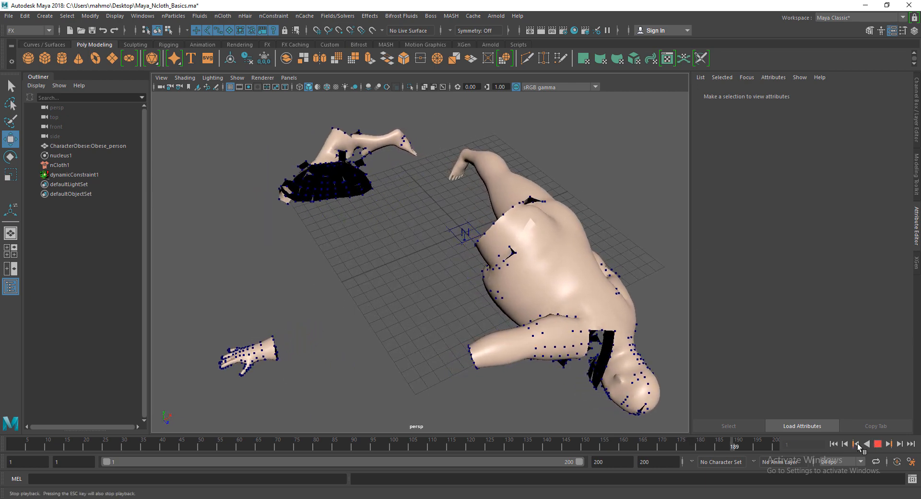
left_click(878, 444)
left_click_drag(377, 297, 270, 241, "alt")
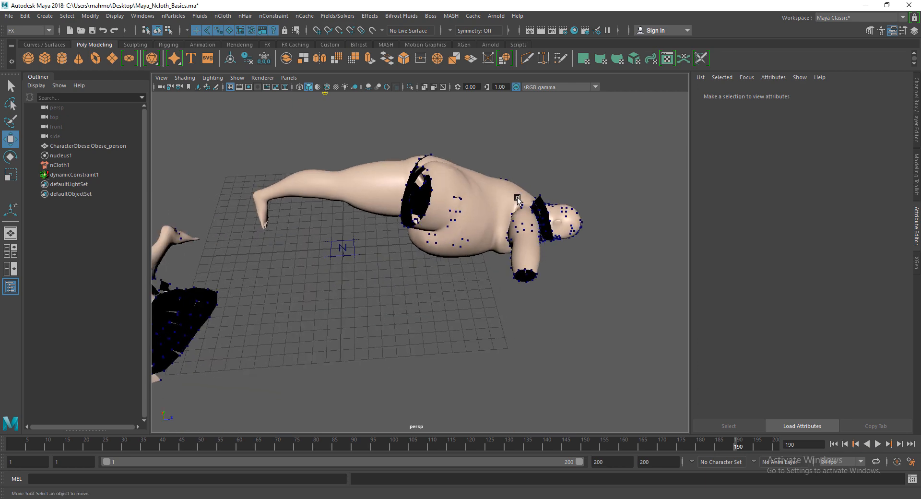
middle_click_drag(381, 249, 415, 235, "alt")
Hide the dynamicConstraint1 node and select the character mesh
left_click(63, 175)
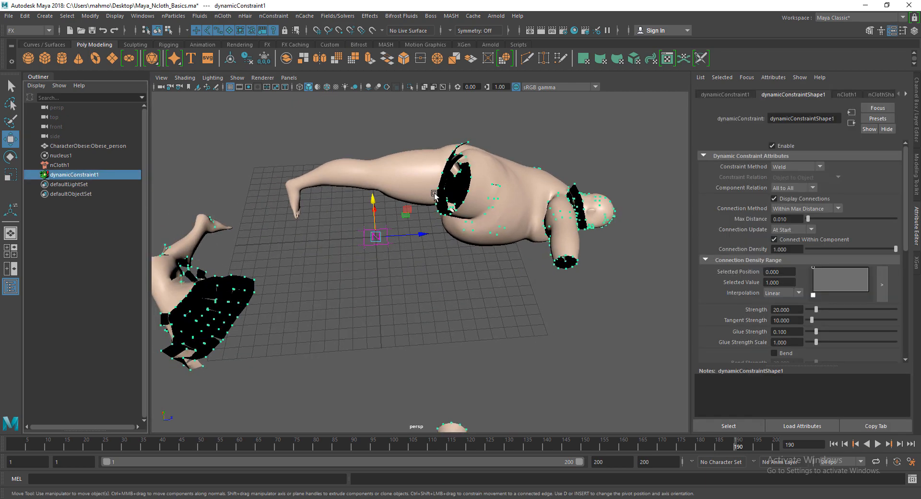
left_click(480, 319)
left_click_drag(480, 319, 448, 371, "alt")
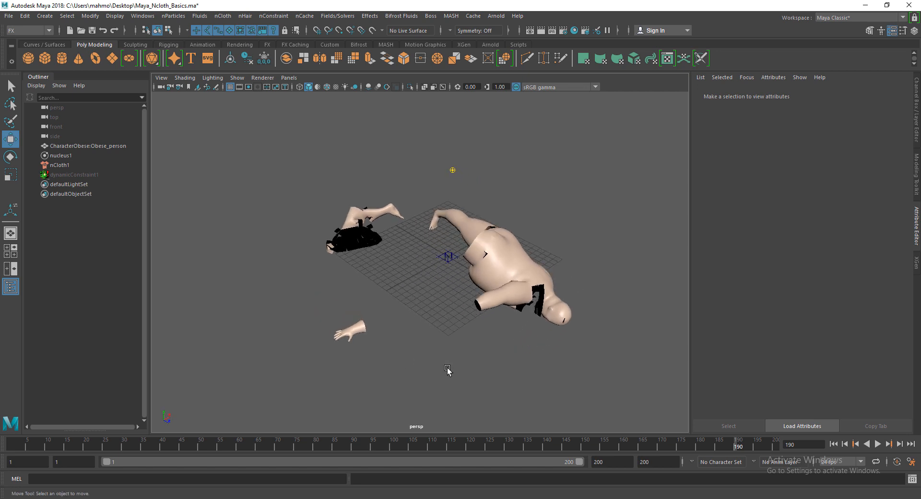
right_click_drag(448, 371, 503, 278, "alt")
left_click(502, 277)
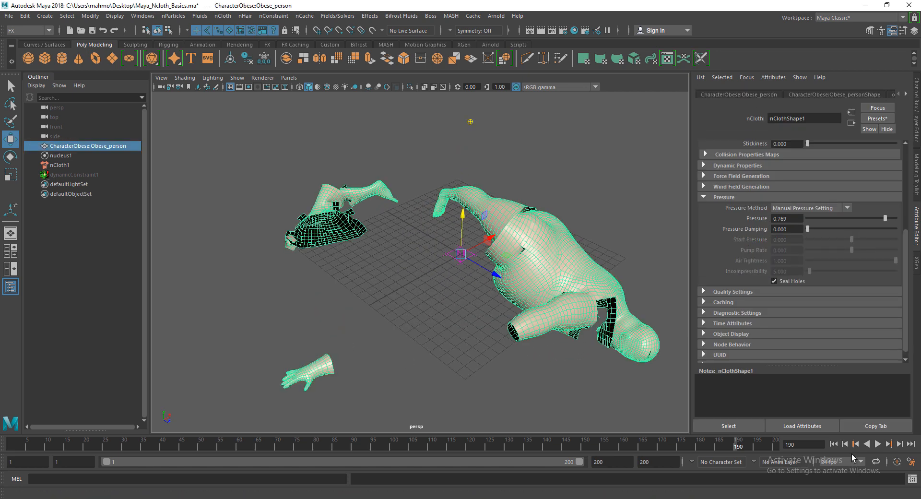
Return the timeline to frame 1 and clear the mesh selection
left_click(834, 444)
left_click(500, 233)
right_click_drag(500, 232, 445, 249, "alt")
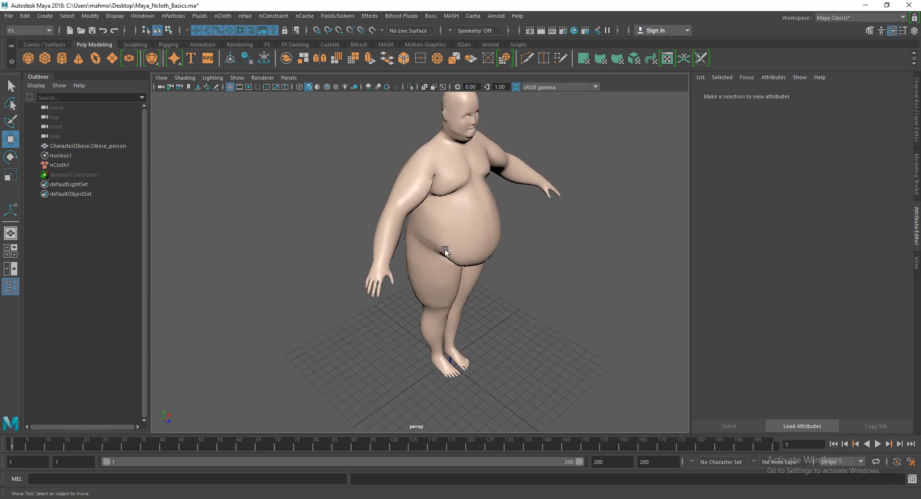
left_click_drag(444, 249, 372, 289, "alt")
right_click_drag(372, 290, 456, 271, "alt")
middle_click_drag(456, 272, 446, 286, "alt")
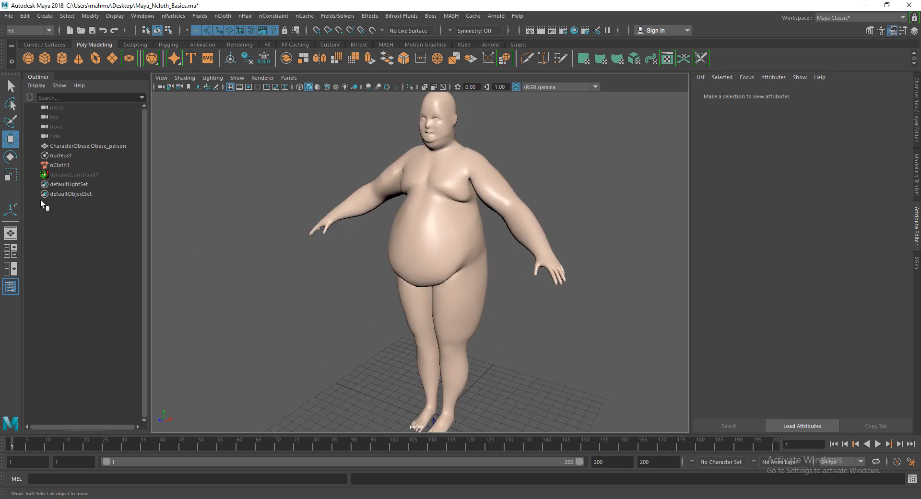
Create a Vortex field named "I dont know" on nCloth1 with magnitude 100, attenuation 1 and Y axis 1
left_click(60, 166)
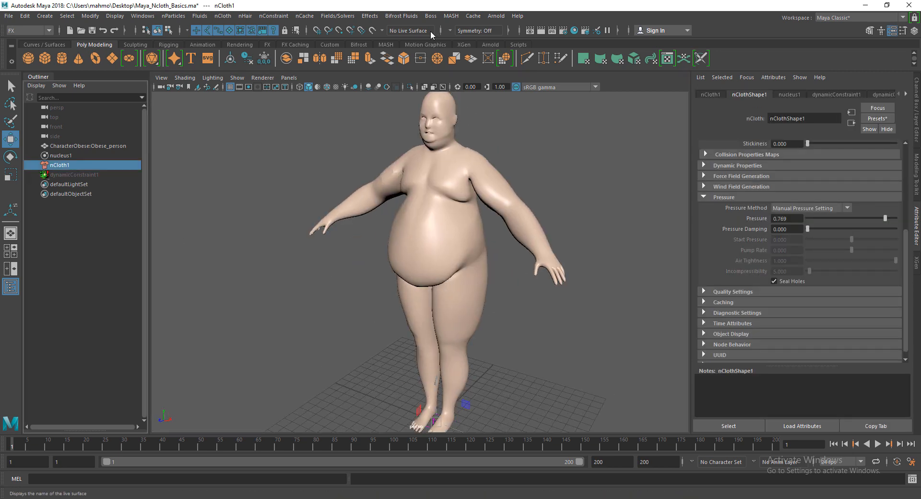
left_click(328, 14)
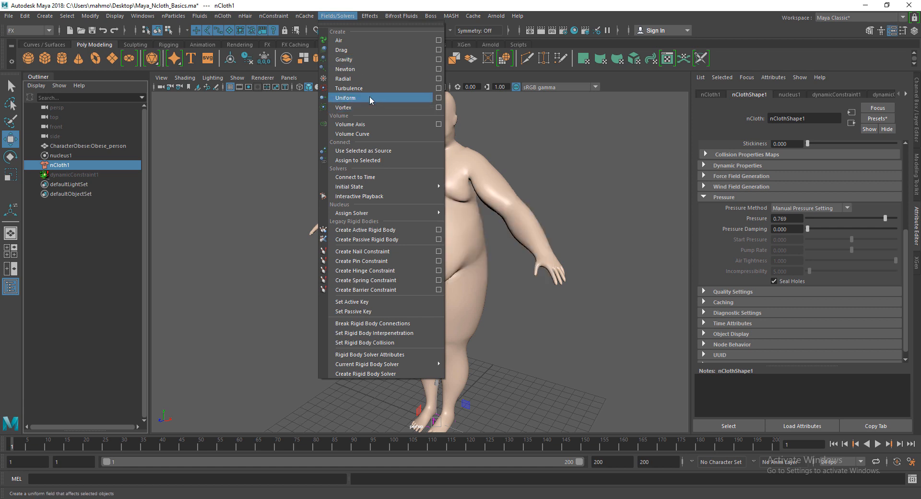
left_click(438, 108)
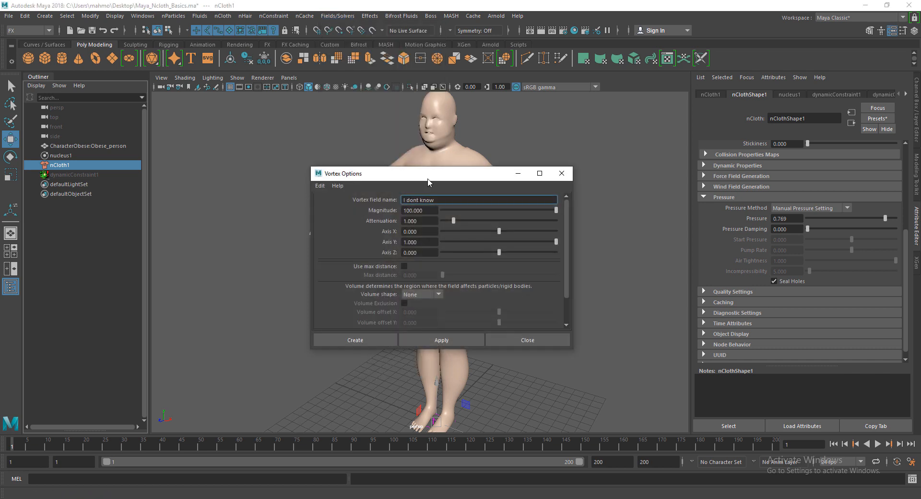
left_click_drag(372, 176, 492, 158)
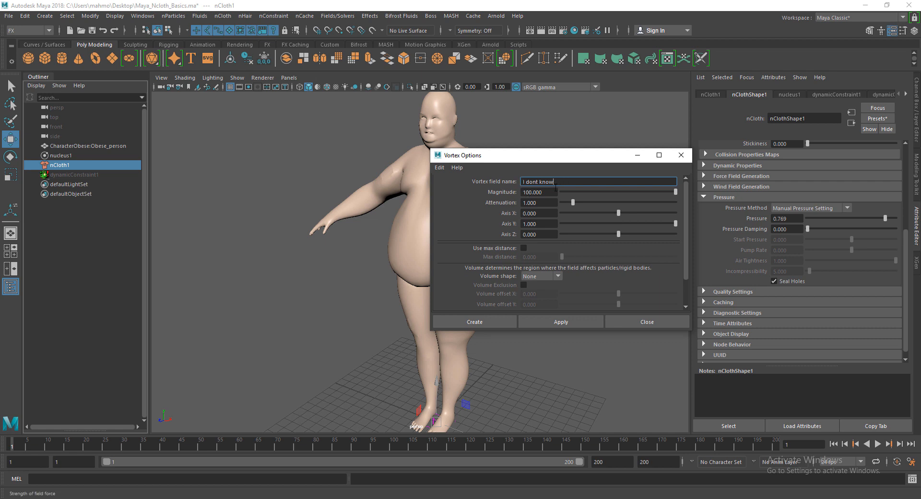
key("Tab")
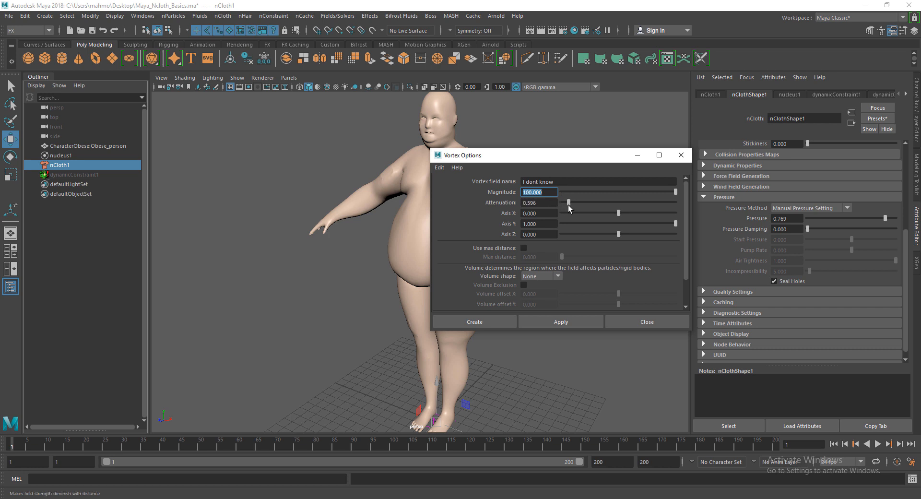
left_click_drag(569, 205, 571, 208)
key("Tab")
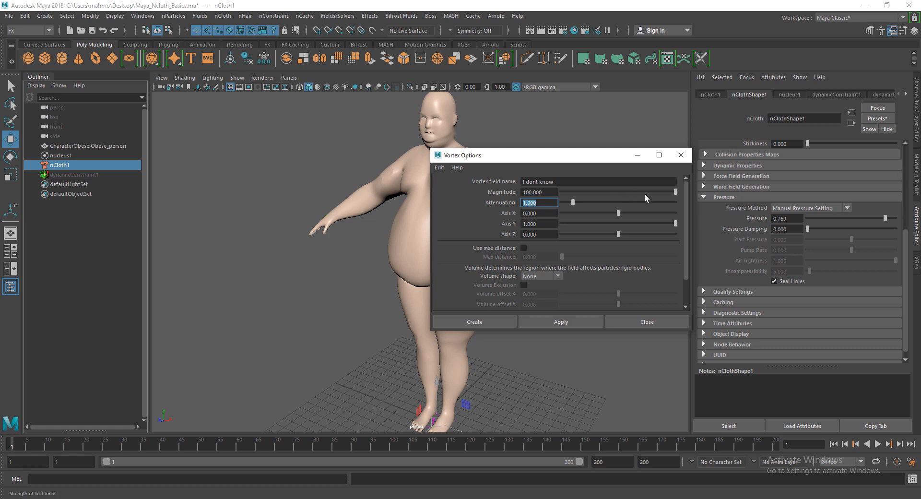
left_click(473, 321)
Play the simulation to check the vortex field's effect on the character, then stop and rewind to frame 1
left_click(878, 443)
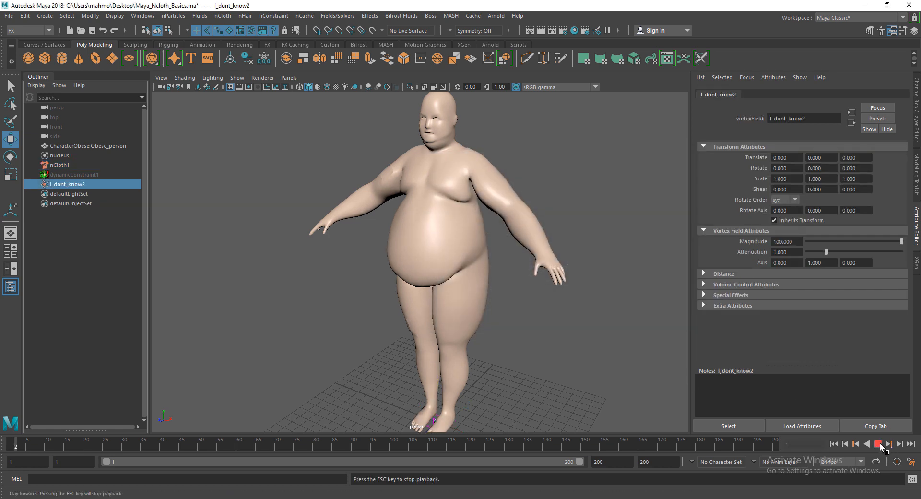
scroll(439, 318, "down", 3)
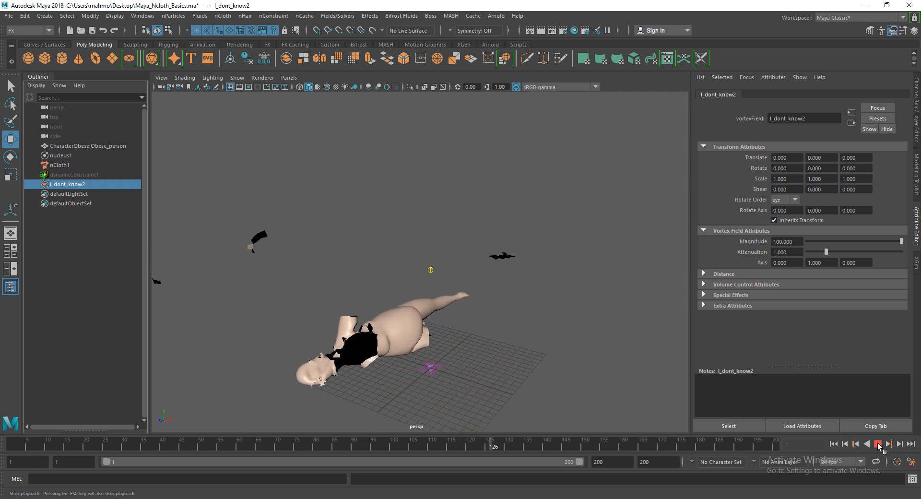
left_click(877, 442)
left_click(833, 446)
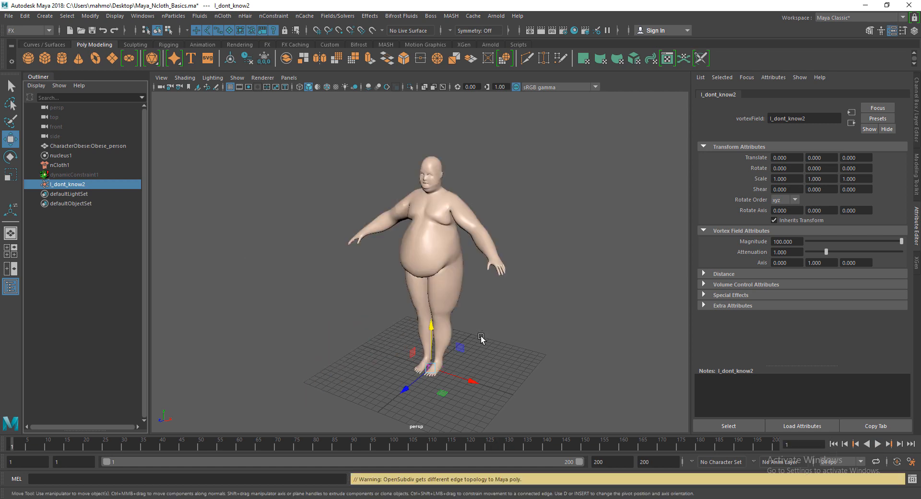
left_click_drag(497, 317, 448, 291, "alt")
scroll(447, 291, "up", 3)
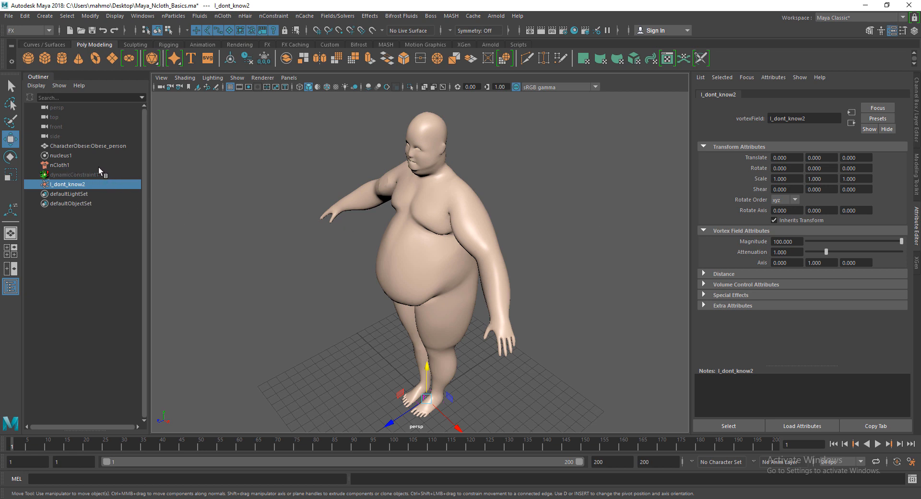
left_click(68, 166)
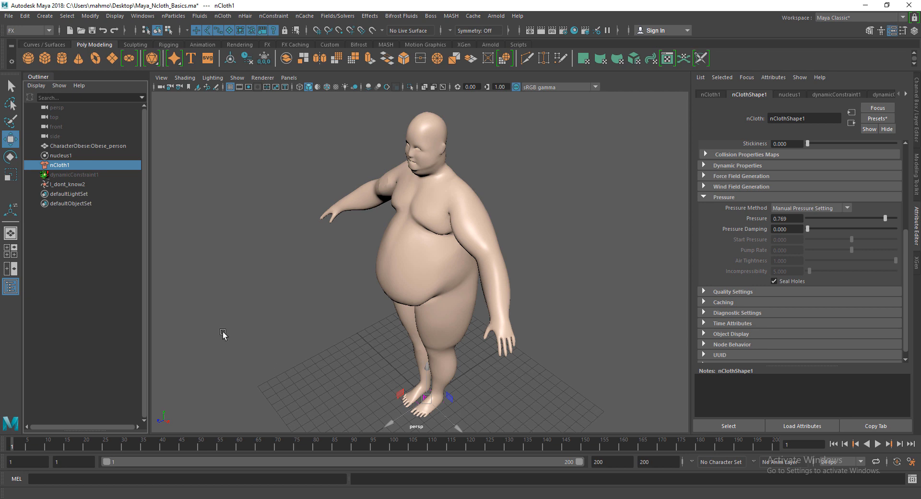
scroll(507, 302, "down", 5)
left_click_drag(364, 280, 434, 221, "alt")
left_click(219, 255)
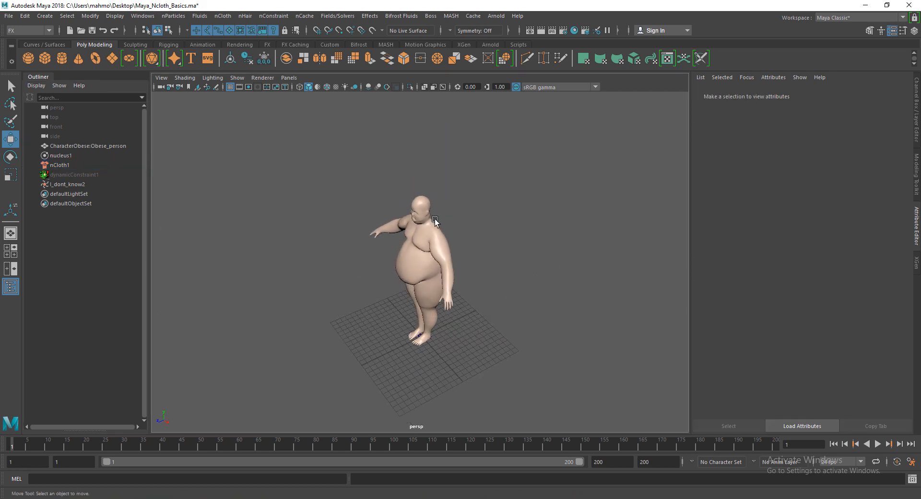
left_click(77, 164)
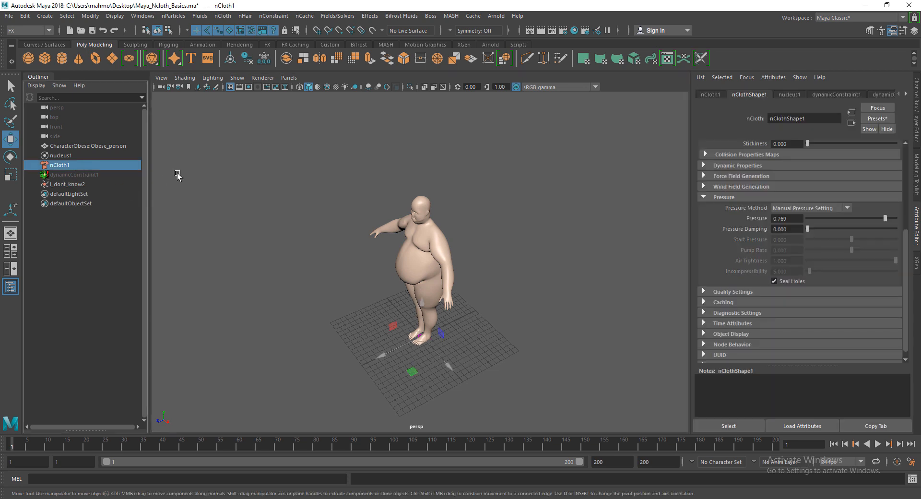
left_click(338, 16)
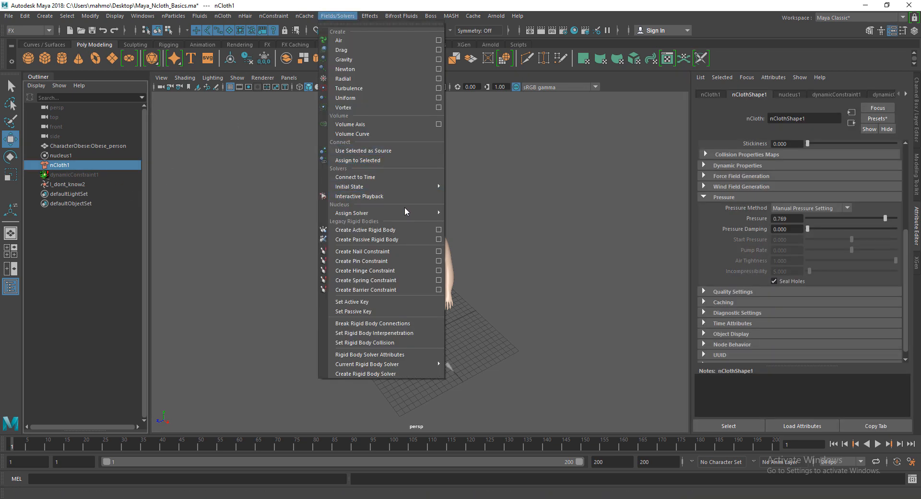
left_click(488, 183)
left_click_drag(458, 366, 417, 326, "alt")
scroll(454, 313, "up", 4)
Rename the vortex field node as Vortex
left_click(71, 185)
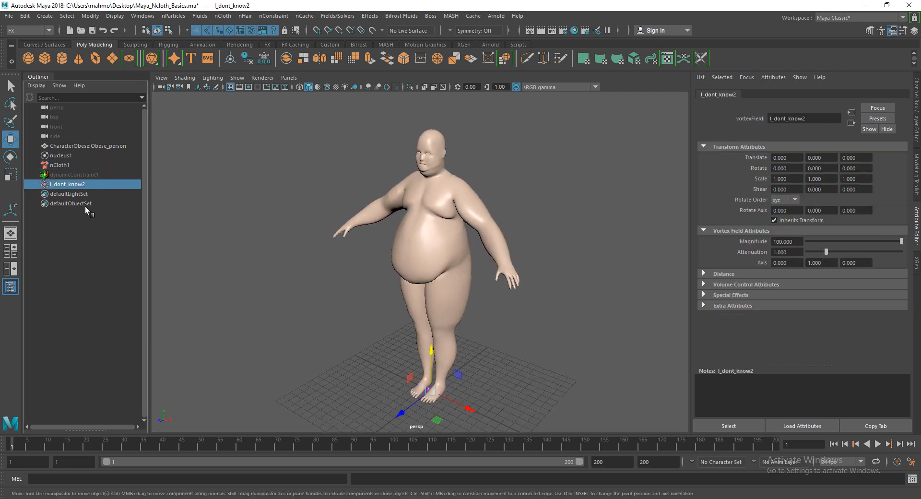
double_click(90, 186)
type("Vortex")
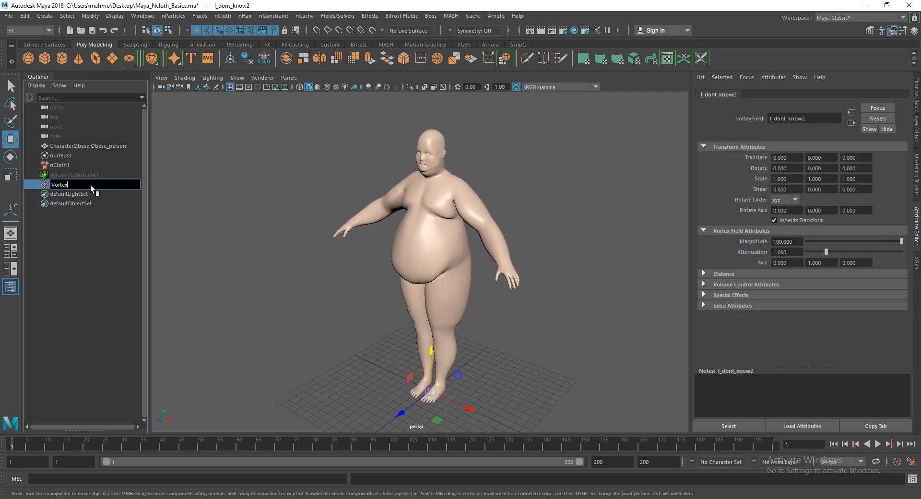
key("Return")
Play the simulation briefly, stop at frame 13 and set the Vortex field's magnitude to 250
left_click_drag(370, 269, 743, 343, "alt")
left_click(878, 444)
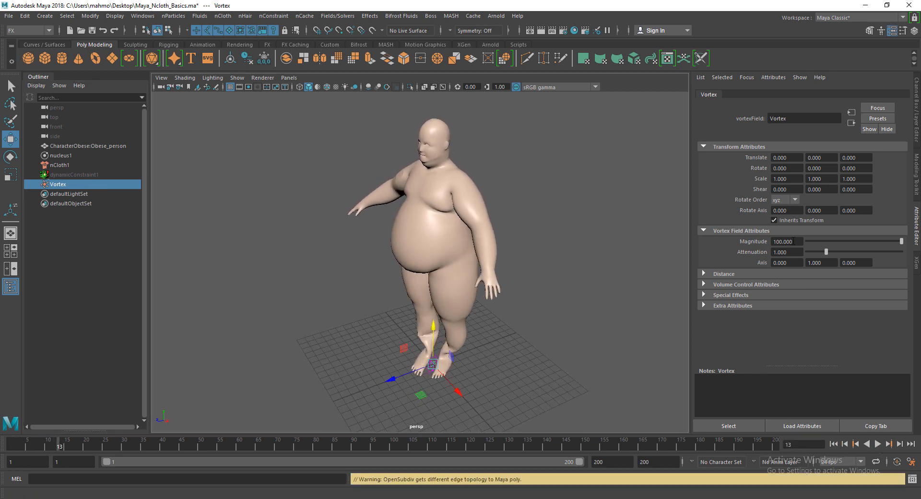
key("BackSpace")
key("BackSpace")
key("BackSpace")
key("BackSpace")
key("BackSpace")
key("BackSpace")
key("BackSpace")
type("250")
key("Return")
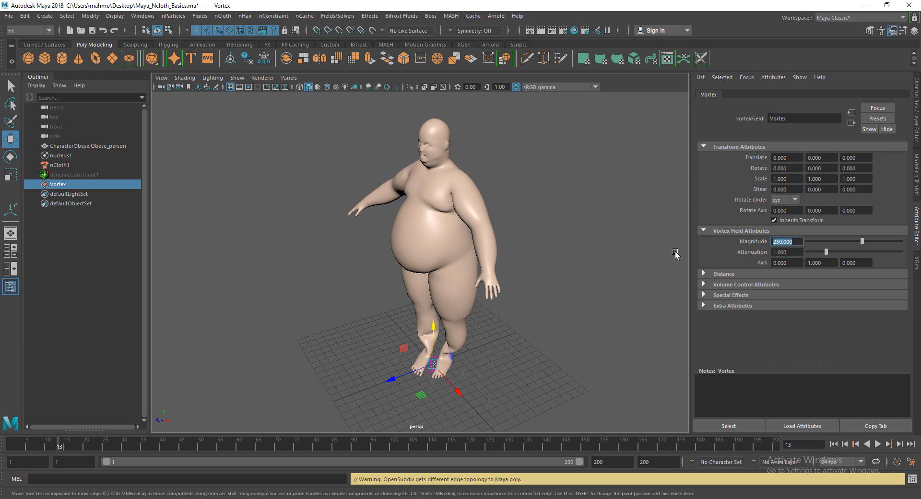
Replay the simulation from frame 1 with the stronger vortex and stop it at about frame 67
left_click(834, 444)
left_click(877, 445)
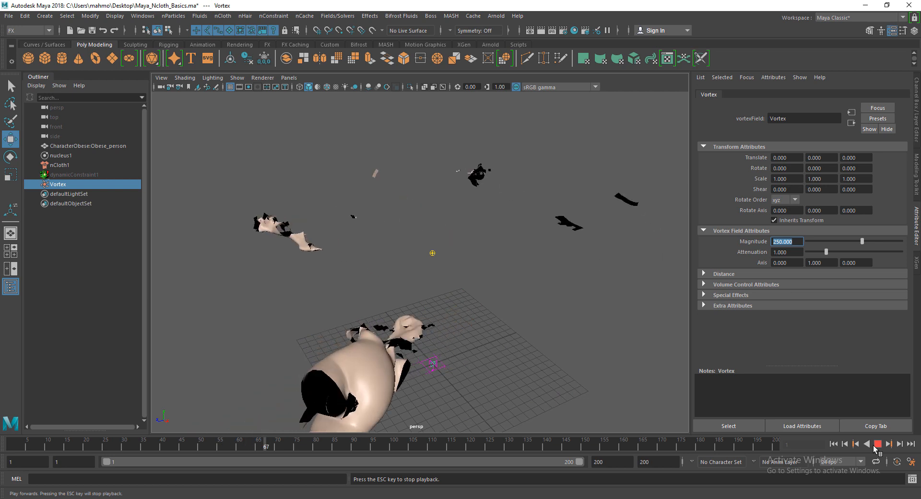
left_click(877, 444)
Rewind to frame 1, reduce the Vortex field's attenuation to 0.284 and play the simulation
left_click(833, 444)
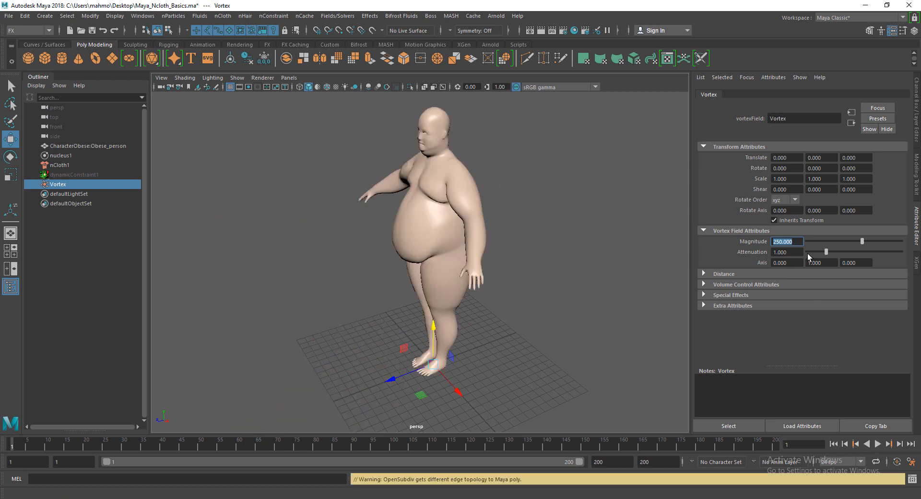
left_click(878, 444)
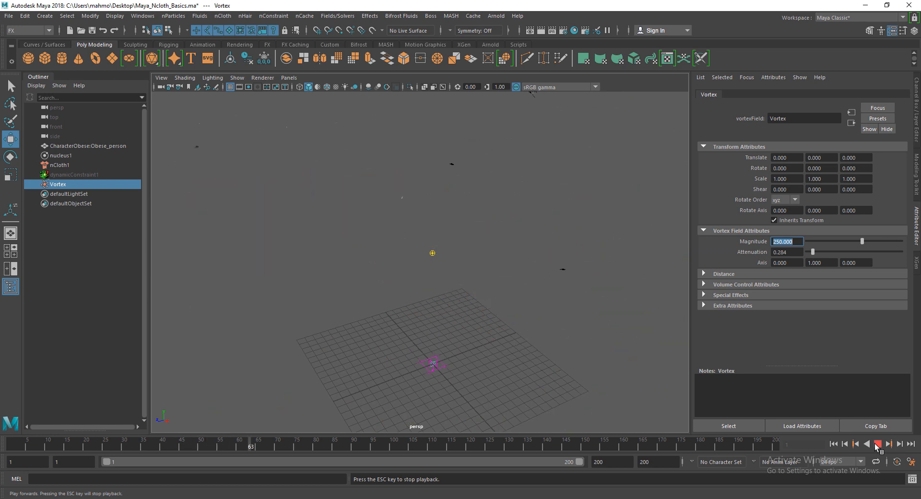
Stop the playback at frame 72, rewind to frame 1 and set the Vortex field's attenuation to 0.75
left_click(876, 444)
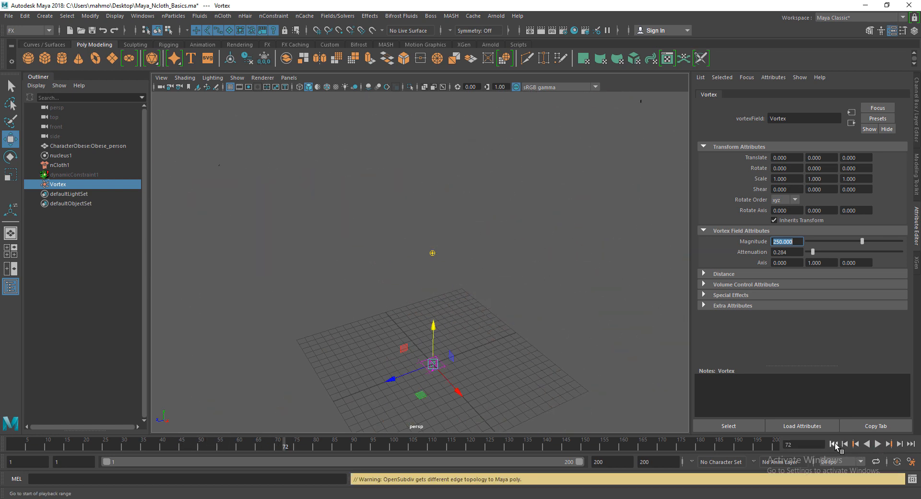
left_click(833, 444)
key("Tab")
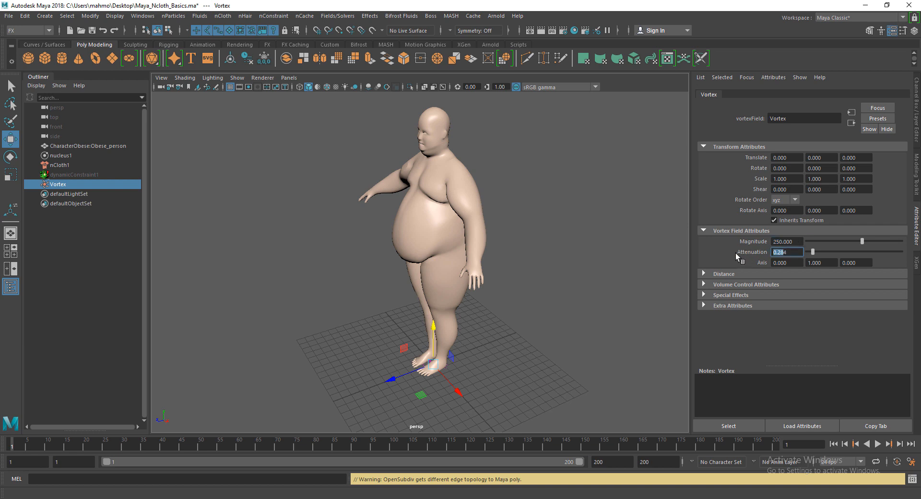
type(".75")
key("Return")
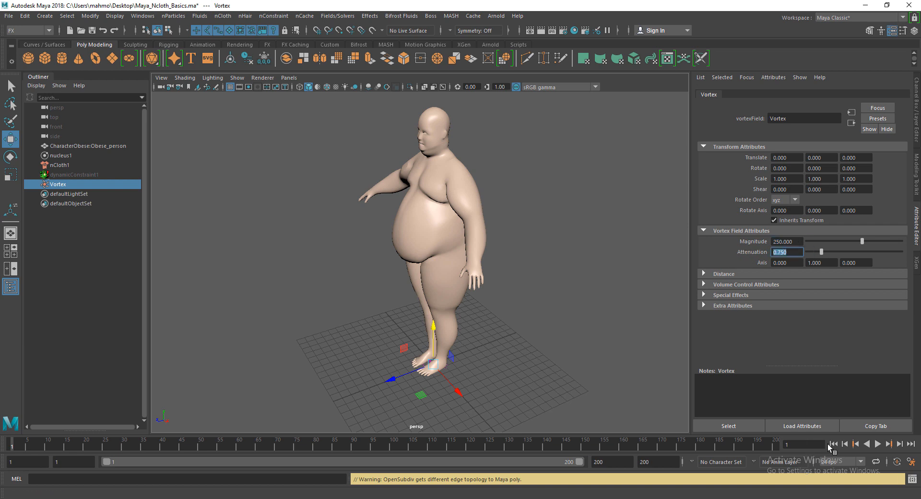
Play the simulation with the higher attenuation, stop it at frame 58 and rewind to frame 1
left_click(876, 444)
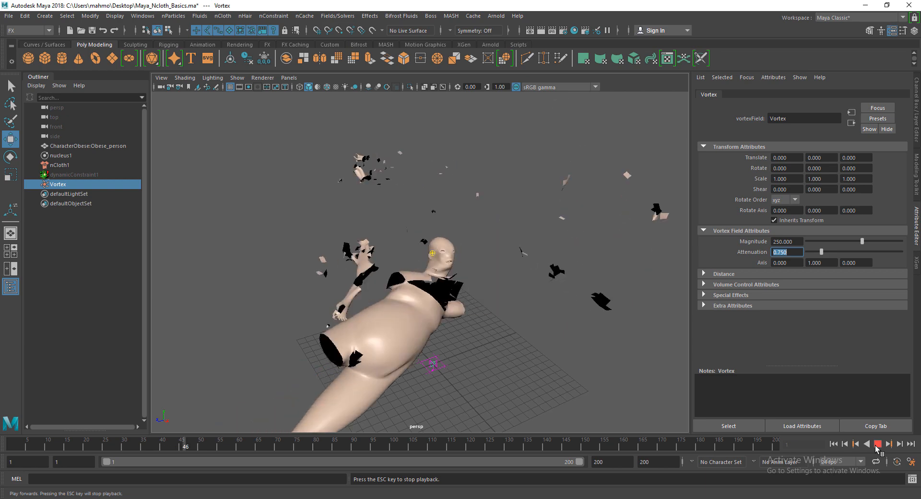
left_click(877, 444)
left_click(836, 443)
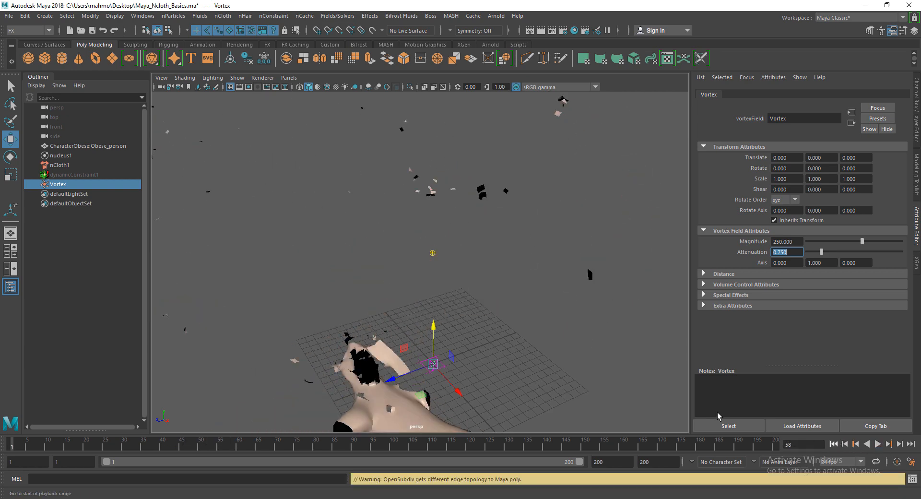
Examine the character mesh at frame 1 from several angles with nothing left selected
right_click_drag(335, 324, 333, 323, "alt")
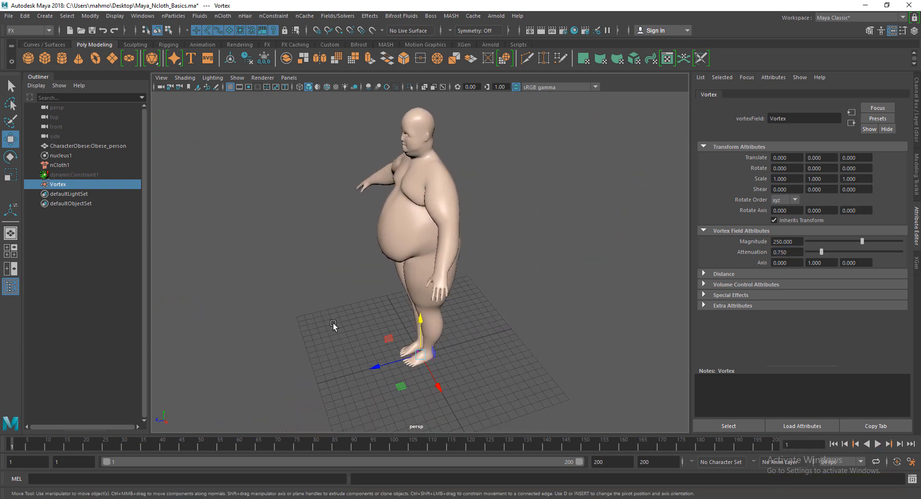
left_click_drag(275, 318, 352, 321, "alt")
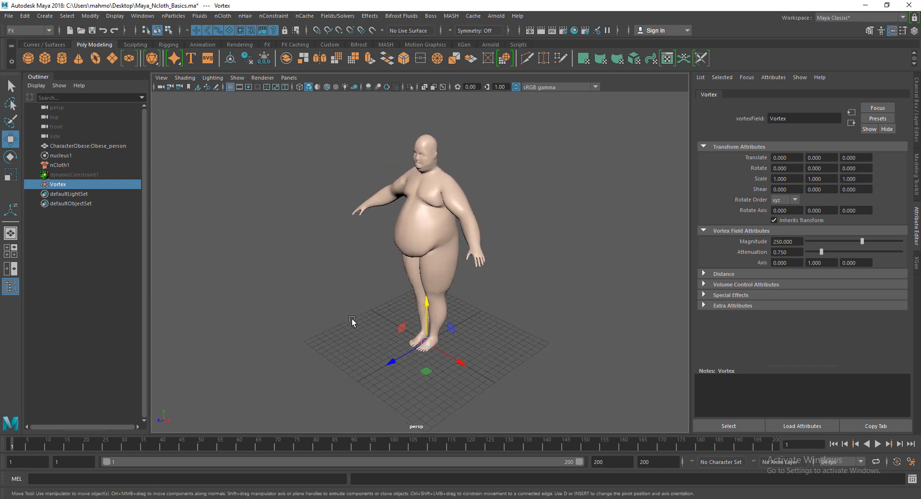
left_click_drag(541, 131, 293, 394)
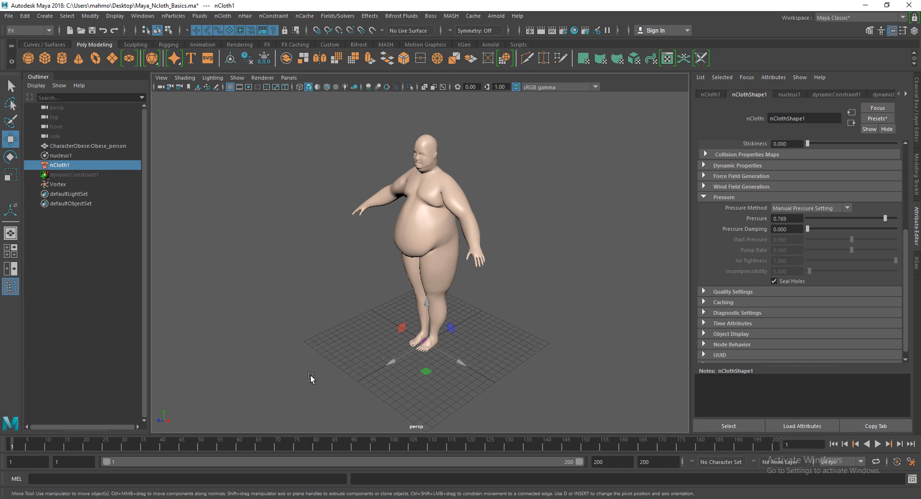
left_click(538, 319)
left_click_drag(538, 319, 424, 292, "alt")
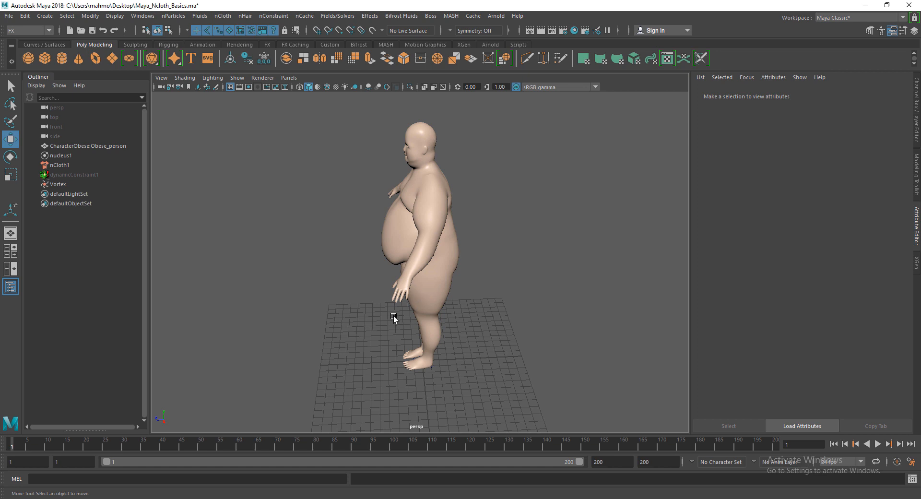
left_click_drag(393, 316, 367, 326, "alt")
scroll(390, 266, "up", 3)
scroll(391, 266, "down", 3)
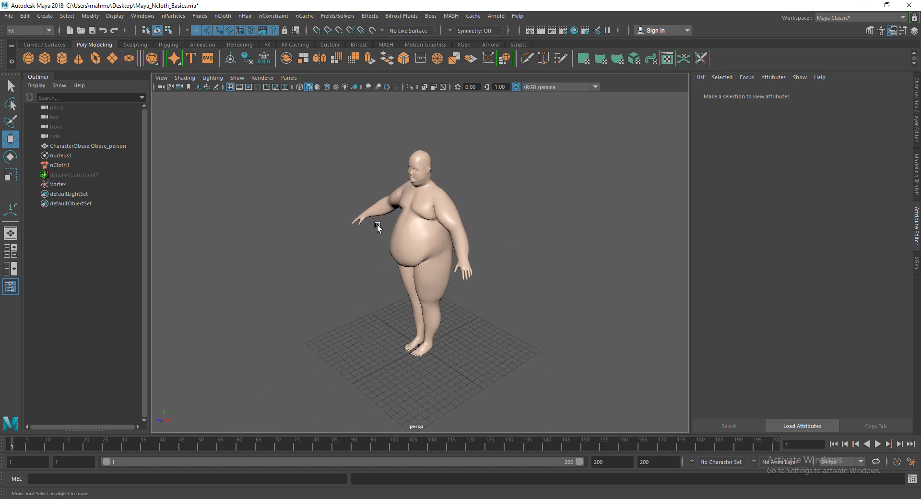
scroll(418, 286, "up", 3)
scroll(419, 286, "down", 3)
left_click_drag(419, 287, 376, 321, "alt")
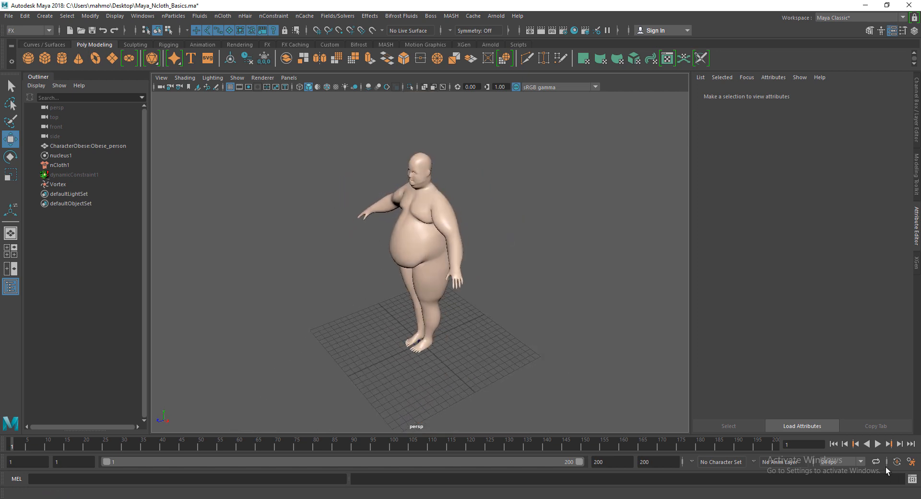
Replay the simulation from frame 1 with nothing selected, stop it at frame 59 and rewind to the start
left_click(876, 444)
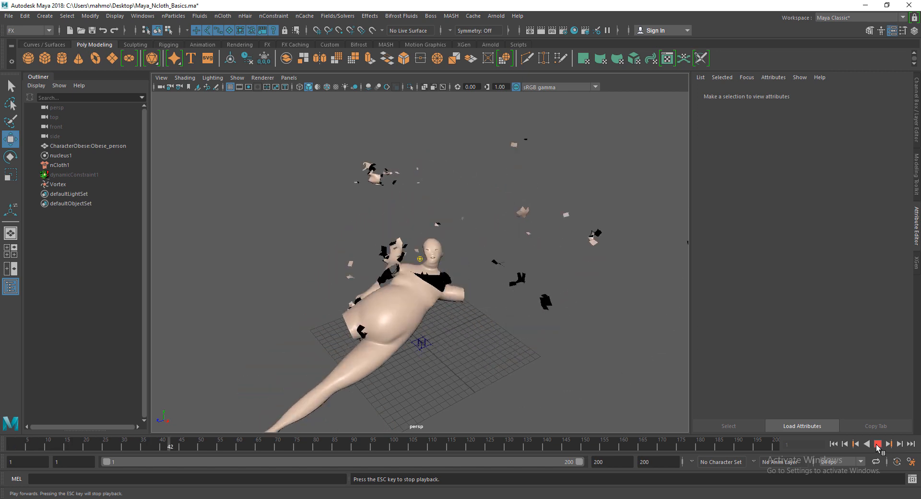
left_click(877, 445)
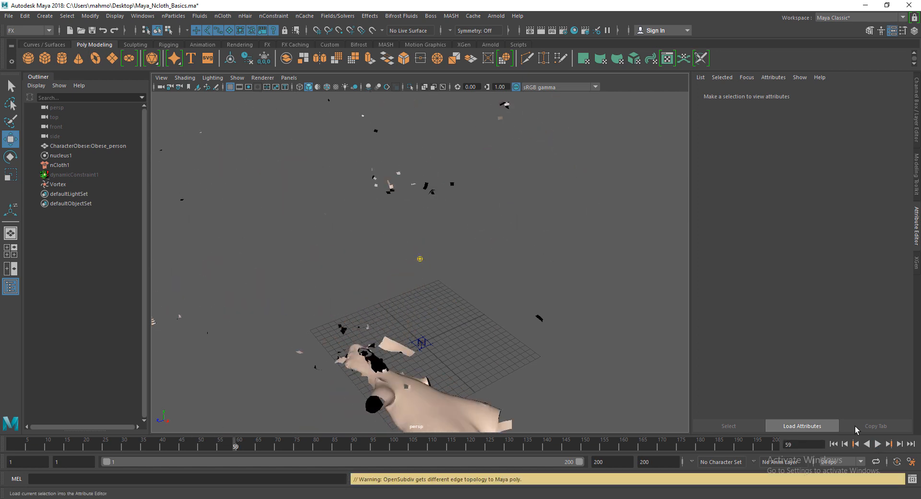
left_click(837, 445)
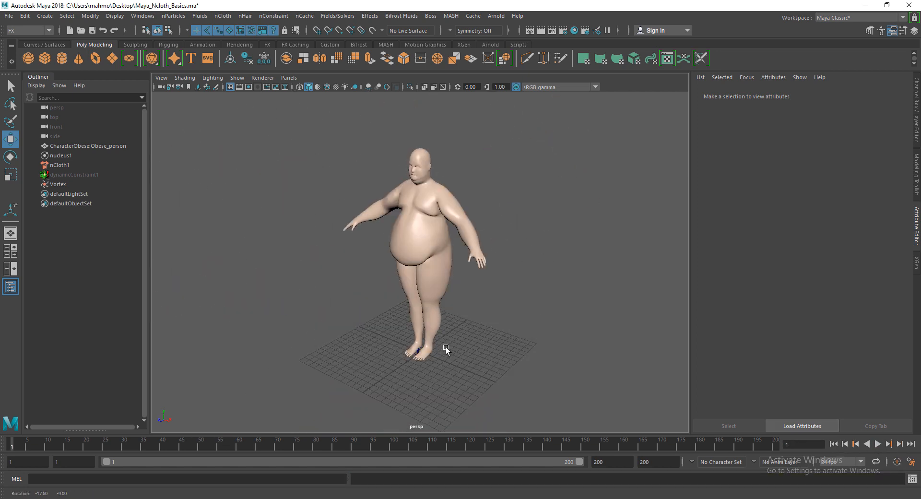
Start a new empty scene, hide the Outliner and show the Channel Box instead of the Attribute Editor
left_click(70, 30)
left_click(465, 258)
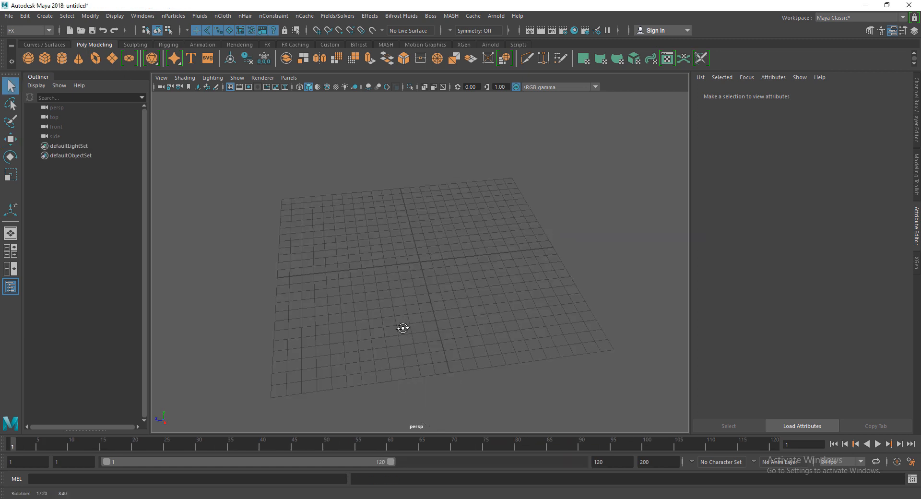
left_click(10, 286)
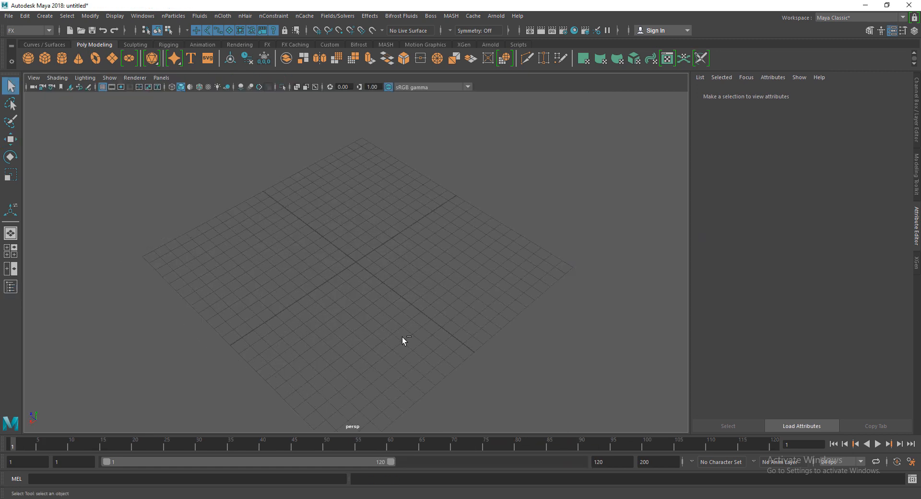
key("ctrl+a")
left_click_drag(531, 329, 418, 271, "alt")
Create a polygon cylinder at the grid's centre and reduce its radius to 0.26
right_click(435, 192, "shift")
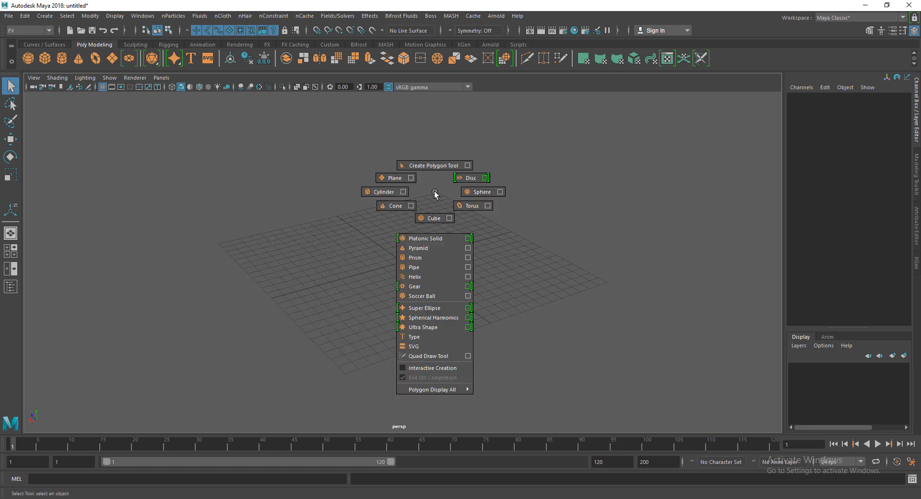
left_click(383, 192)
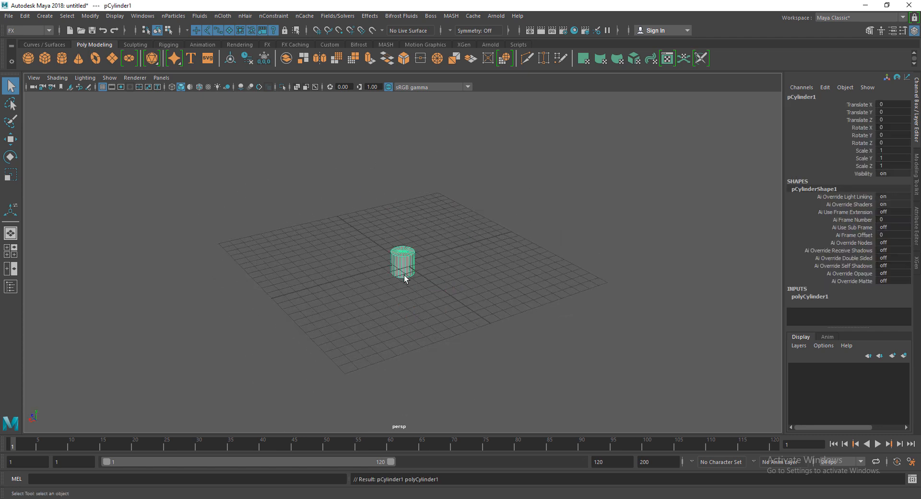
left_click(829, 297)
left_click(850, 305)
middle_click_drag(598, 317, 564, 318)
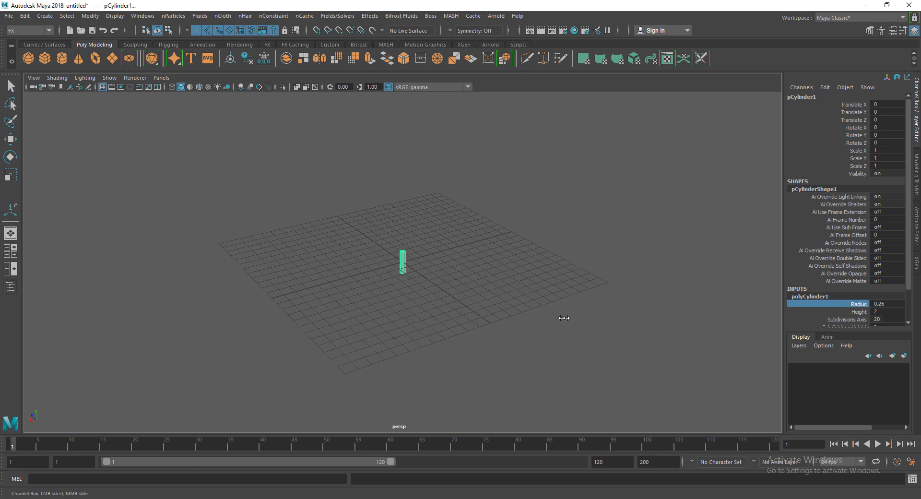
Raise the cylinder's top vertices in two moves to stretch it into a tall thin pole
right_click_drag(395, 248, 335, 203)
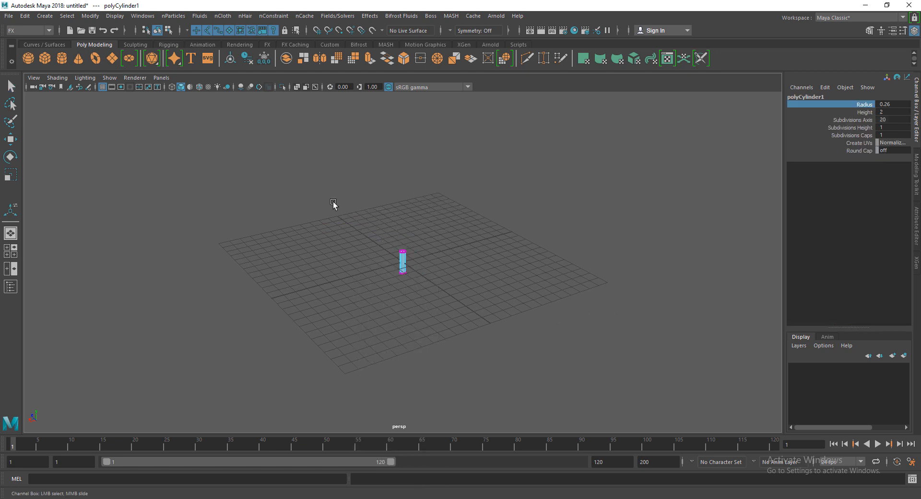
left_click_drag(335, 202, 409, 75)
key("w")
middle_click_drag(490, 207, 492, 324, "alt")
left_click(403, 183)
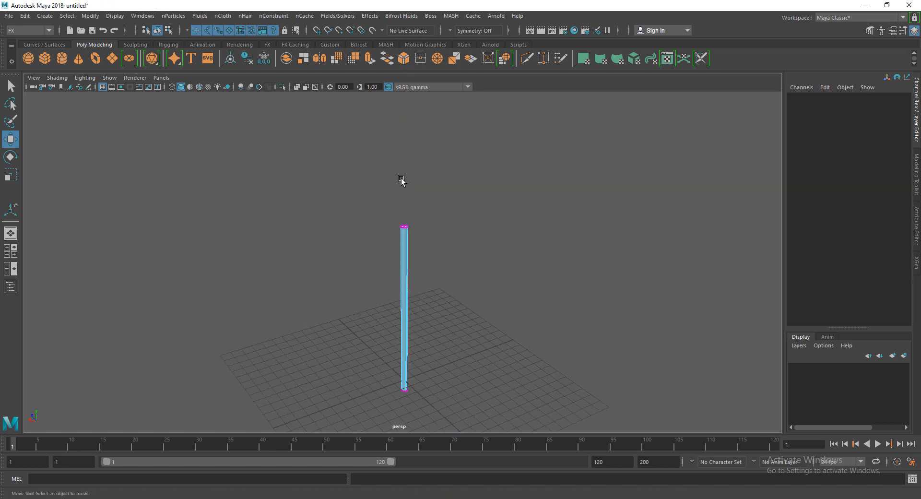
left_click_drag(379, 197, 461, 263)
left_click_drag(409, 165, 409, 116)
left_click(506, 294)
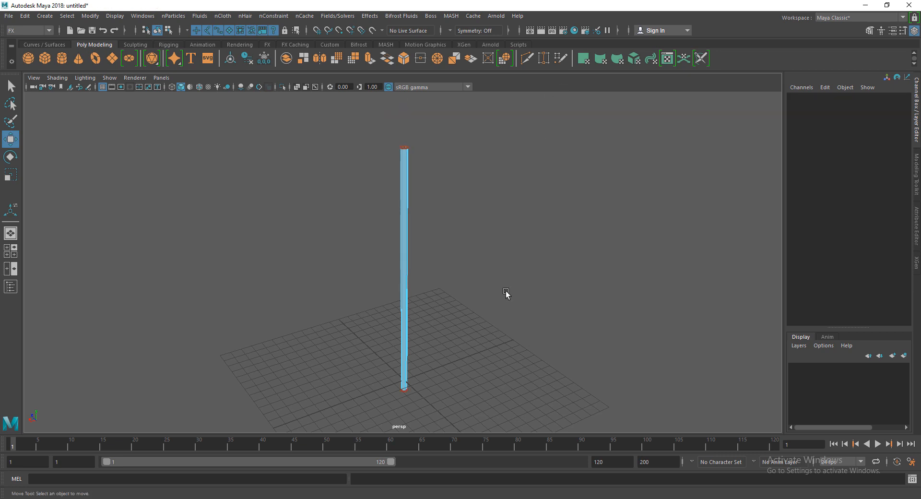
Return the pole to object mode, raise it so its base sits just above the grid and check it in the front view
right_click_drag(480, 100, 488, 96)
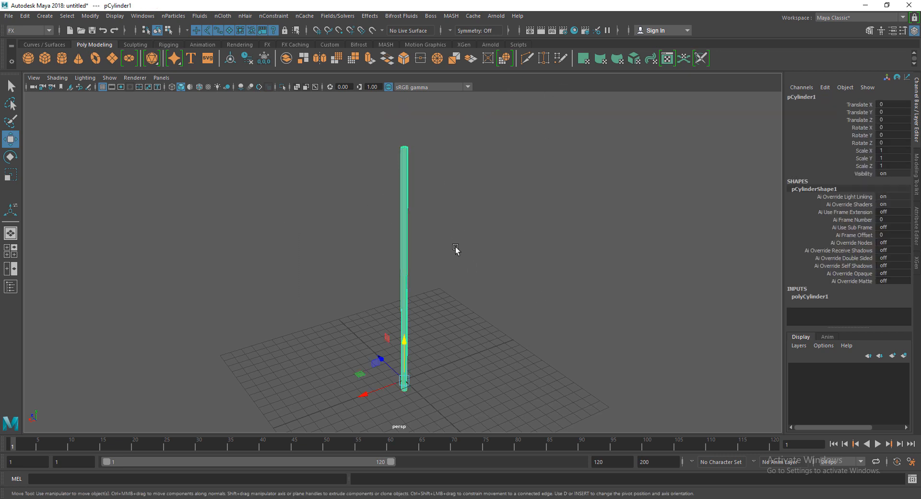
left_click(455, 247)
left_click_drag(368, 249, 441, 303)
left_click_drag(402, 339, 390, 324)
left_click(500, 350)
scroll(404, 382, "up", 1)
key("space")
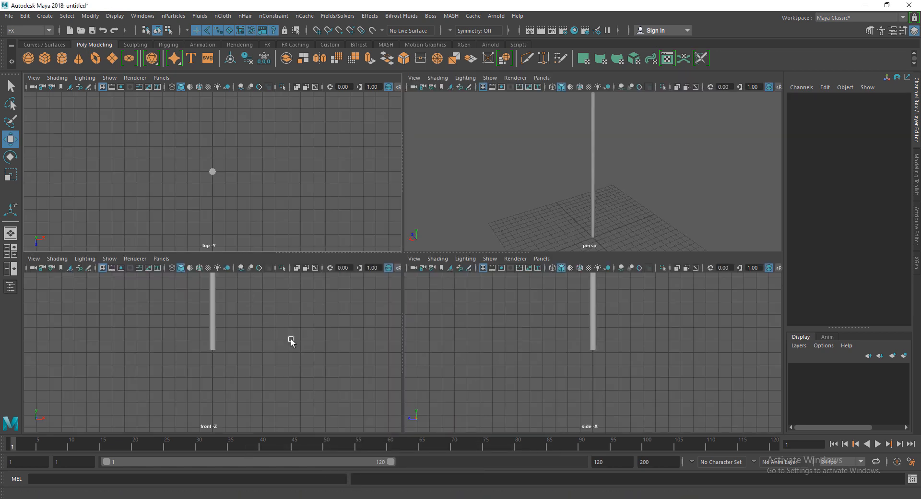
key("space")
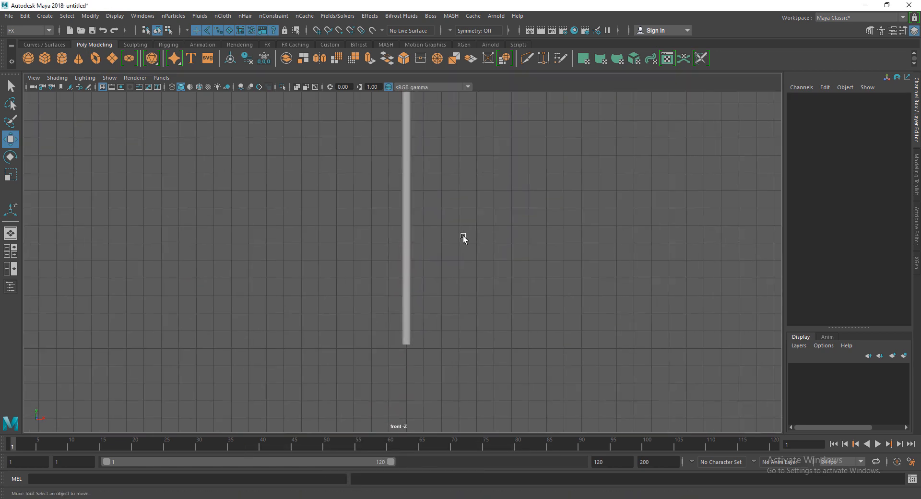
scroll(422, 219, "down", 3)
key("space")
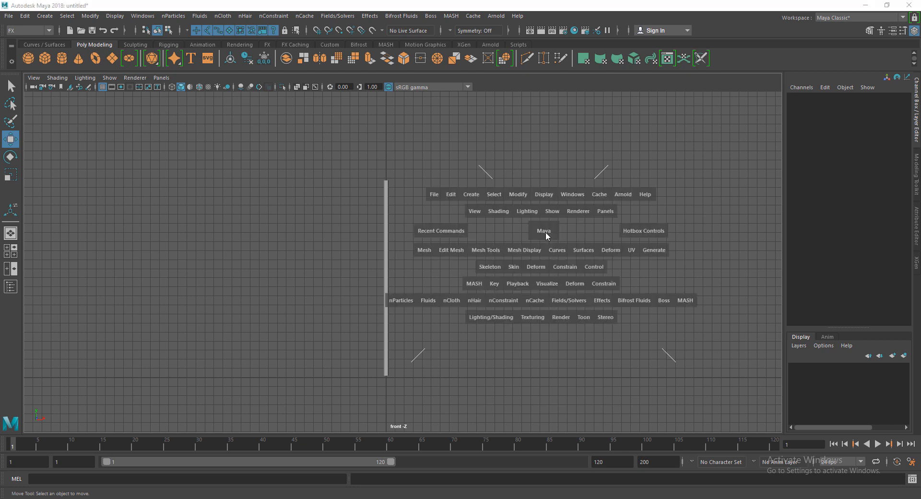
left_click_drag(515, 188, 585, 249, "alt")
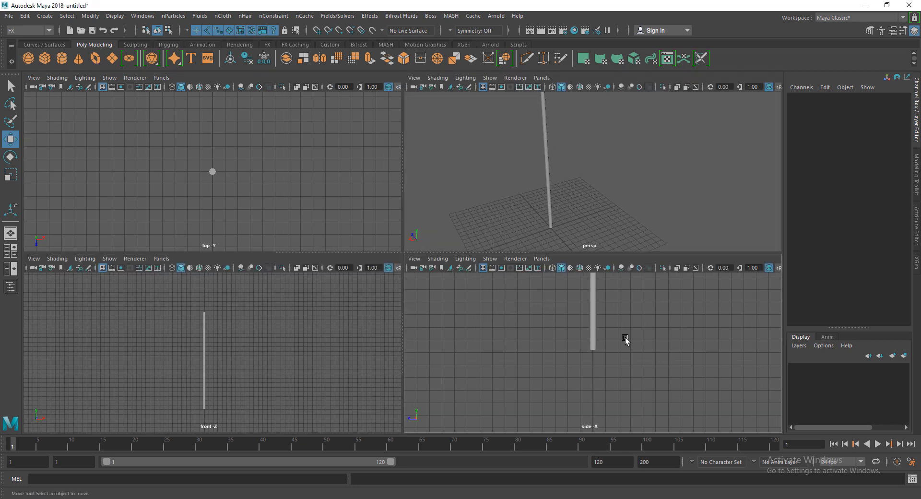
Create a polygon plane at the base of the pole and scale it uniformly to 7.174
left_click_drag(565, 148, 526, 157)
left_click(609, 166)
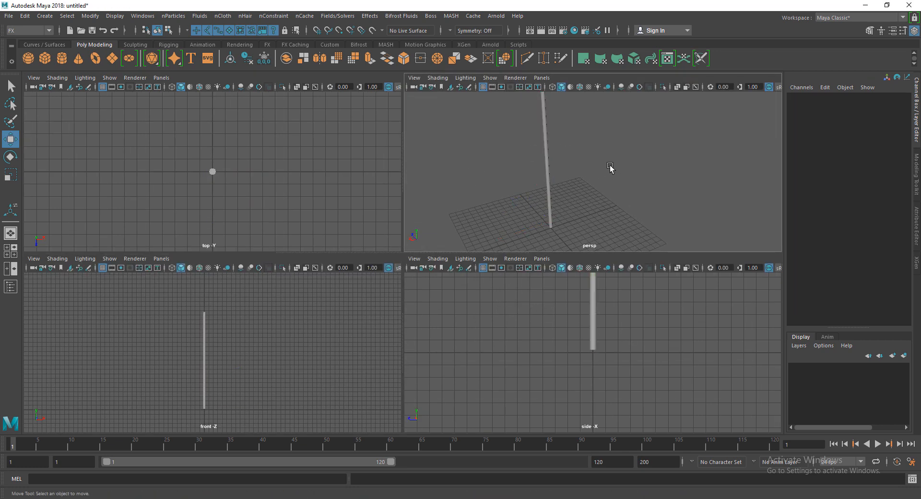
right_click(610, 163, "shift")
left_click(570, 150)
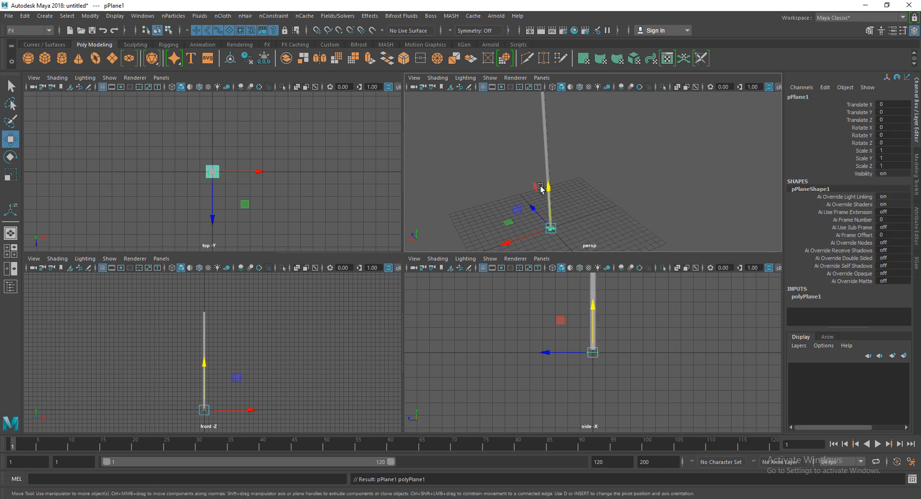
key("r")
mouse_move(551, 228)
left_mouse_down()
mouse_move(587, 218)
mouse_move(566, 216)
mouse_move(565, 226)
left_mouse_up()
Stand the plane upright with an X rotation of -90 and undo the extra freehand rotation
key("e")
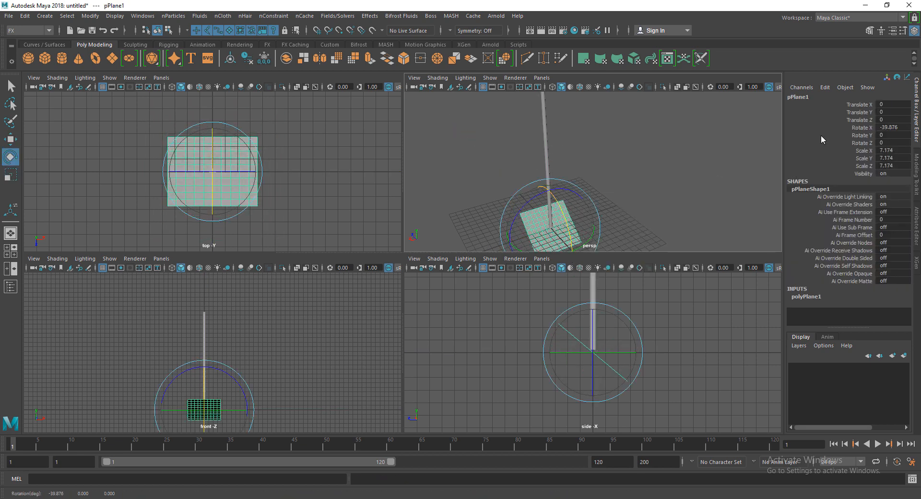
double_click(891, 128)
type("90")
key("Return")
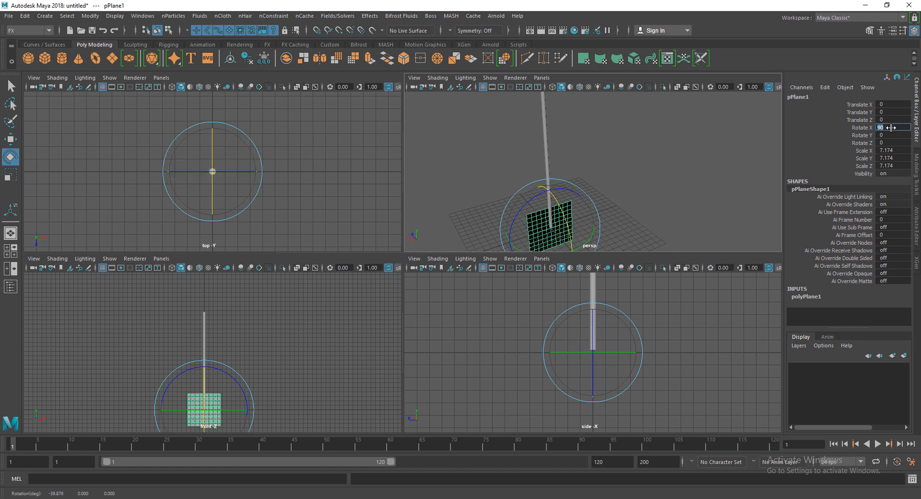
key("Return")
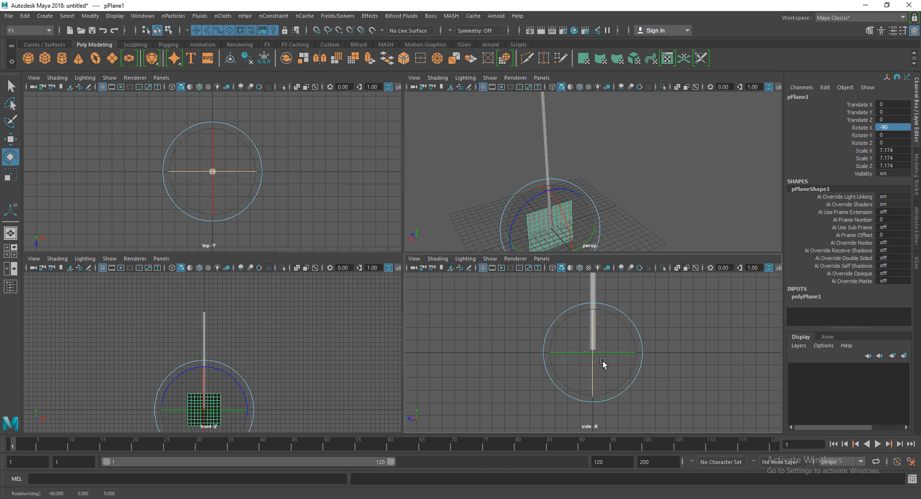
left_click_drag(590, 191, 625, 187)
key("ctrl+z")
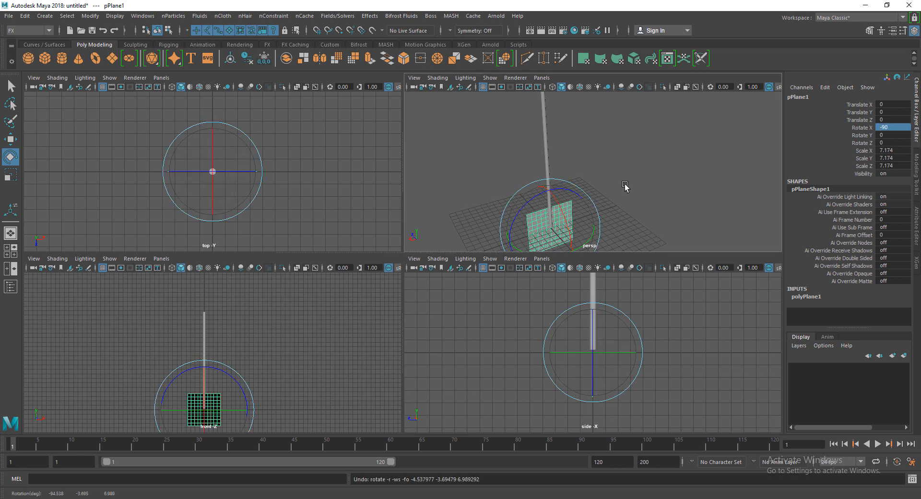
Move the plane up to the top of the pole and beside it, at Translate X -3.665 and Y 18.027
key("space")
scroll(362, 339, "down", 3)
key("w")
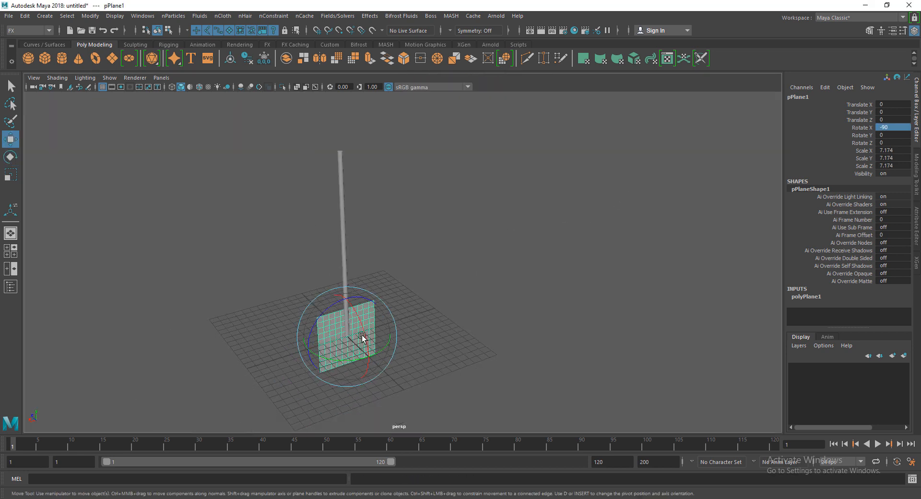
left_click_drag(348, 303, 362, 149)
left_click_drag(315, 194, 349, 198)
key("f")
left_click_drag(442, 286, 403, 300, "alt")
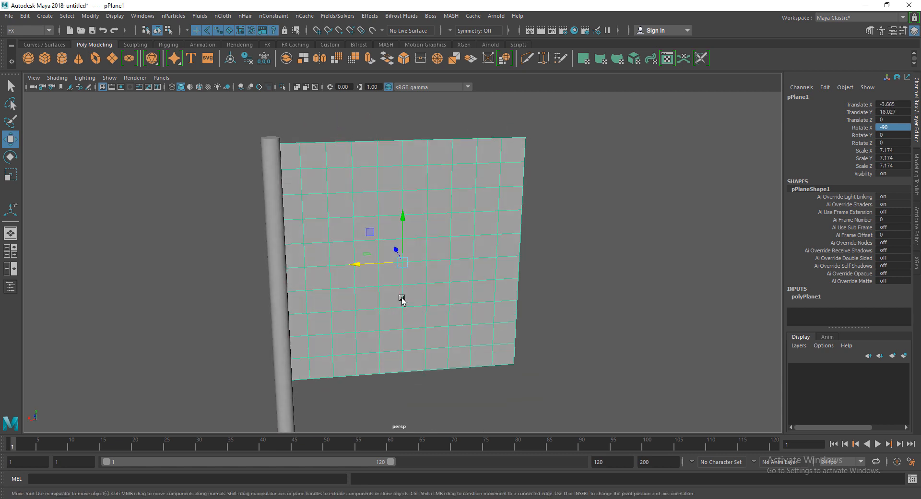
Stretch the flag plane horizontally to Scale X 11.39 and shift it back beside the pole, at Translate X -5.722
scroll(412, 287, "down", 3)
key("r")
left_click_drag(361, 265, 403, 386)
key("w")
scroll(403, 386, "down", 2)
left_click_drag(281, 338, 339, 343, "alt")
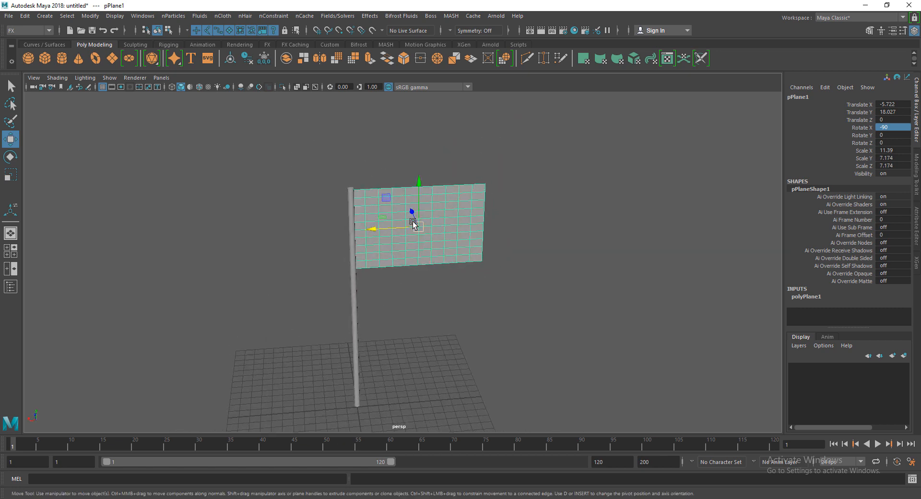
Shrink the flag plane uniformly to scale 9.721 by 6.123 by 6.123 and move it against the pole, at Translate X -5.025
key("r")
left_click_drag(417, 229, 399, 230)
key("w")
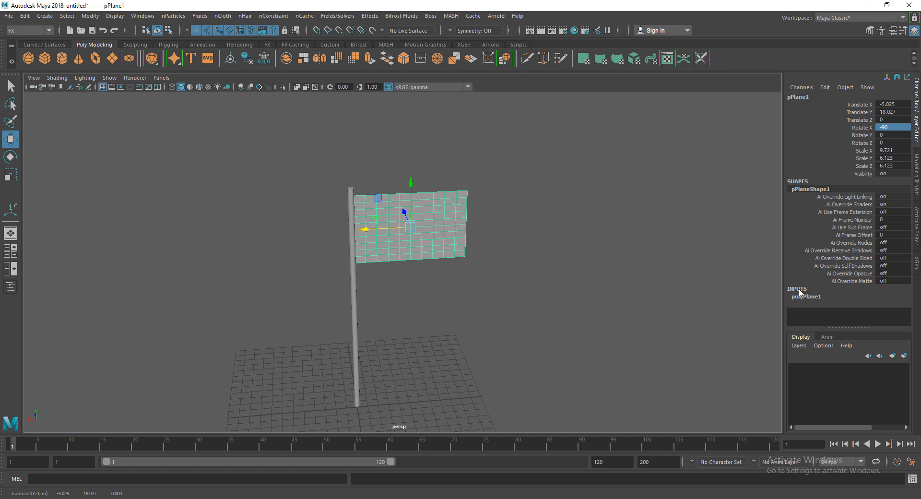
key("ctrl+a")
key("ctrl+a")
key("ctrl+a")
key("ctrl+a")
key("ctrl+a")
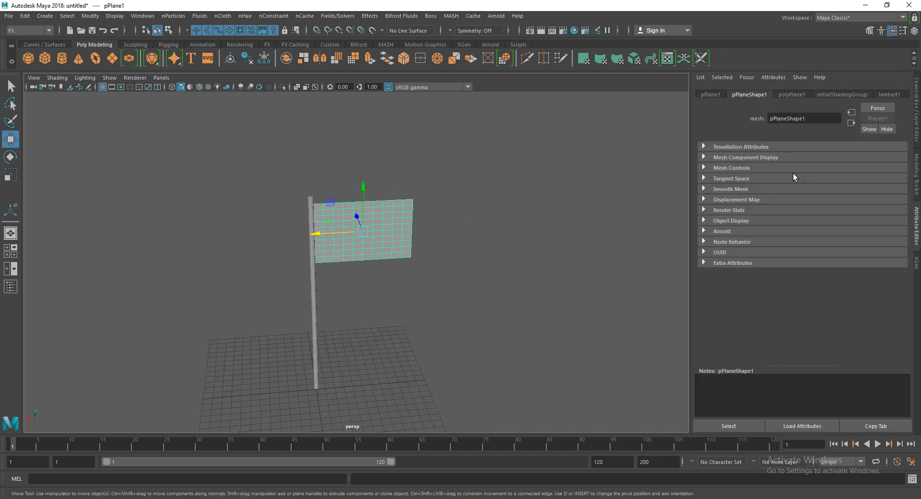
key("ctrl+a")
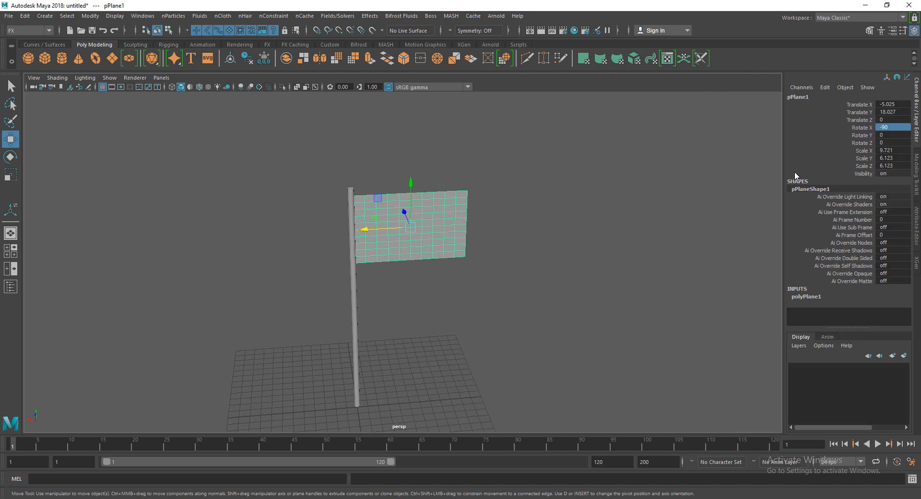
Increase the flag plane's width and height subdivisions together to give it a much denser grid
left_click(808, 298)
left_click_drag(845, 302, 846, 308)
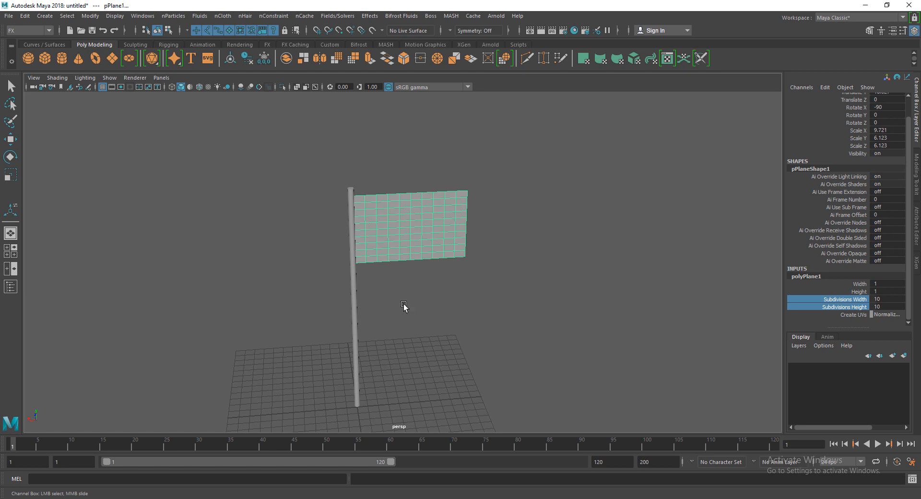
middle_click_drag(403, 305, 498, 304)
left_click(419, 311)
left_click(397, 242)
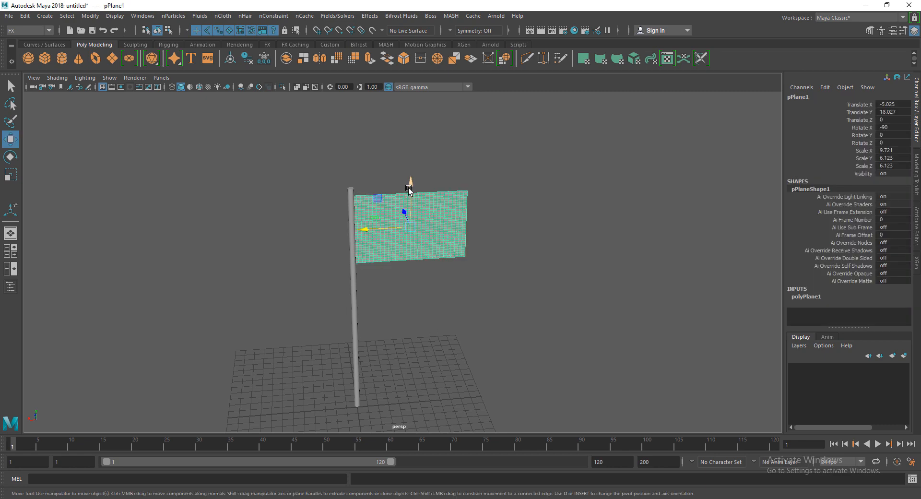
Raise the flag plane slightly toward the top of the pole, to Translate Y 18.363
left_click_drag(410, 180, 406, 183)
left_click(467, 312)
scroll(420, 205, "up", 1)
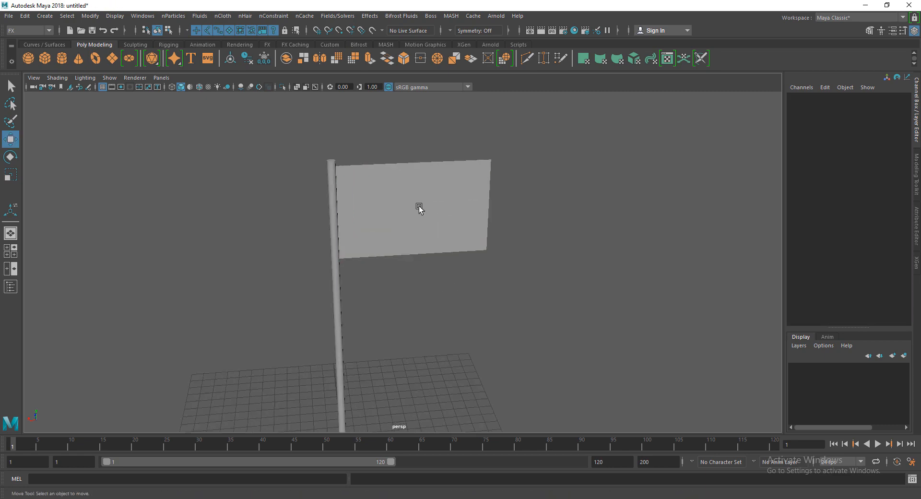
Turn the flag plane into an nCloth object
left_click(419, 205)
scroll(446, 332, "up", 6)
scroll(423, 326, "down", 5)
scroll(397, 362, "down", 2)
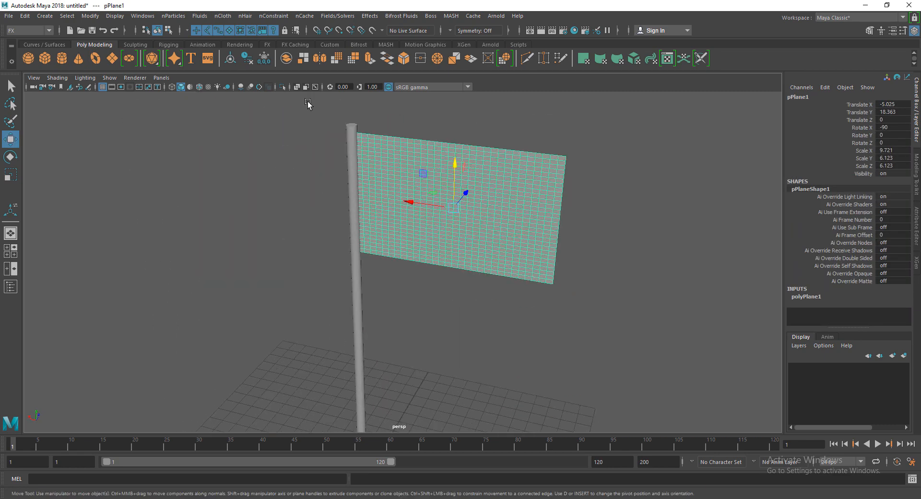
left_click(223, 16)
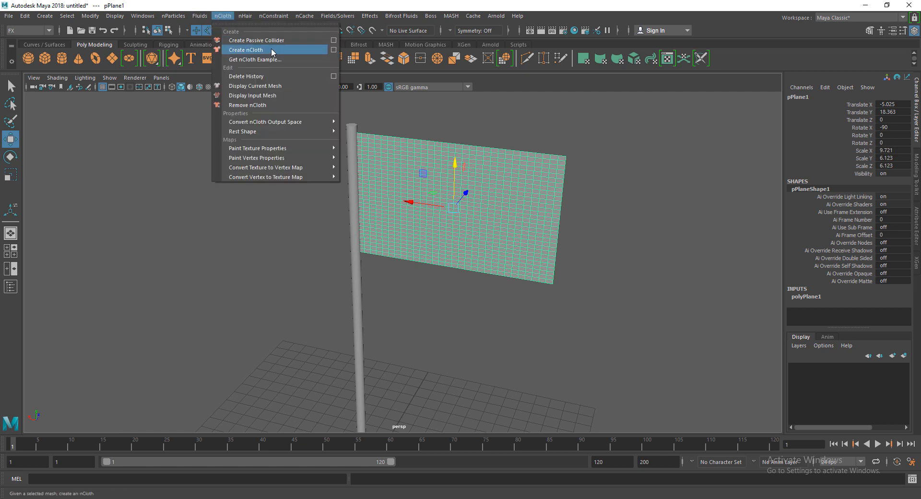
left_click(269, 49)
left_click(458, 319)
scroll(442, 332, "down", 2)
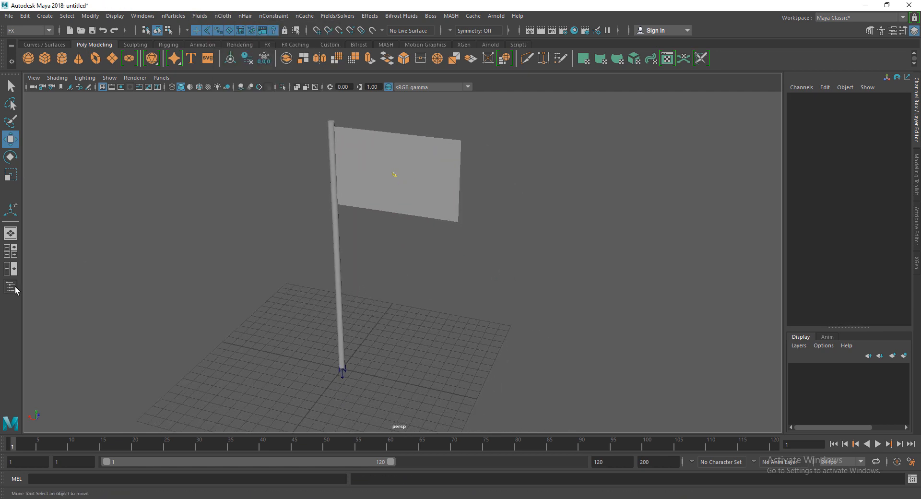
Enable Use Plane on the nucleus1 solver so it acts as a ground plane
left_click(11, 287)
left_click(69, 166)
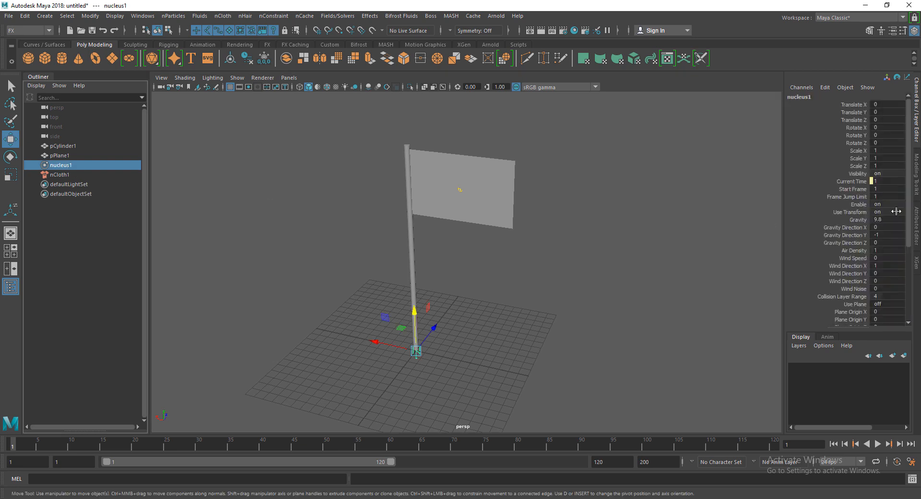
key("ctrl+a")
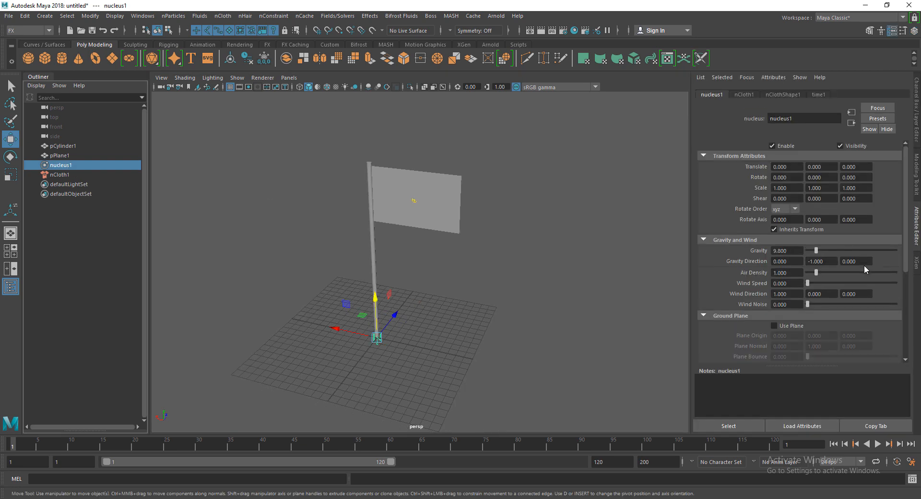
left_click(789, 327)
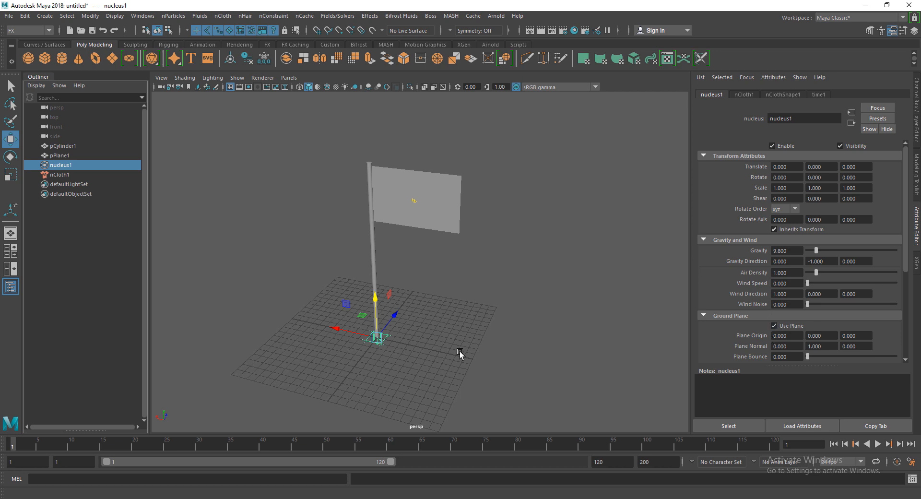
left_click(523, 322)
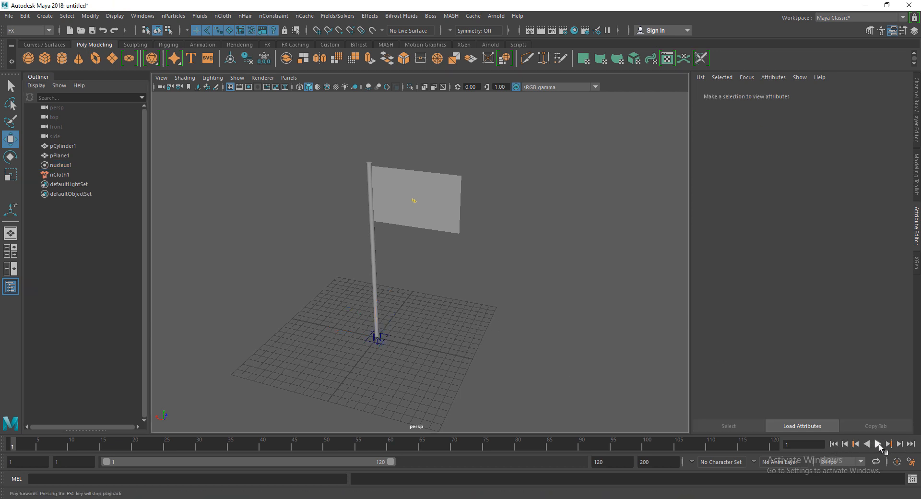
Play the cloth simulation to check how the unattached flag falls, and return to the first frame
left_click(879, 444)
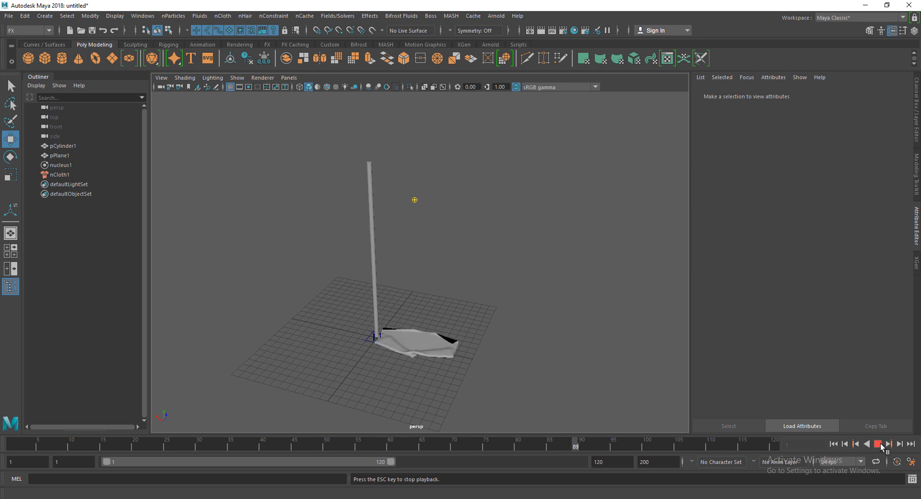
left_click(879, 444)
left_click(834, 444)
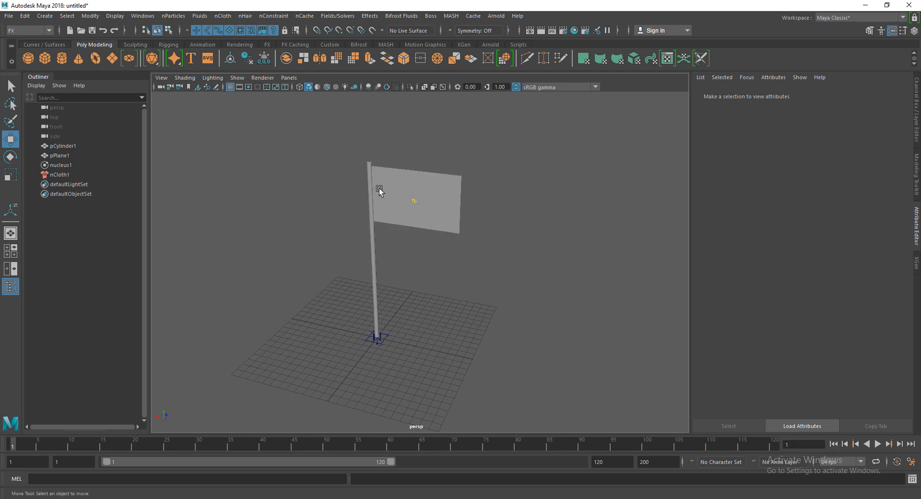
Shift the flag plane slightly away from the pole, to Translate X -5.144
left_click(370, 210)
left_click_drag(344, 242, 429, 269)
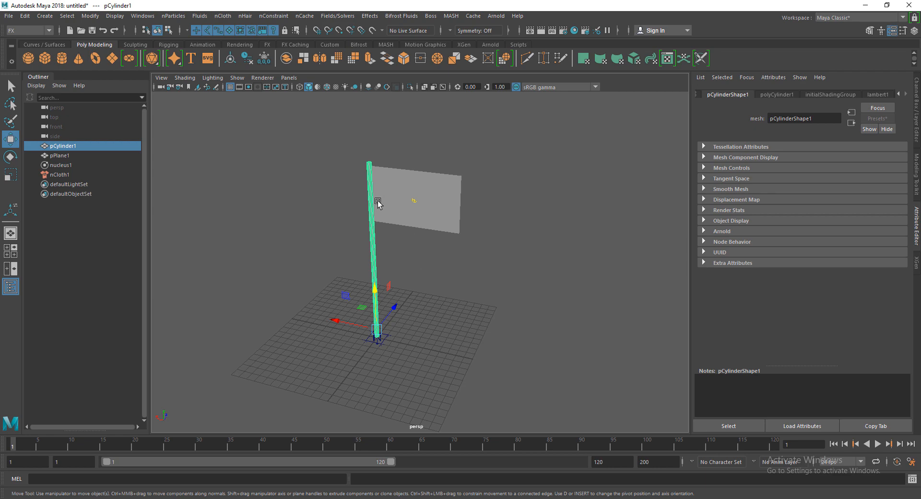
scroll(385, 254, "up", 2)
middle_click_drag(377, 203, 388, 245, "alt")
left_click(387, 245)
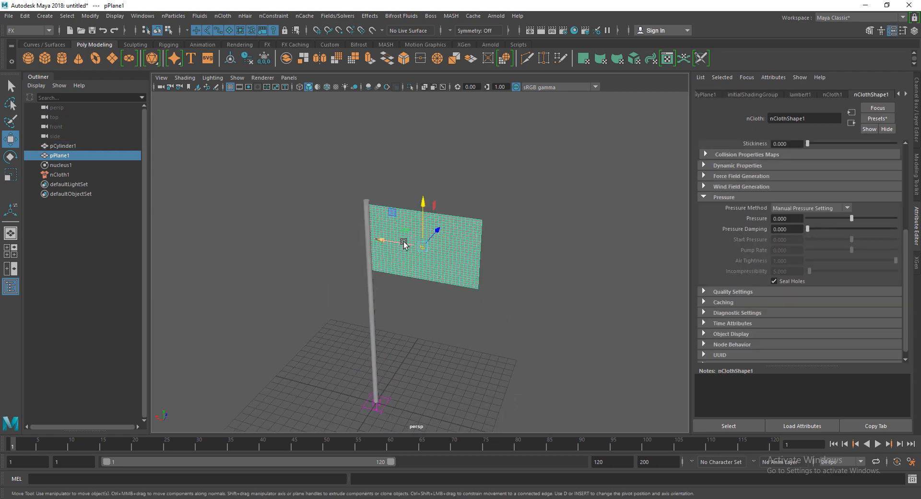
scroll(358, 245, "up", 3)
scroll(357, 246, "up", 2)
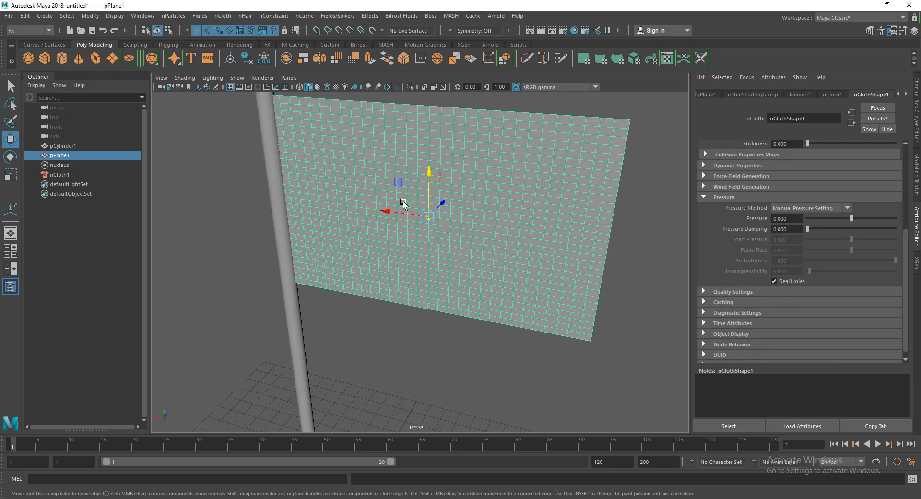
left_click(395, 215)
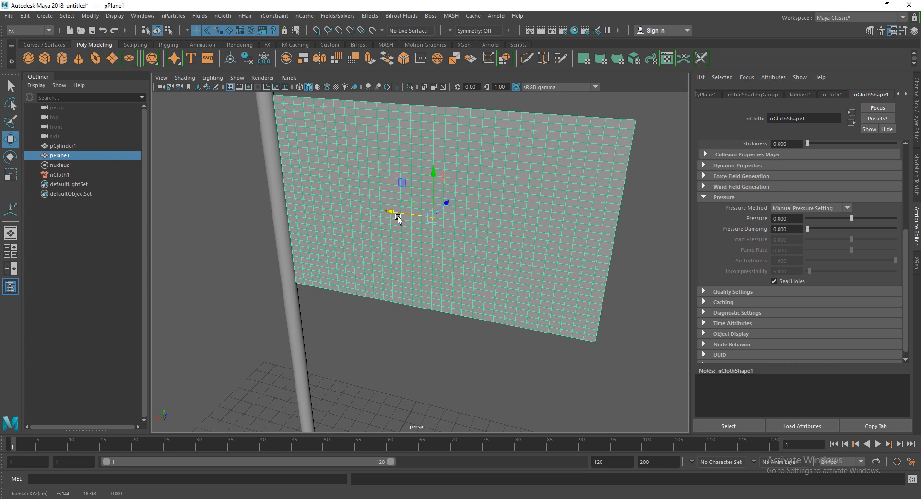
Select the column of flag vertices along the edge beside the pole and apply a Transform Constraint to them
middle_click_drag(305, 279, 343, 302, "alt")
right_click(370, 166)
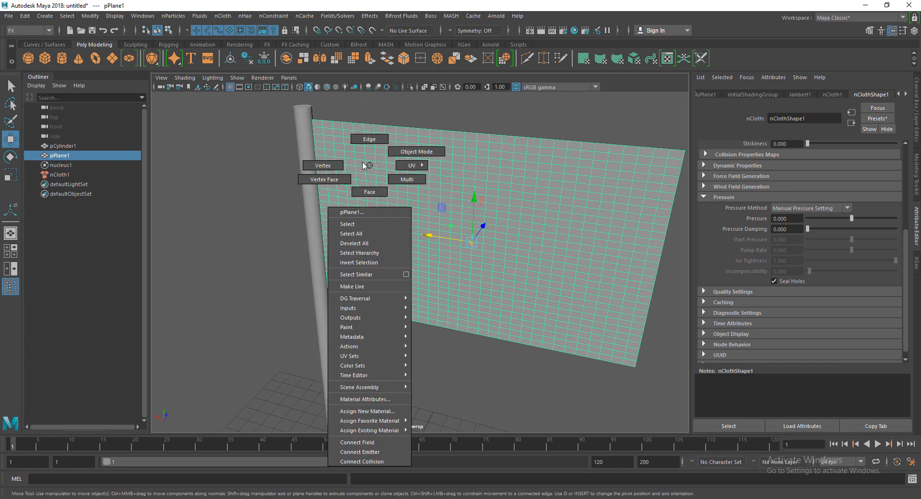
left_click(323, 165)
left_click_drag(331, 249, 390, 309, "alt")
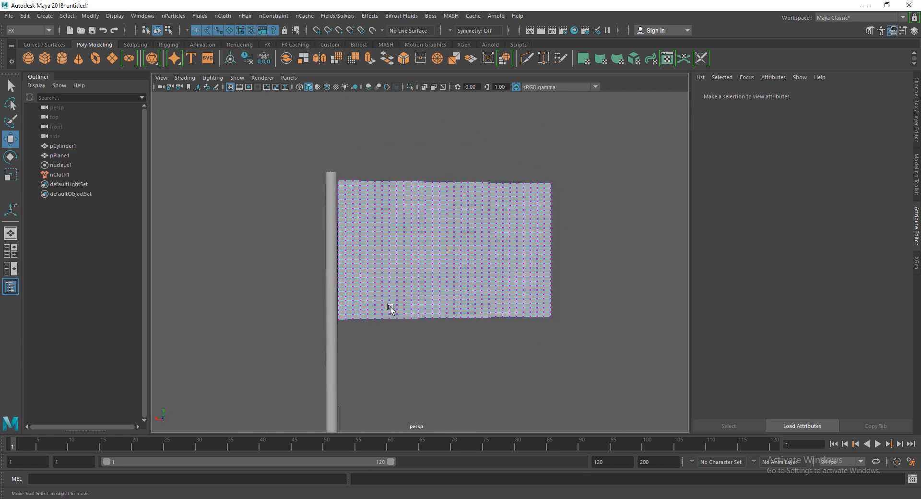
left_click_drag(311, 166, 343, 347)
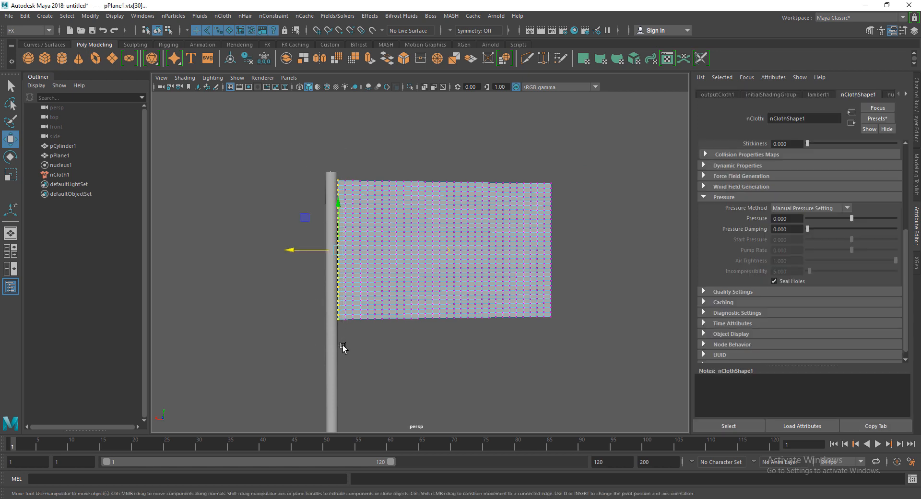
middle_click_drag(374, 250, 388, 261, "alt")
scroll(391, 259, "up", 1)
scroll(404, 328, "up", 2)
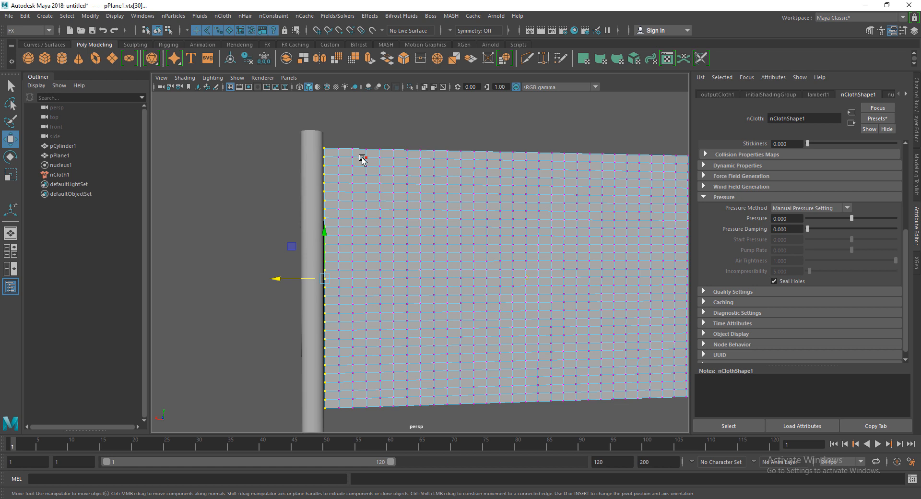
left_click(273, 16)
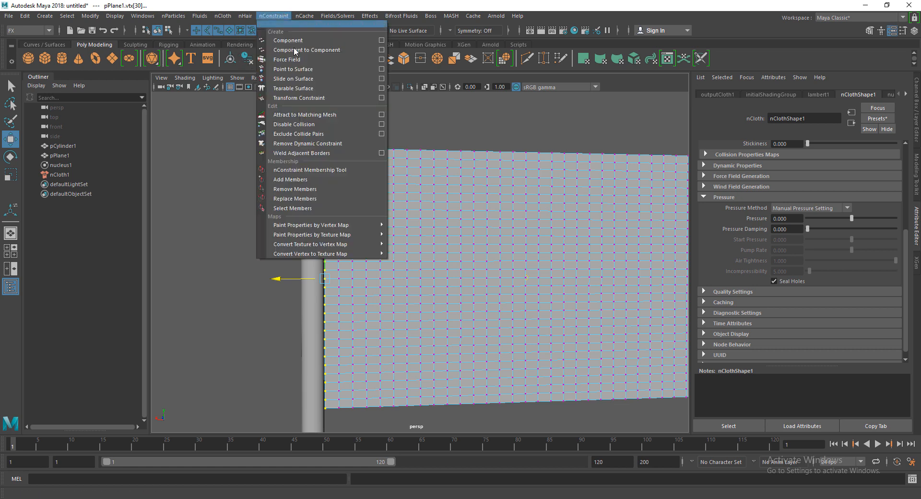
left_click(323, 98)
scroll(391, 265, "down", 3)
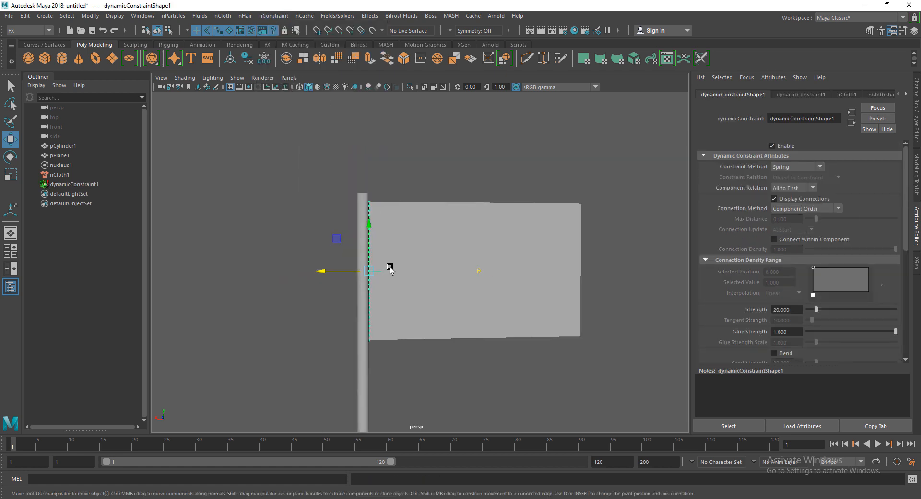
Nudge the flag plane slightly toward the pole, play the simulation to frame 52 and inspect the hanging cloth around the pole
left_click(490, 256)
left_click_drag(440, 277, 438, 270)
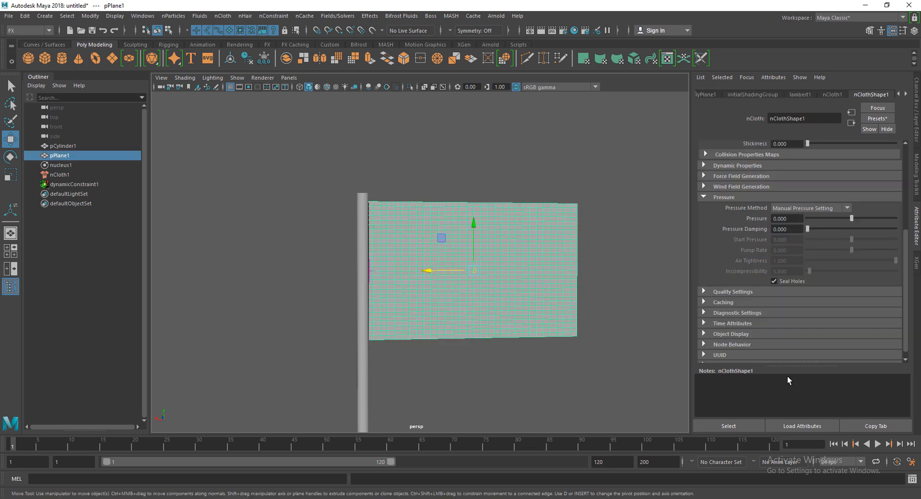
left_click(878, 444)
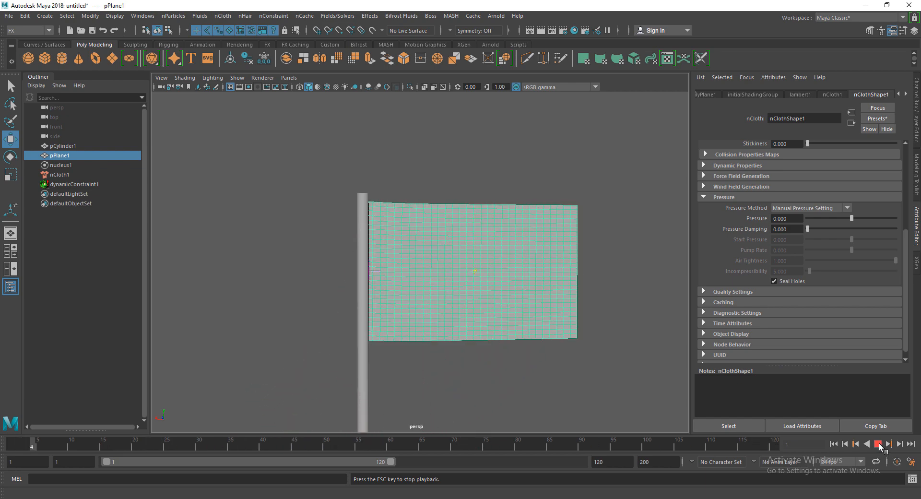
left_click(880, 444)
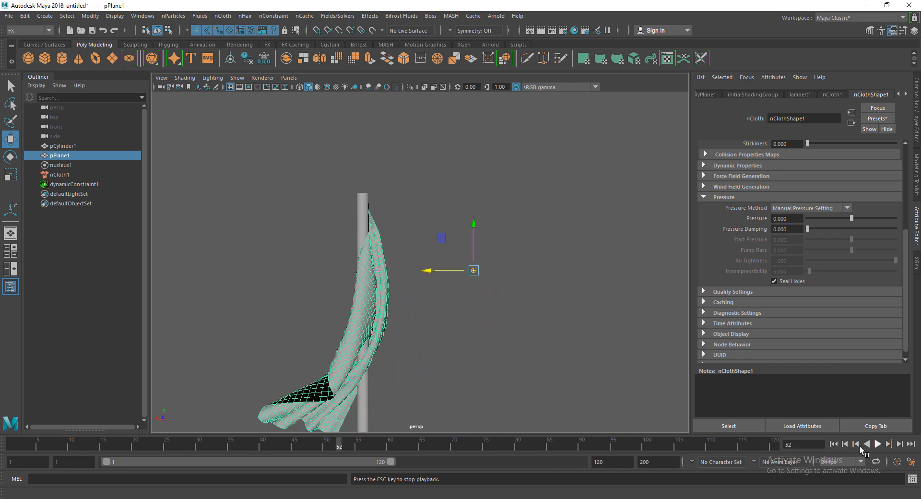
left_click_drag(346, 394, 364, 381, "alt")
middle_click_drag(382, 345, 399, 242, "alt")
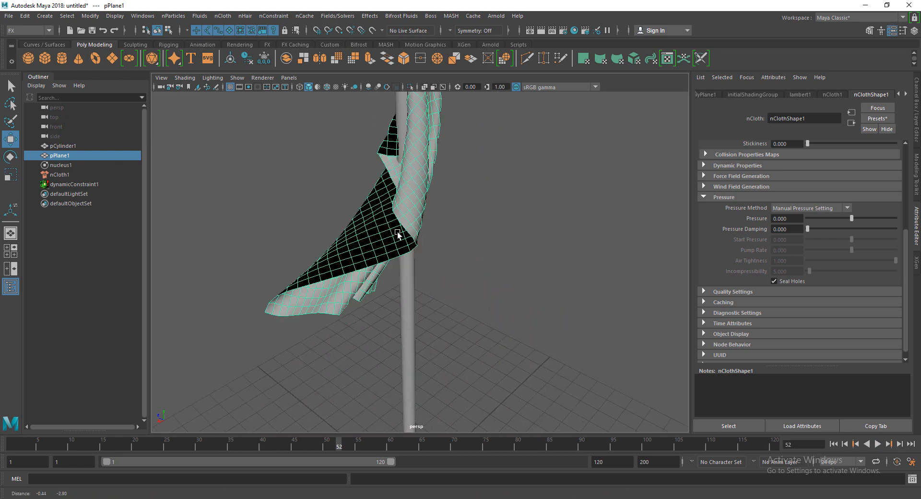
Make the pole a passive collider for the nCloth flag
left_click(408, 367)
middle_click_drag(443, 309, 444, 334, "alt")
scroll(445, 334, "down", 6)
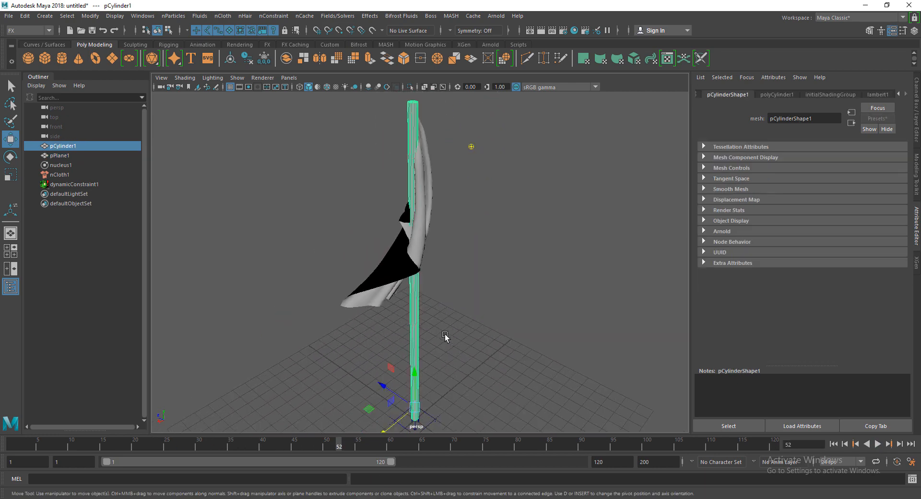
left_click(228, 17)
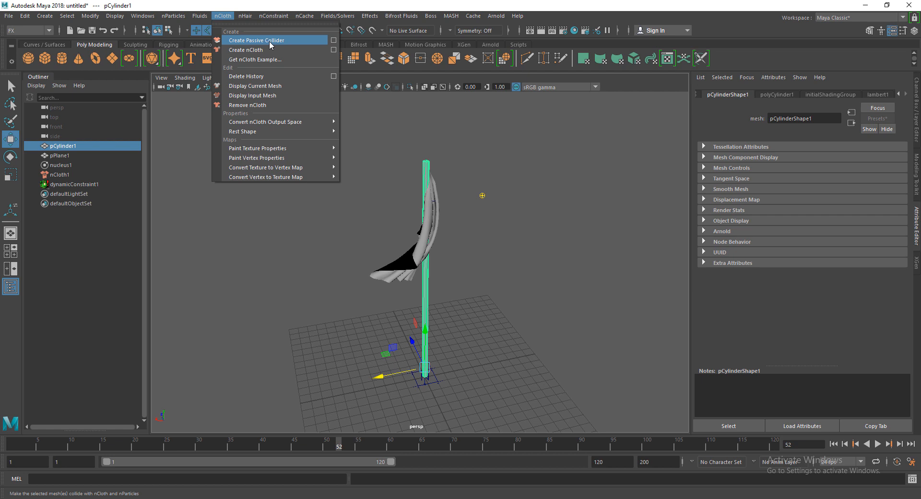
left_click(269, 41)
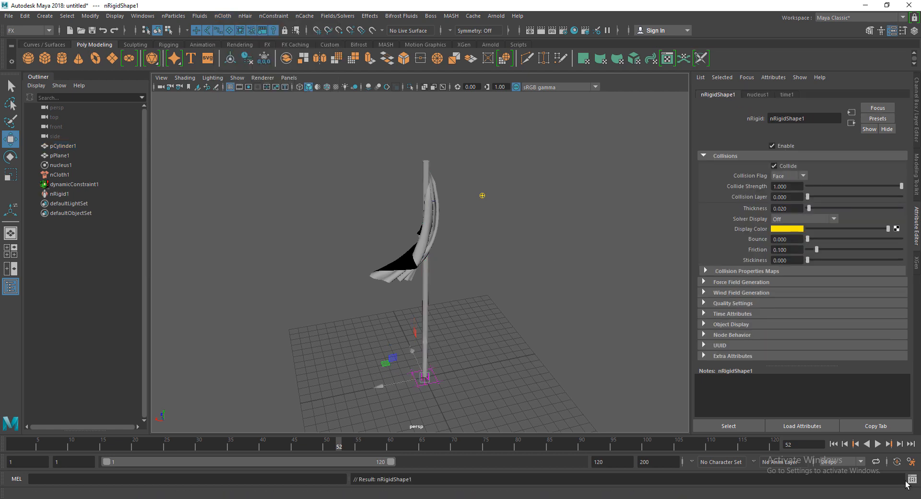
Replay the simulation from the first frame and examine how the flag collides with the pole
left_click(834, 444)
left_click(877, 444)
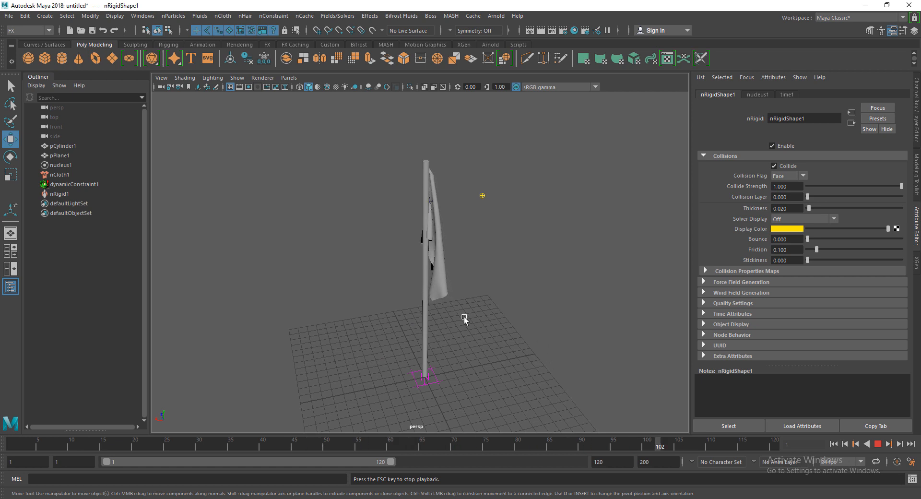
scroll(470, 224, "up", 3)
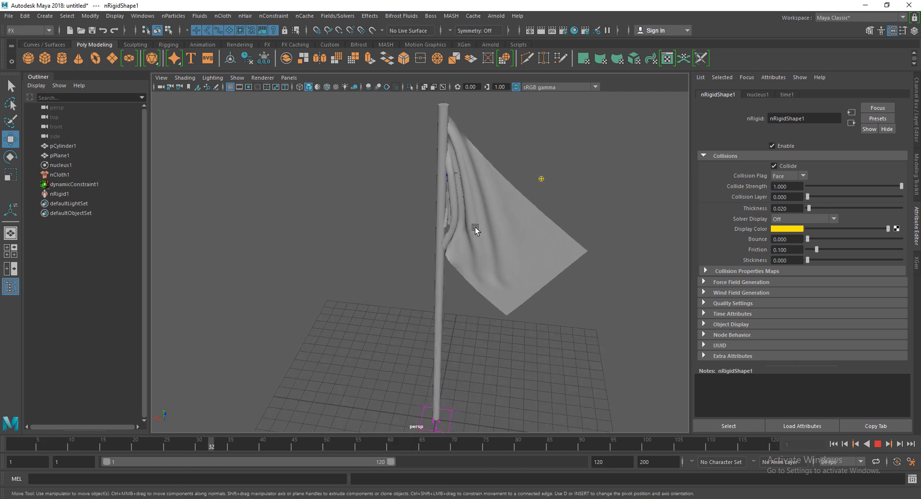
Inspect the flag's collision with the pole from the side, then stop playback and return to the first frame
middle_click_drag(468, 248, 446, 280, "alt")
left_click_drag(405, 295, 460, 290, "alt")
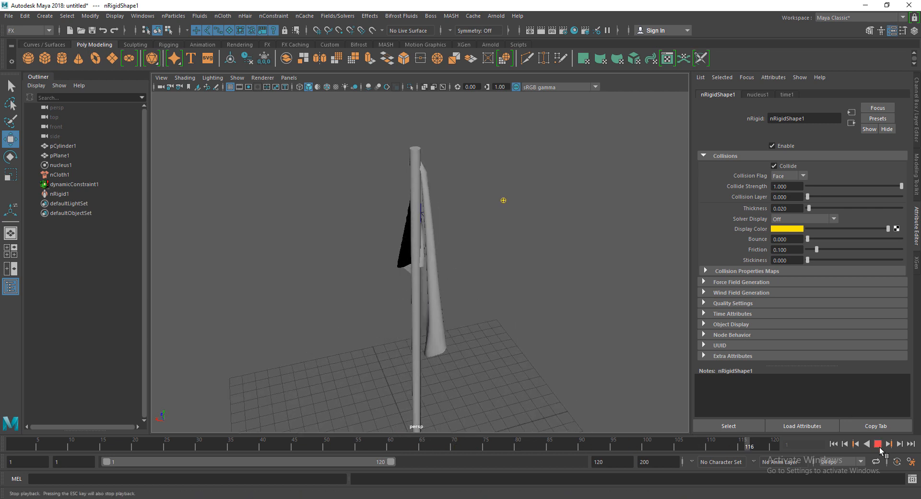
left_click(878, 444)
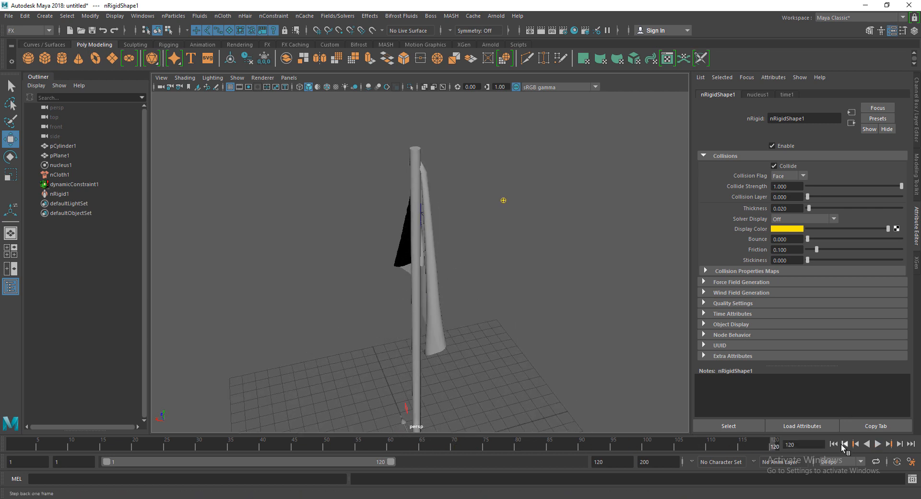
left_click(833, 444)
left_click_drag(497, 343, 473, 349, "alt")
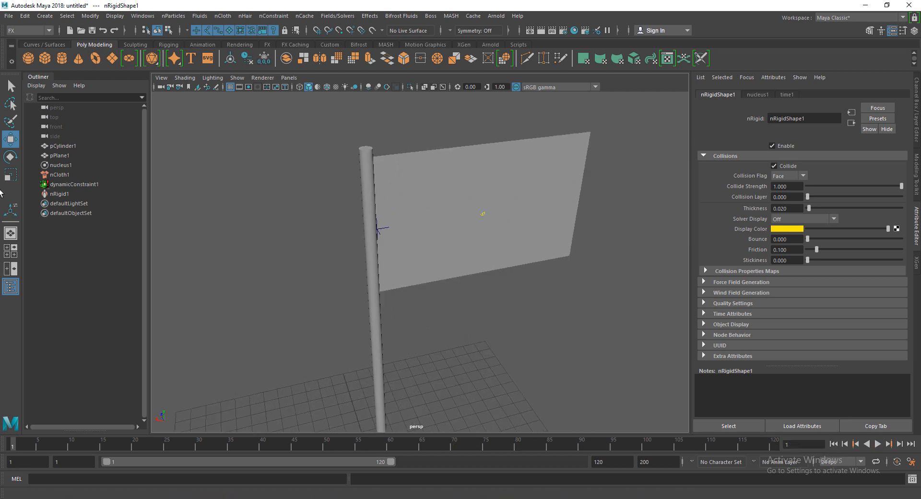
Create a Uniform field affecting nCloth1 with magnitude 100, attenuation 1 and direction X 1
left_click(66, 156)
left_click(58, 176)
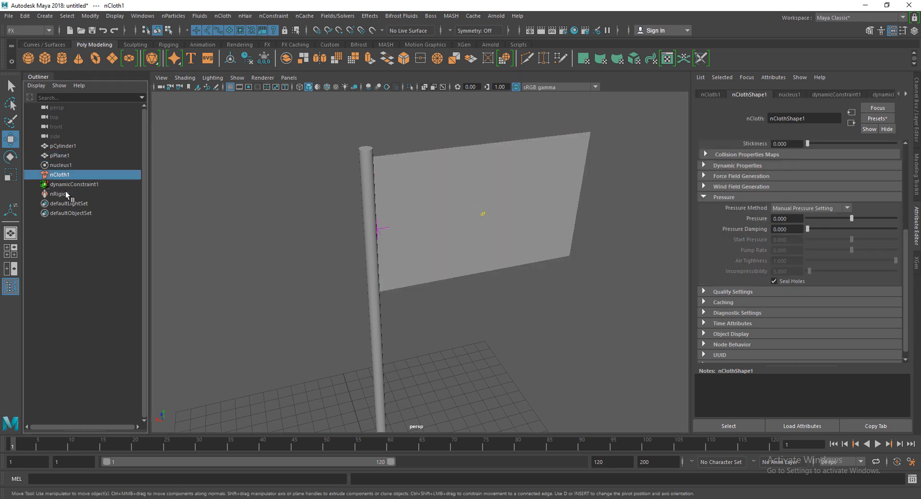
left_click(66, 194)
left_click(58, 175)
scroll(515, 283, "down", 5)
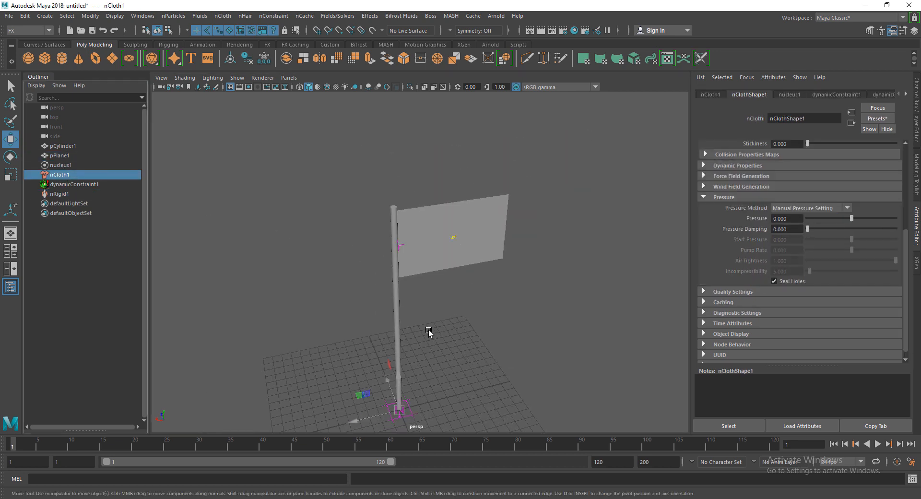
left_click(266, 17)
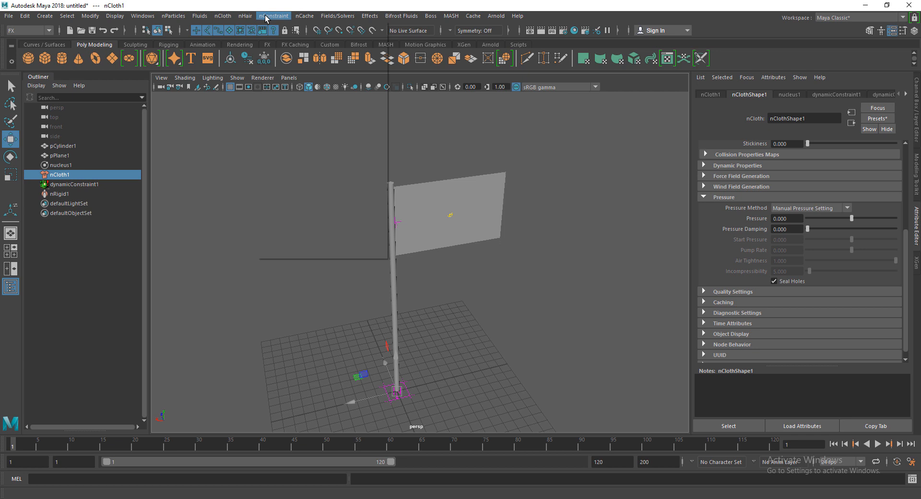
left_click(384, 2)
left_click(347, 18)
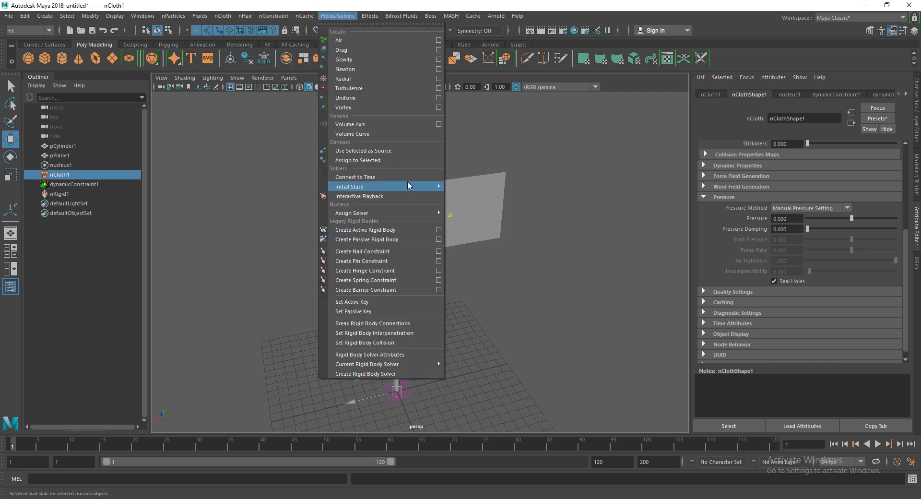
left_click(438, 98)
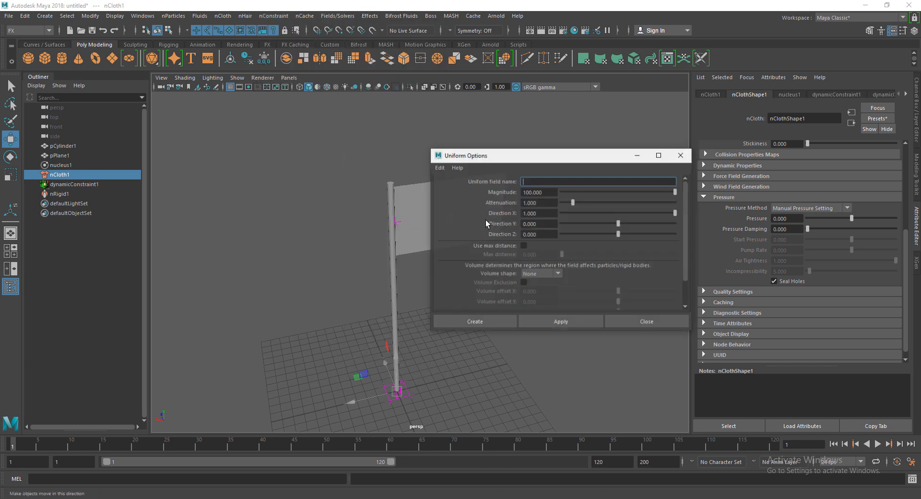
left_click_drag(543, 214, 452, 214)
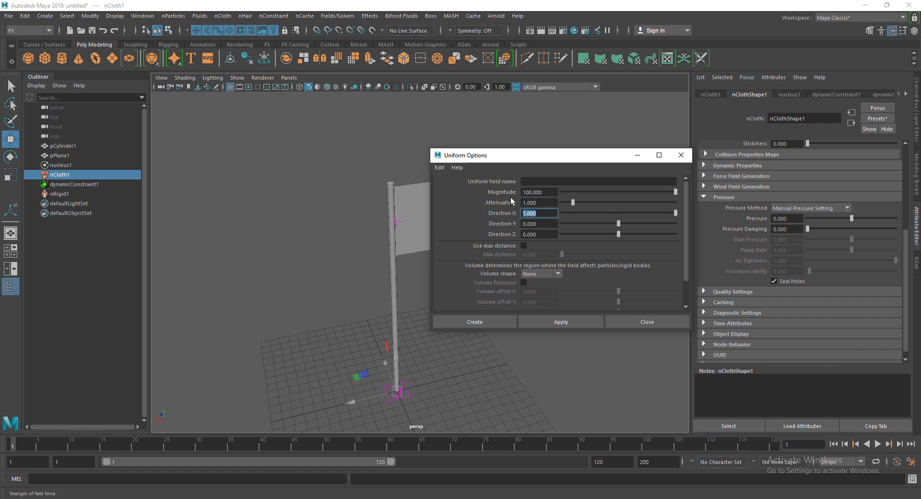
left_click(492, 318)
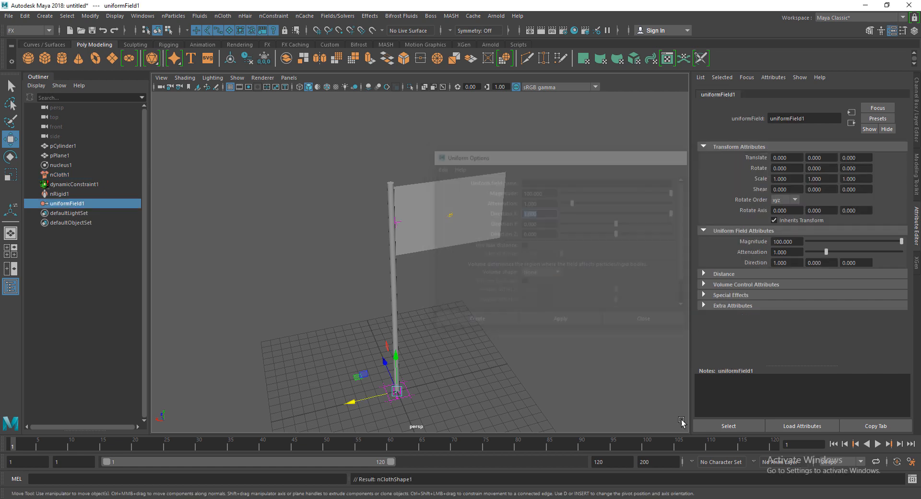
Test the uniform field on the flag, set its X direction to -1 and replay the simulation from the first frame
left_click(878, 444)
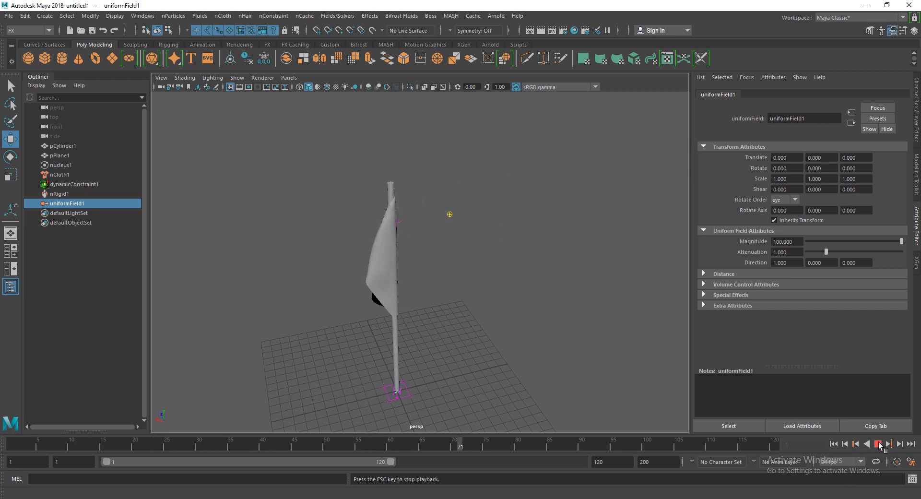
left_click(878, 444)
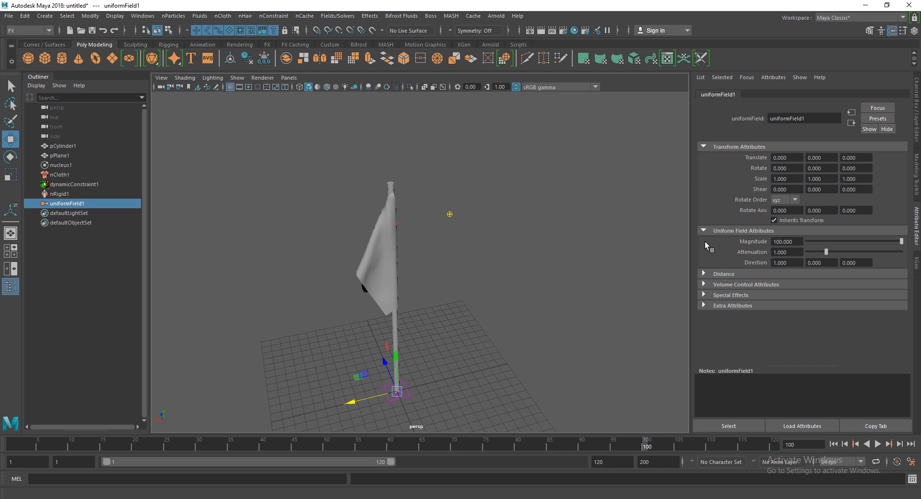
left_click(833, 445)
left_click(878, 444)
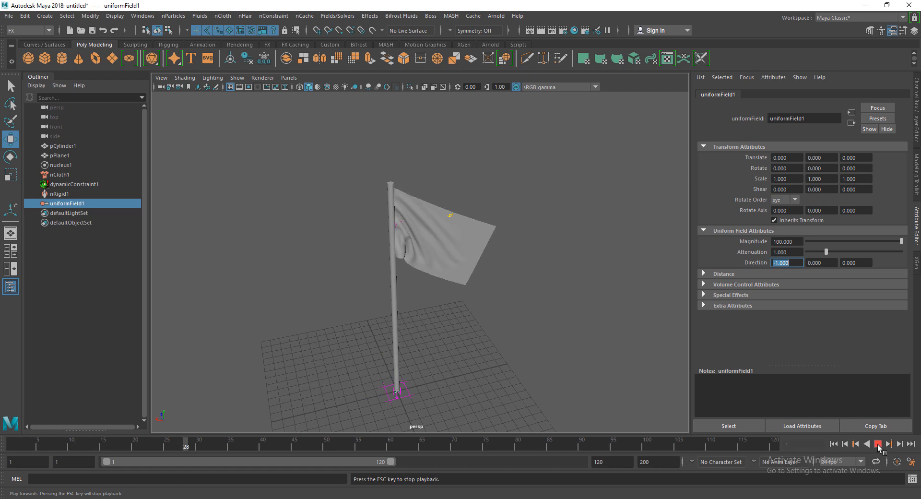
left_click(878, 444)
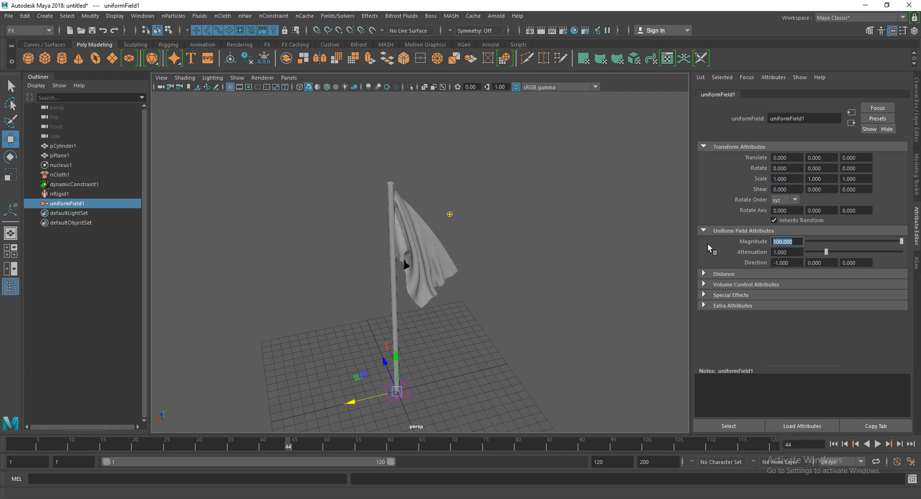
Set the uniform field's magnitude to 250 and replay the flag simulation from the first frame
type("250")
key("Return")
left_click(835, 445)
left_click(878, 444)
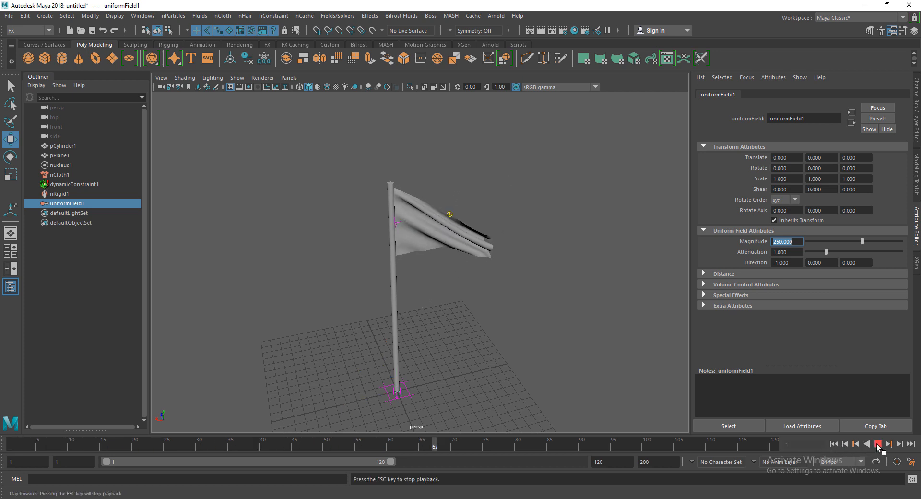
left_click(879, 444)
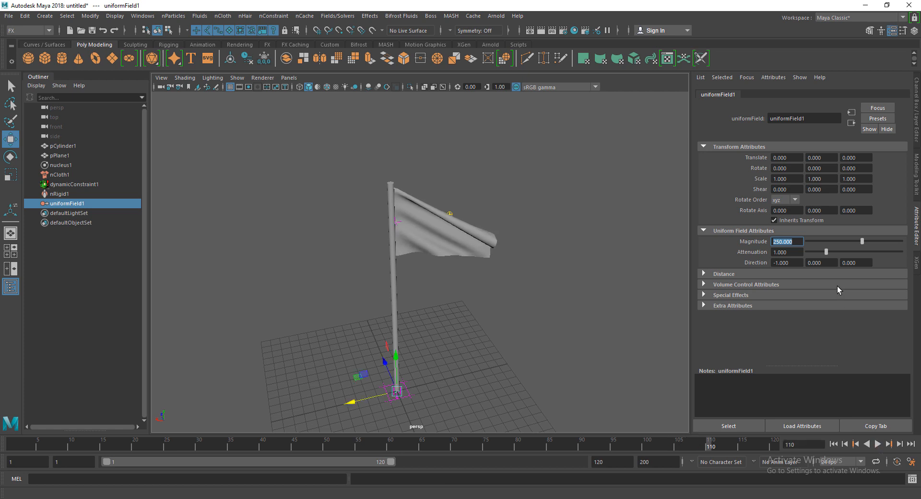
Set the uniform field's magnitude to 350 and replay the flag simulation from the first frame
type("350")
key("Return")
left_click(833, 445)
left_click(878, 444)
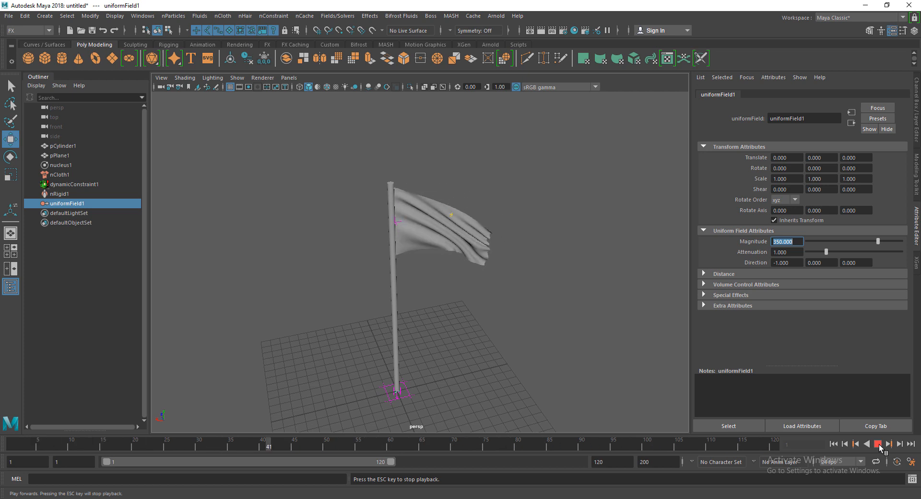
left_click(878, 445)
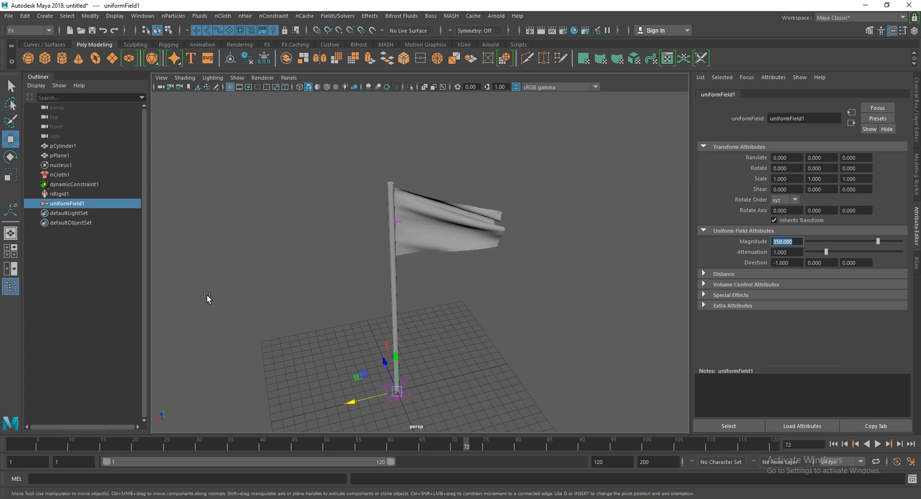
Create a Turbulence field affecting nCloth1 with magnitude 100 and attenuation 0.65
left_click(53, 185)
left_click(62, 174)
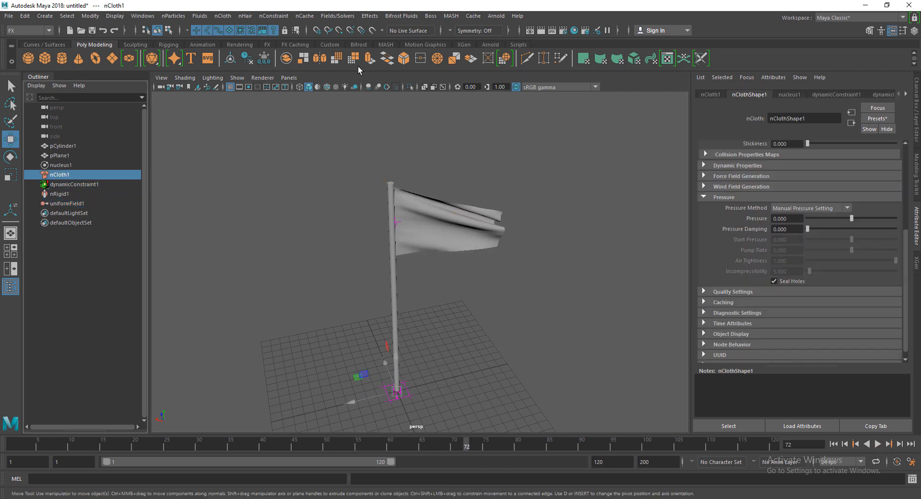
left_click(338, 16)
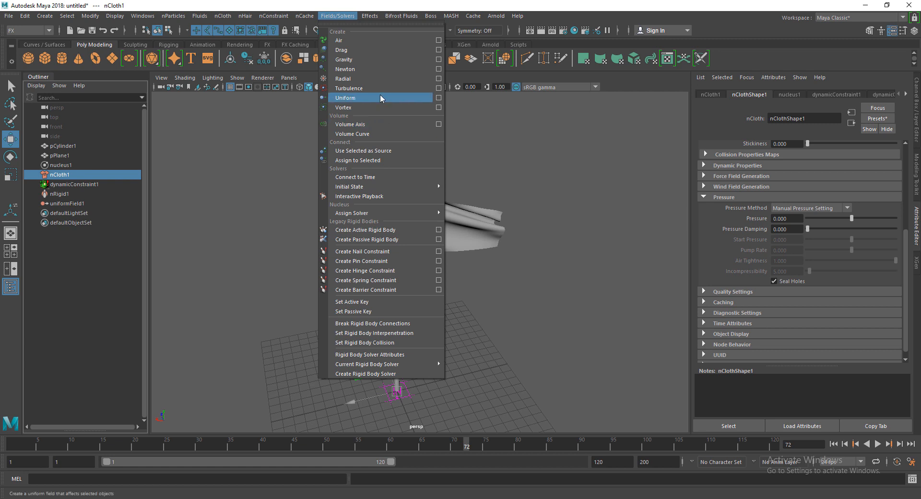
left_click(438, 89)
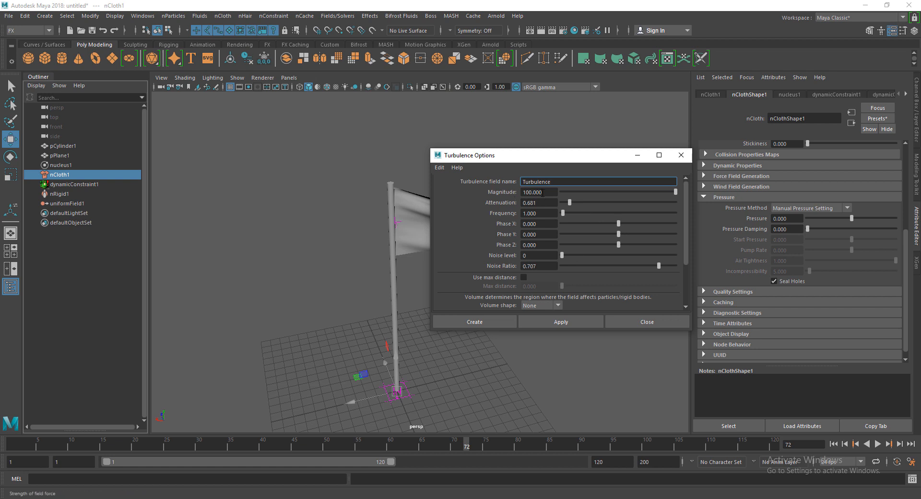
left_click_drag(538, 202, 422, 212)
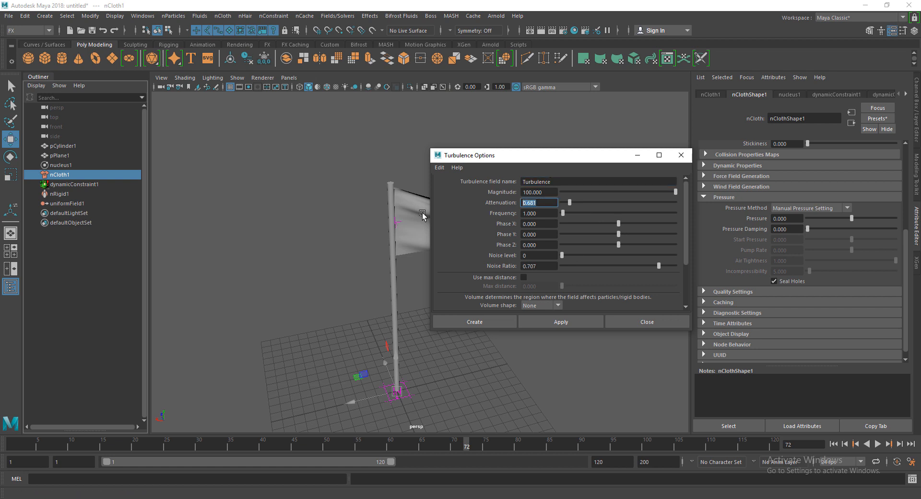
type(".65")
key("Return")
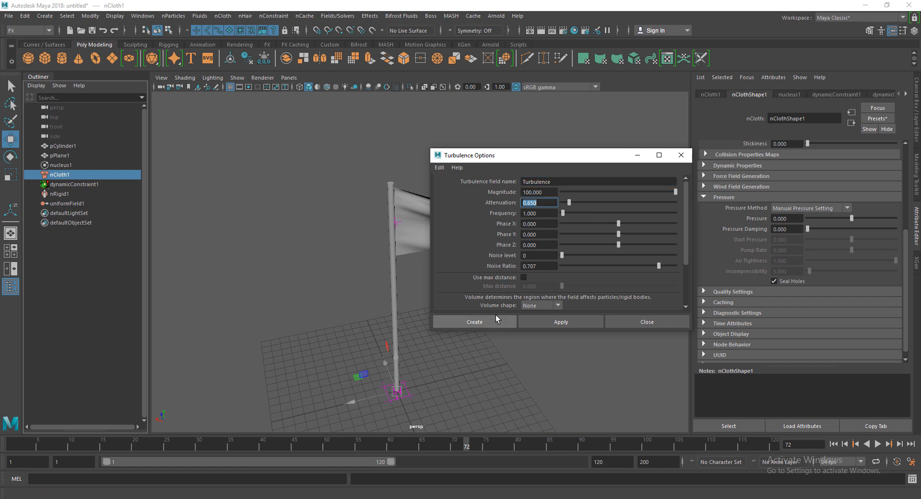
left_click(458, 322)
Play the simulation from the first frame to check how the turbulence moves the flag
left_click(833, 444)
left_click(878, 444)
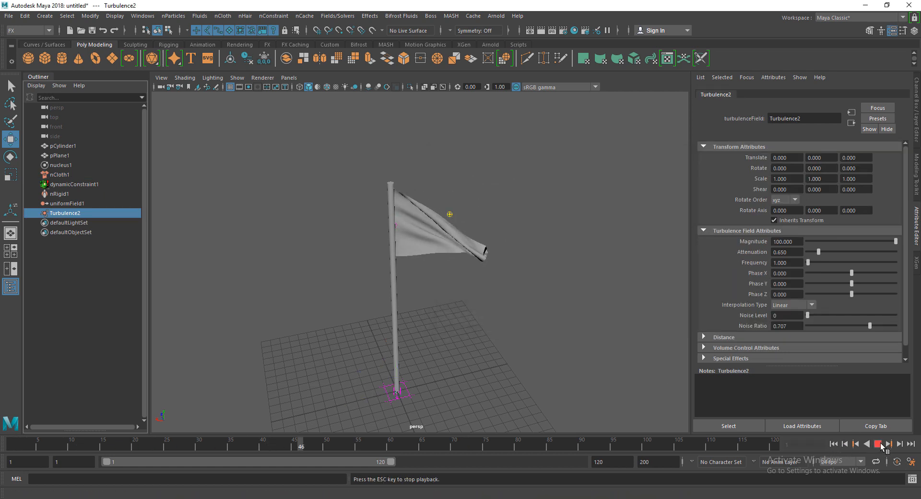
left_click(879, 444)
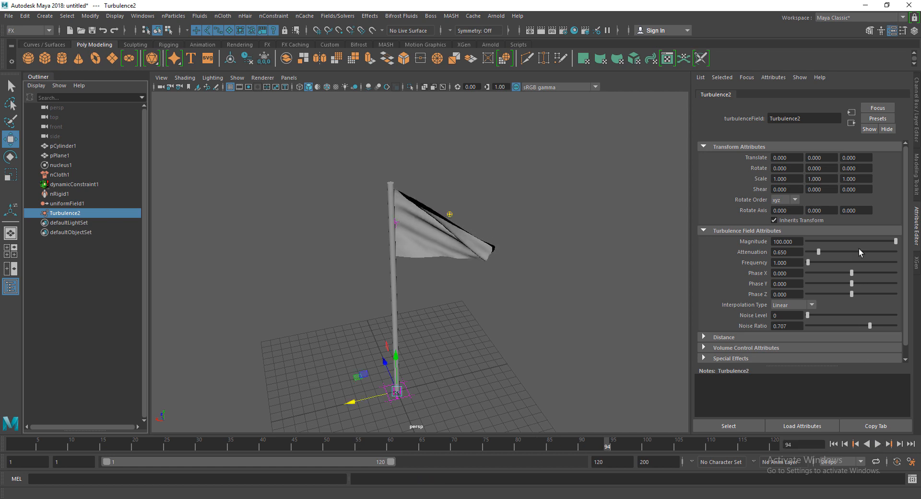
Set the turbulence field's magnitude to 150 and replay the flag simulation from the first frame
type("150")
key("Return")
left_click(834, 445)
left_click(877, 444)
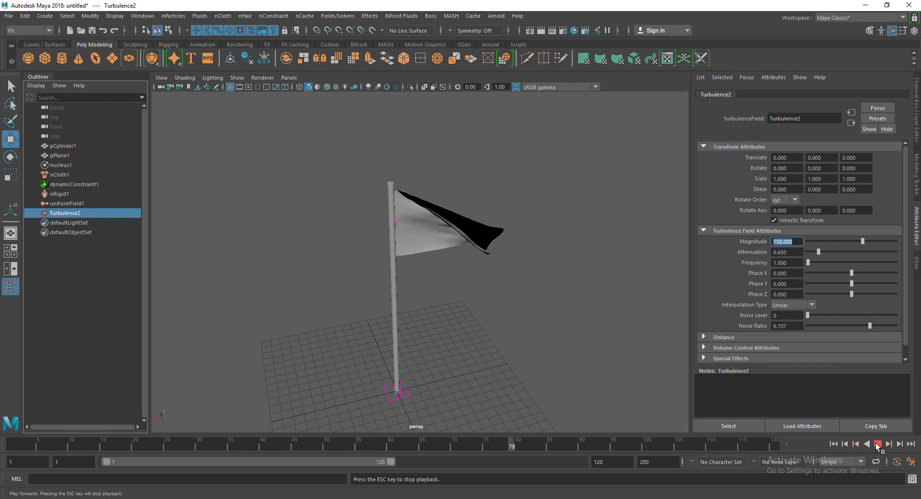
left_click(876, 446)
Examine the folds and mesh of the blown flag beside the pole from several angles
left_click_drag(384, 327, 430, 333, "alt")
scroll(384, 312, "up", 5)
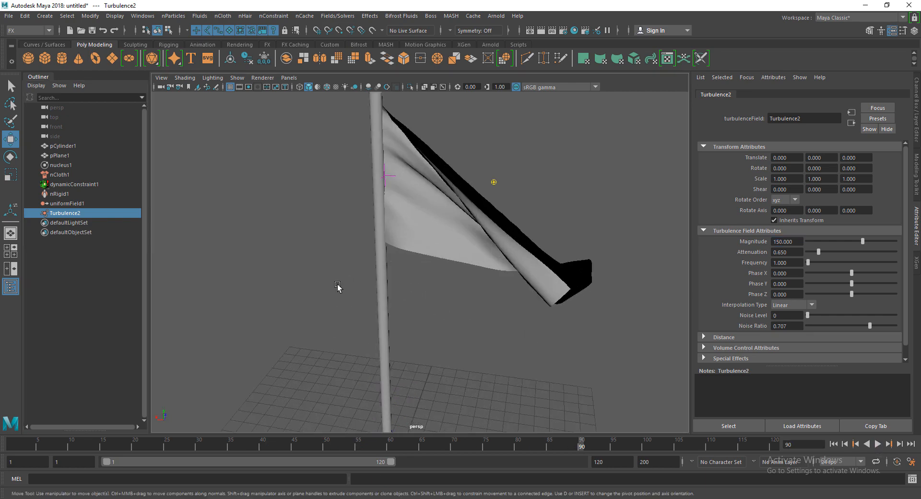
left_click_drag(338, 287, 402, 299, "alt")
left_click(414, 205)
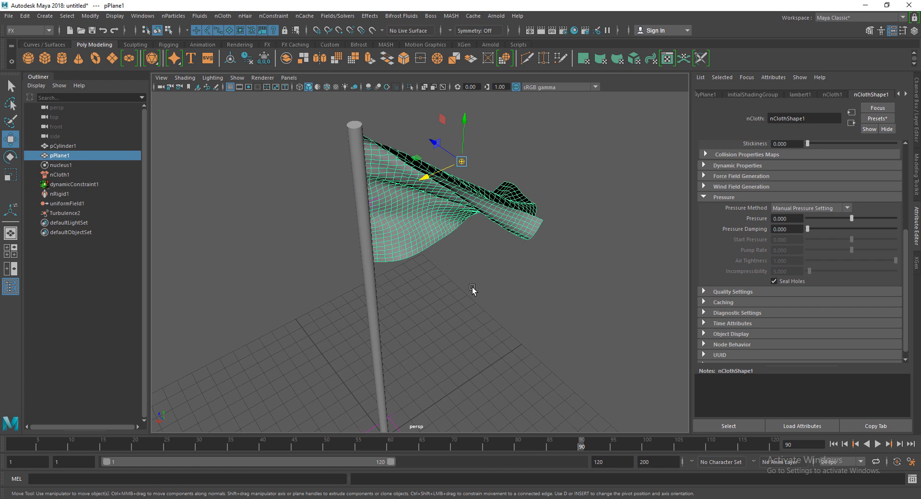
left_click(407, 342)
scroll(456, 251, "down", 5)
left_click_drag(431, 283, 417, 250, "alt")
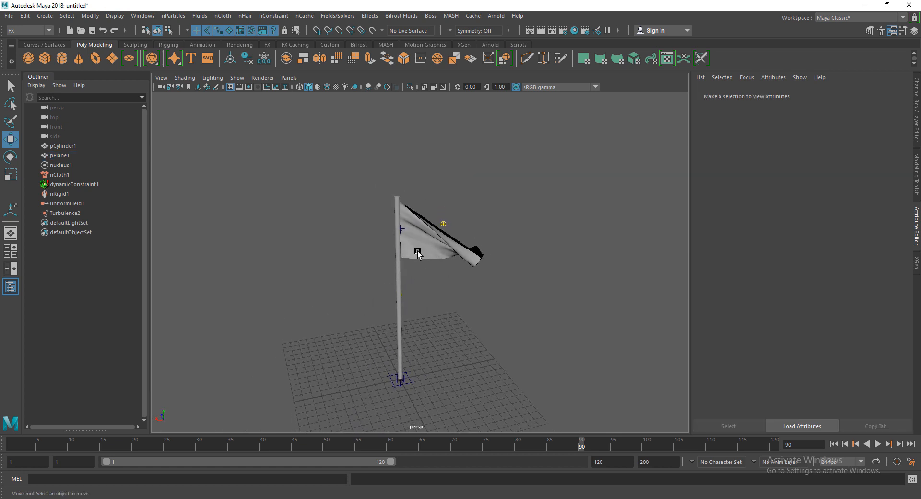
scroll(440, 217, "up", 4)
At frame 1, select four separate patches of flag vertices, apply a Tearable Surface constraint to them and play the simulation
left_click(440, 218)
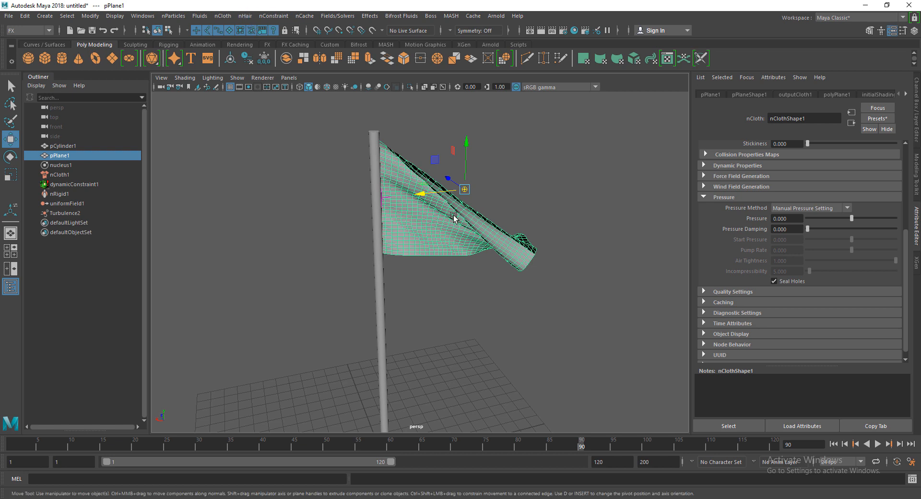
left_click(835, 444)
right_click(431, 190)
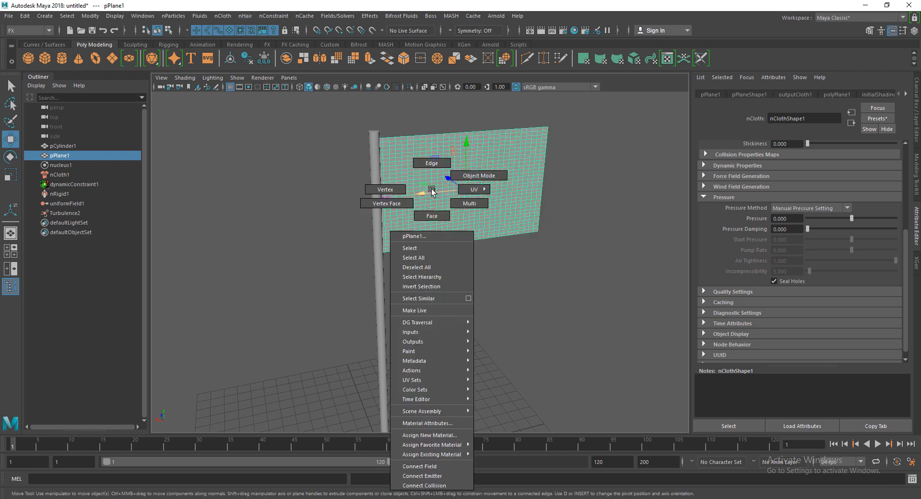
left_click(397, 189)
left_click_drag(423, 130, 473, 201)
left_click_drag(472, 255, 469, 253, "shift")
left_click_drag(488, 180, 520, 243, "shift")
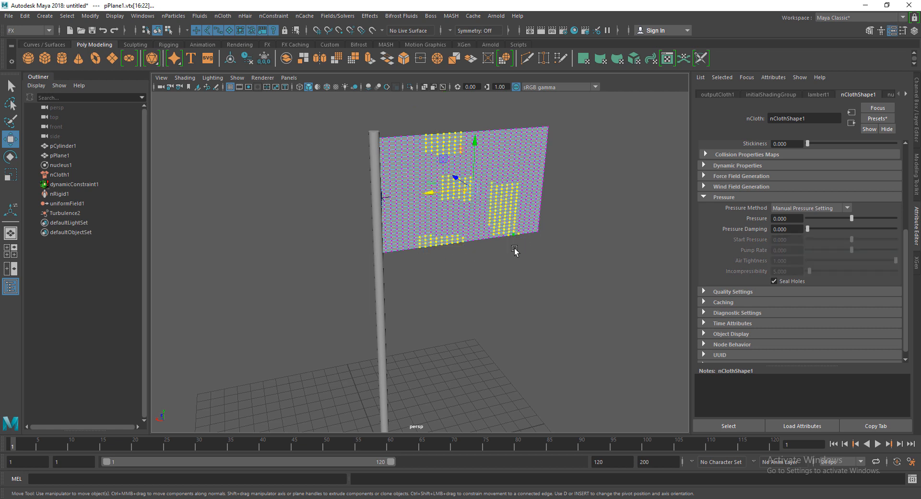
left_click(276, 21)
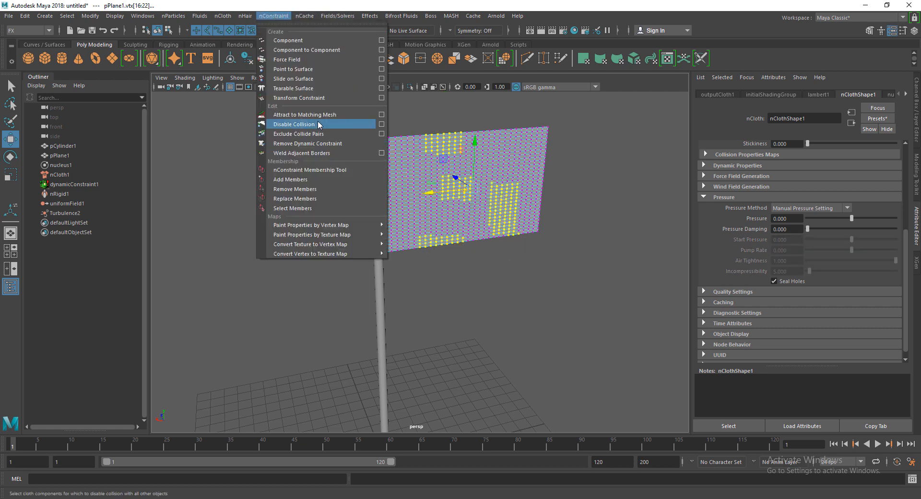
left_click(311, 89)
left_click(503, 278)
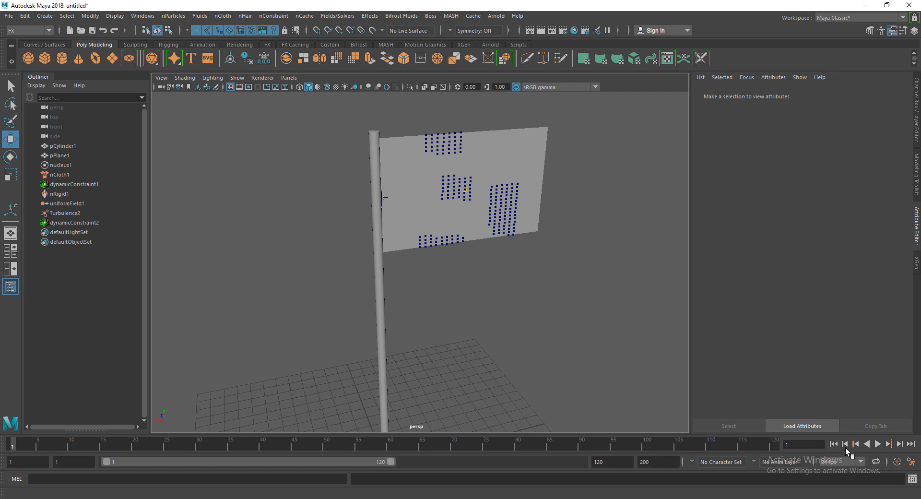
left_click(878, 444)
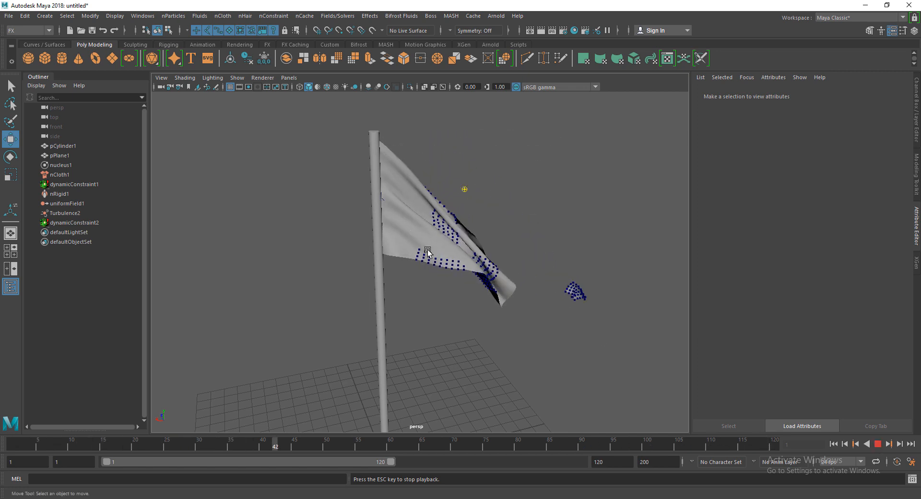
Stop playback, set the uniform field's magnitude to 500 and replay the flag simulation from the first frame
key("Escape")
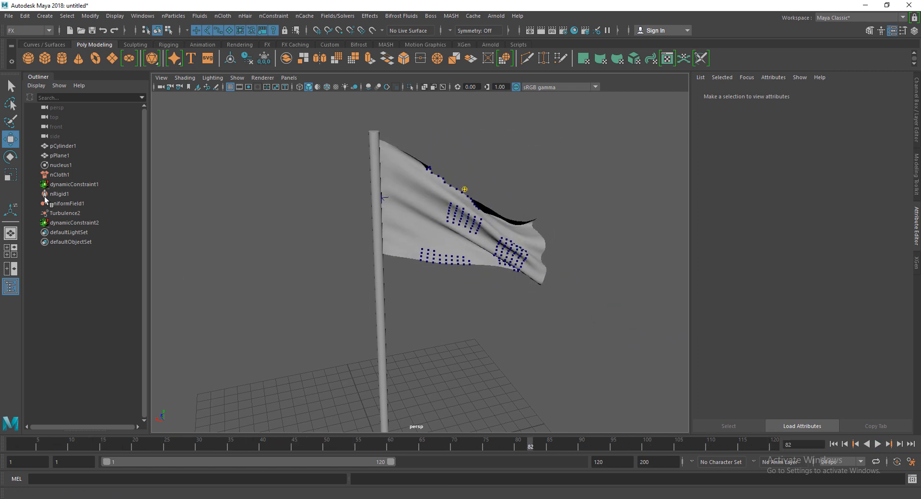
left_click(60, 174)
left_click(67, 204)
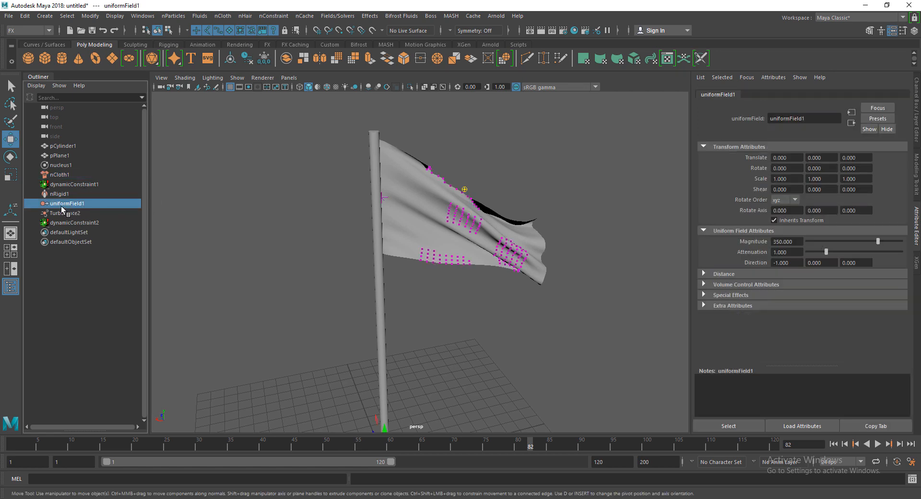
left_click(834, 444)
left_click(878, 444)
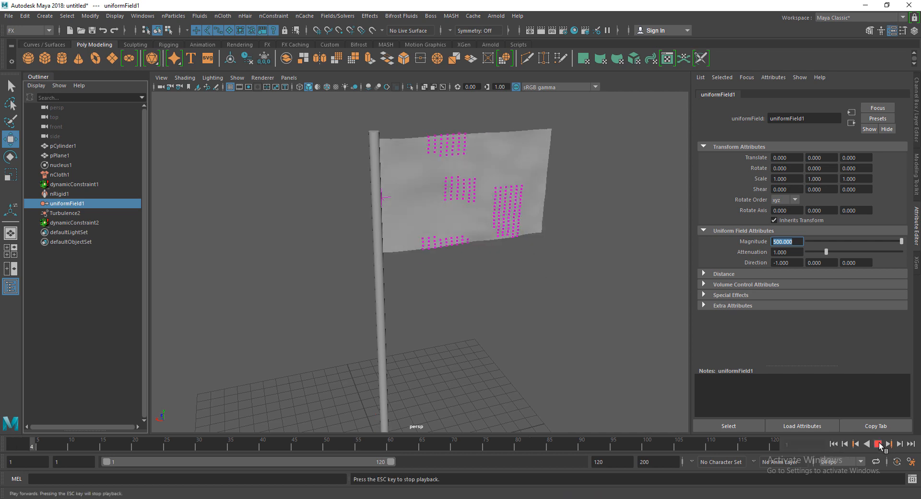
left_click(500, 354)
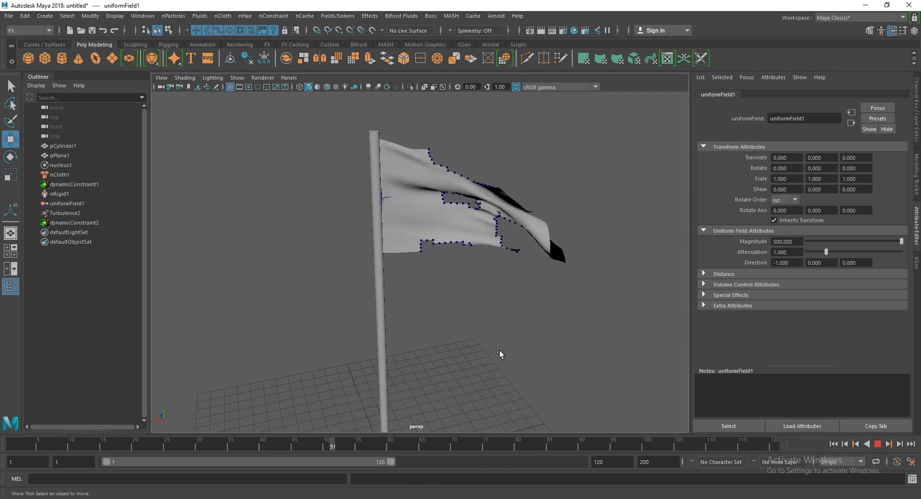
Watch the whole flag and pole during playback and extend the playback range to the end of the 200-frame animation range
left_click_drag(466, 258, 482, 332, "alt")
scroll(482, 332, "down", 5)
left_click_drag(443, 368, 439, 337, "alt")
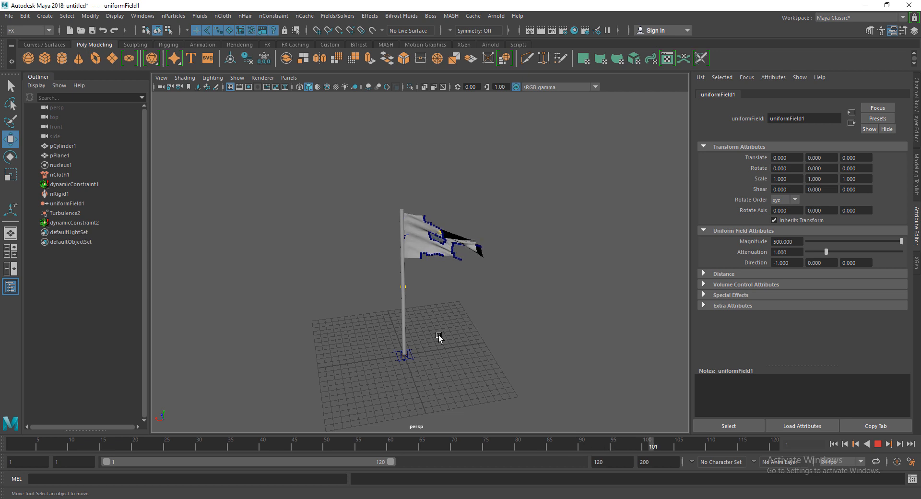
scroll(438, 335, "up", 5)
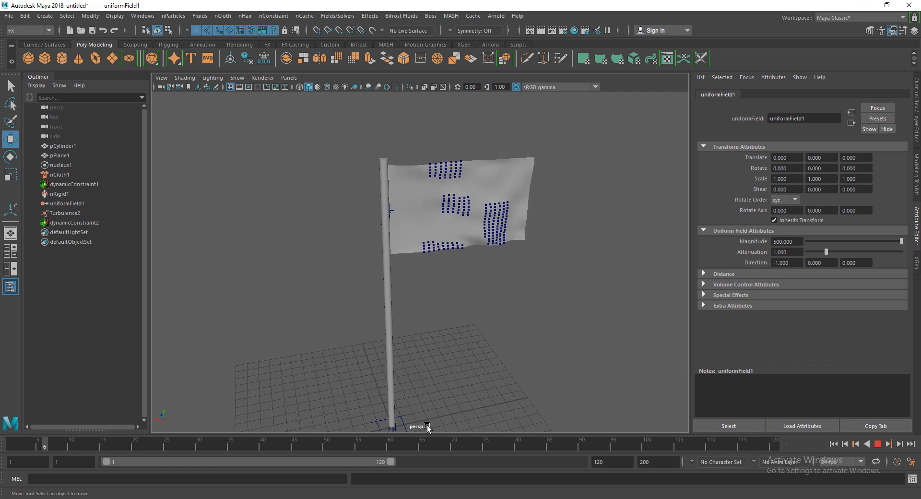
left_click_drag(391, 462, 612, 475)
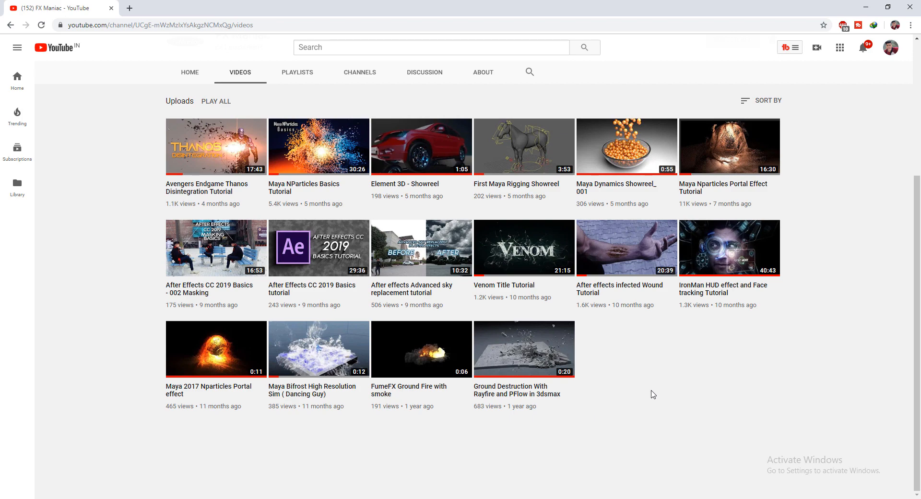
scroll(653, 393, "up", 4)
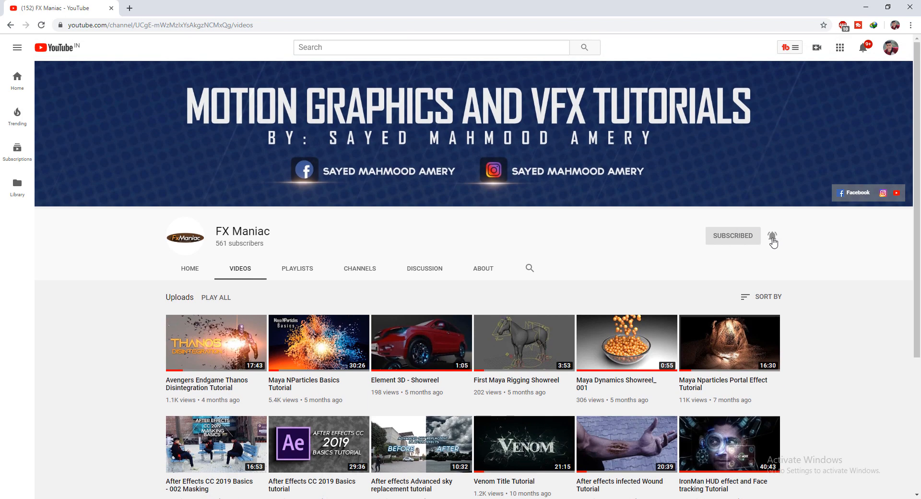